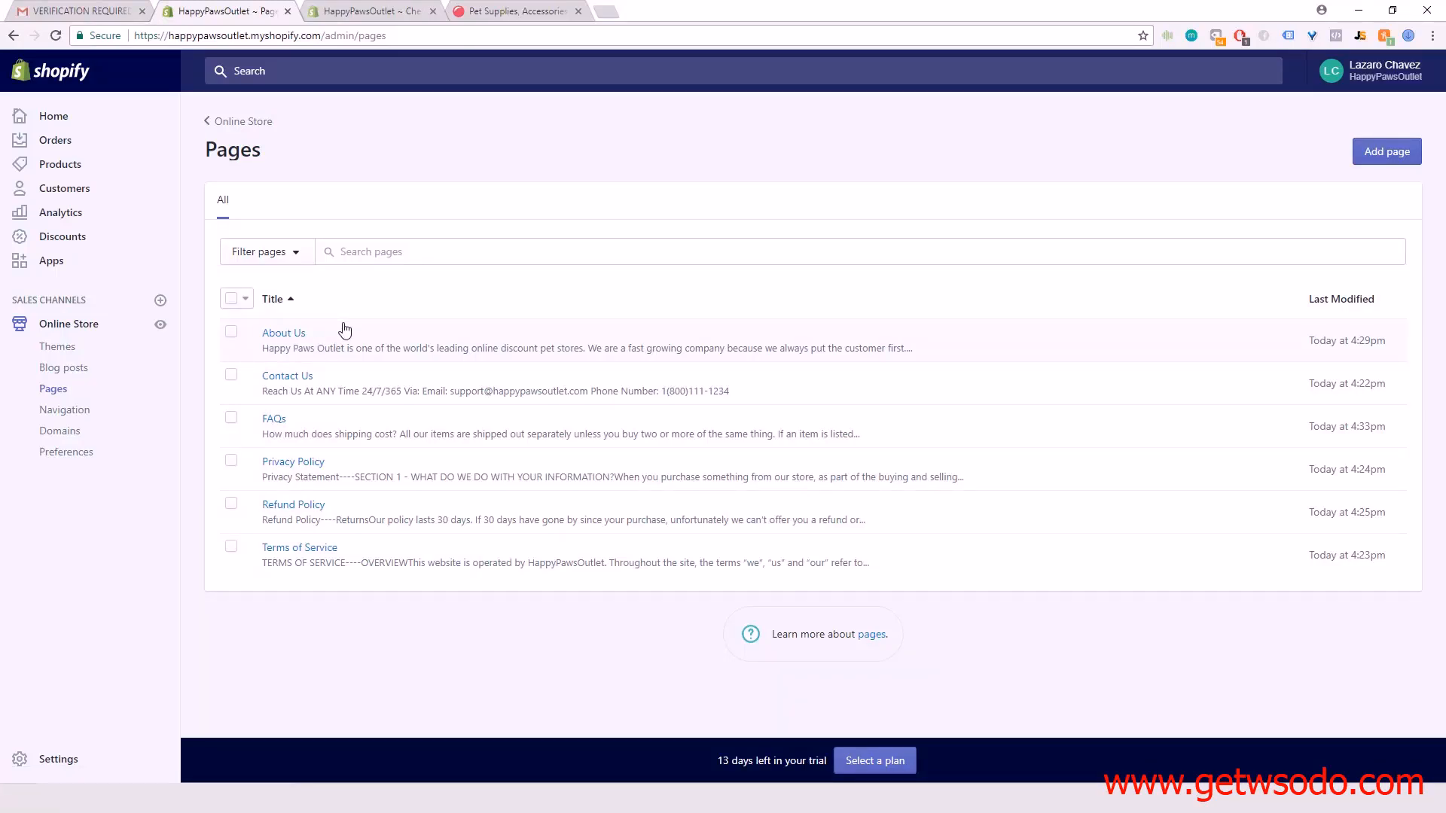
Open the About Us page and review its text, closing Questions section and warehouse image.
{"action": "left_click", "coordinate": [295, 334]}
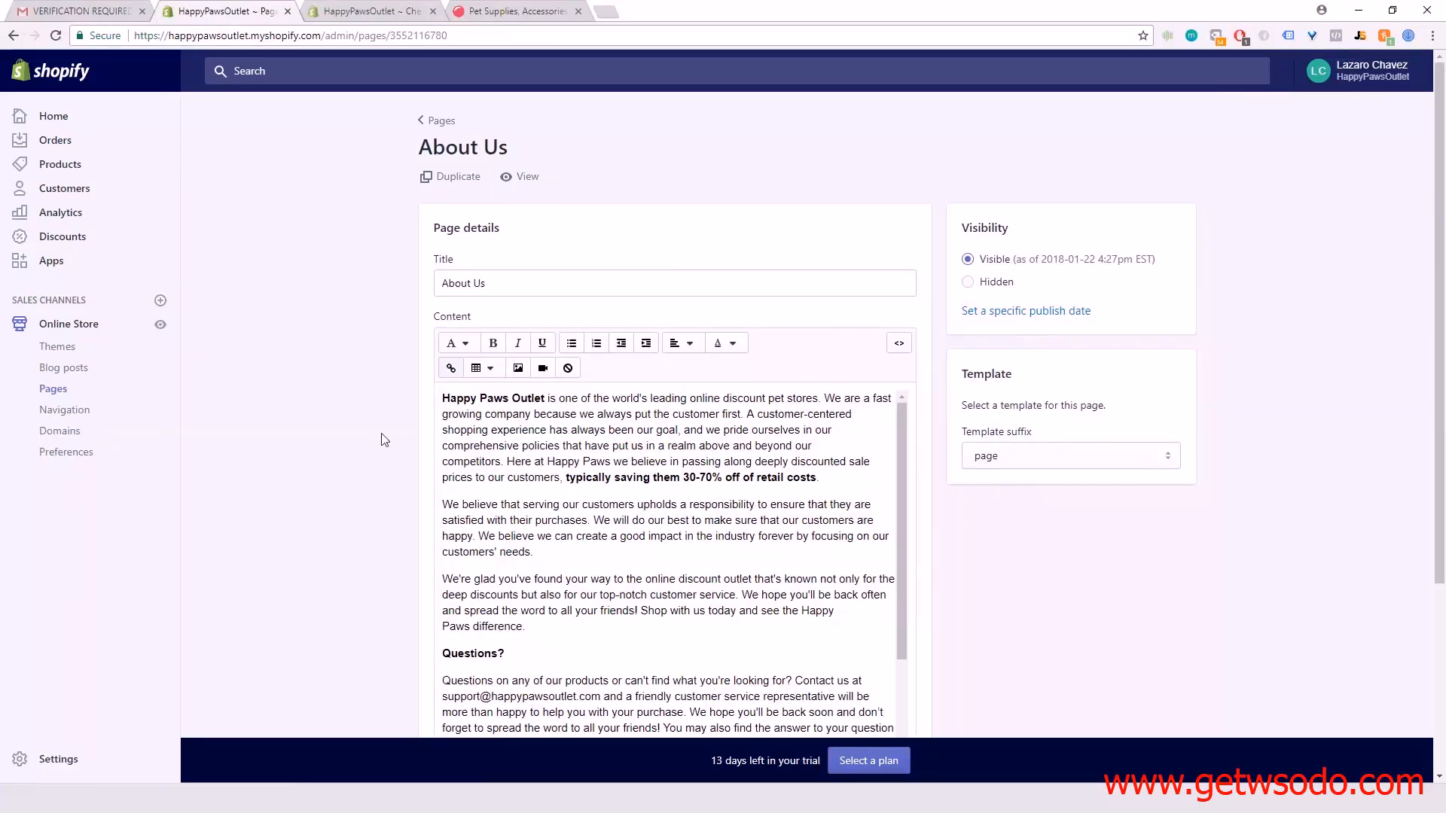
{"action": "scroll", "coordinate": [384, 441], "scroll_direction": "down", "scroll_amount": 1}
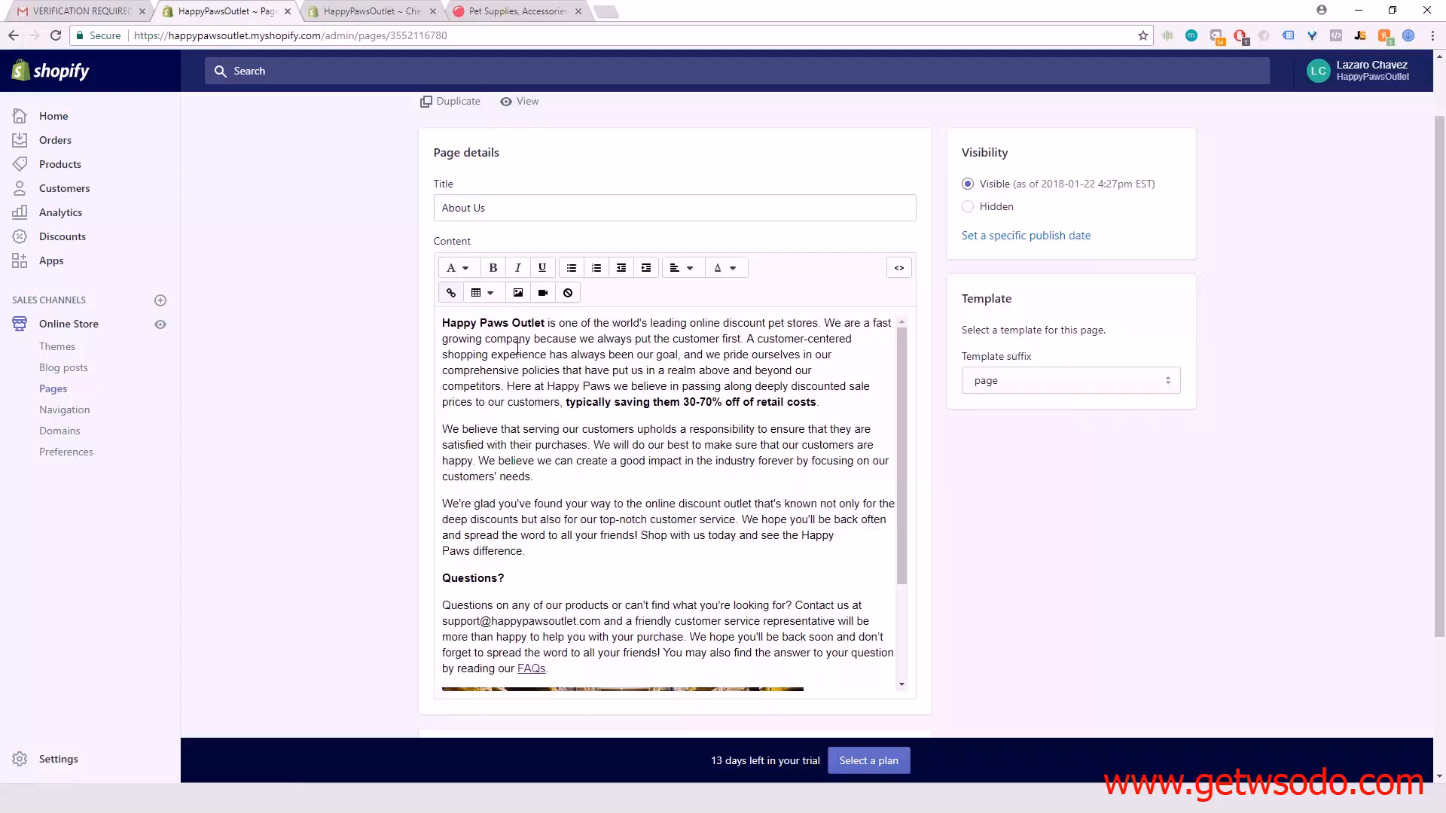
{"action": "scroll", "coordinate": [606, 402], "scroll_direction": "down", "scroll_amount": 1}
{"action": "scroll", "coordinate": [670, 459], "scroll_direction": "up", "scroll_amount": 1}
{"action": "scroll", "coordinate": [571, 399], "scroll_direction": "down", "scroll_amount": 5}
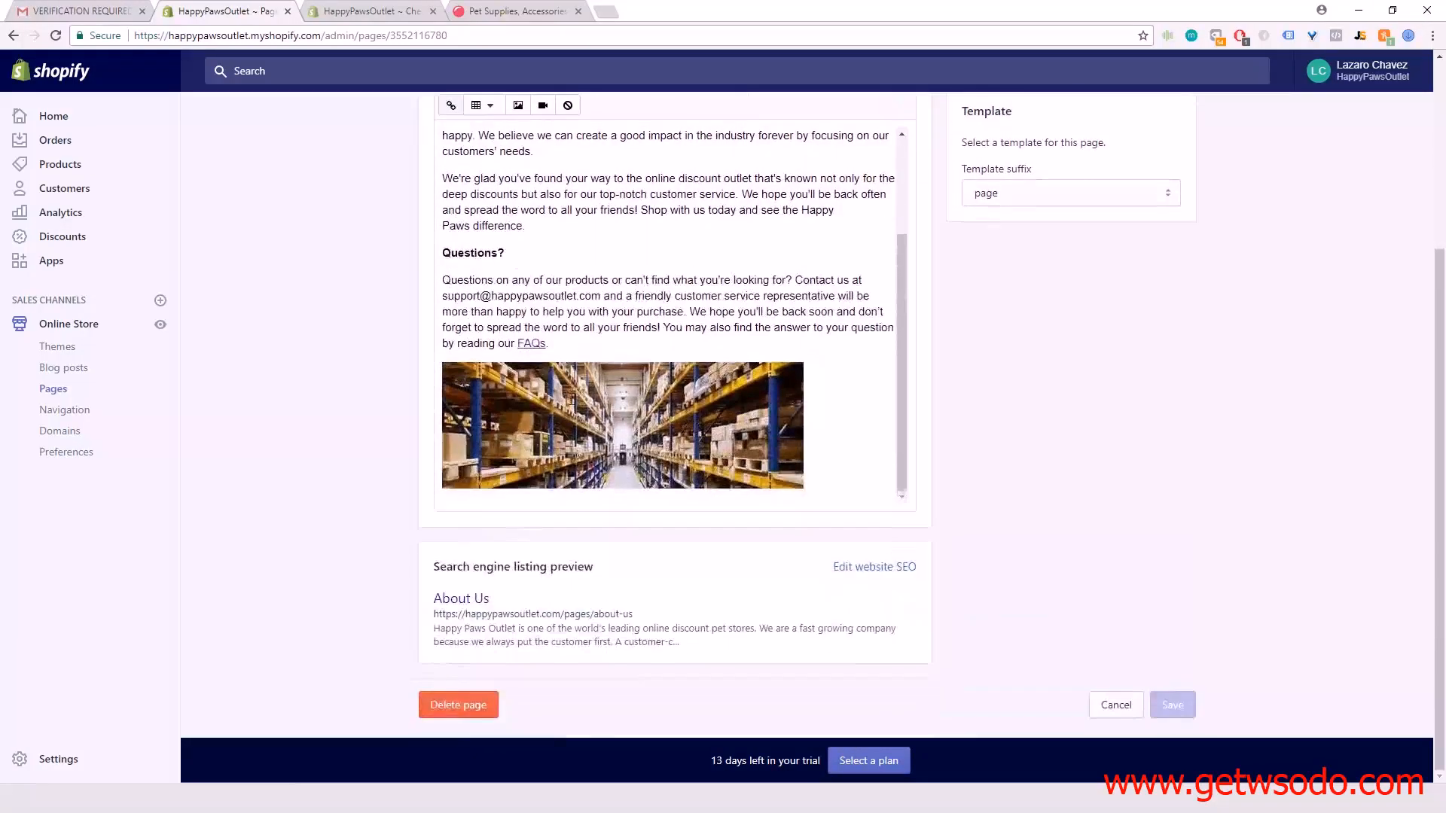
{"action": "scroll", "coordinate": [557, 399], "scroll_direction": "up", "scroll_amount": 4}
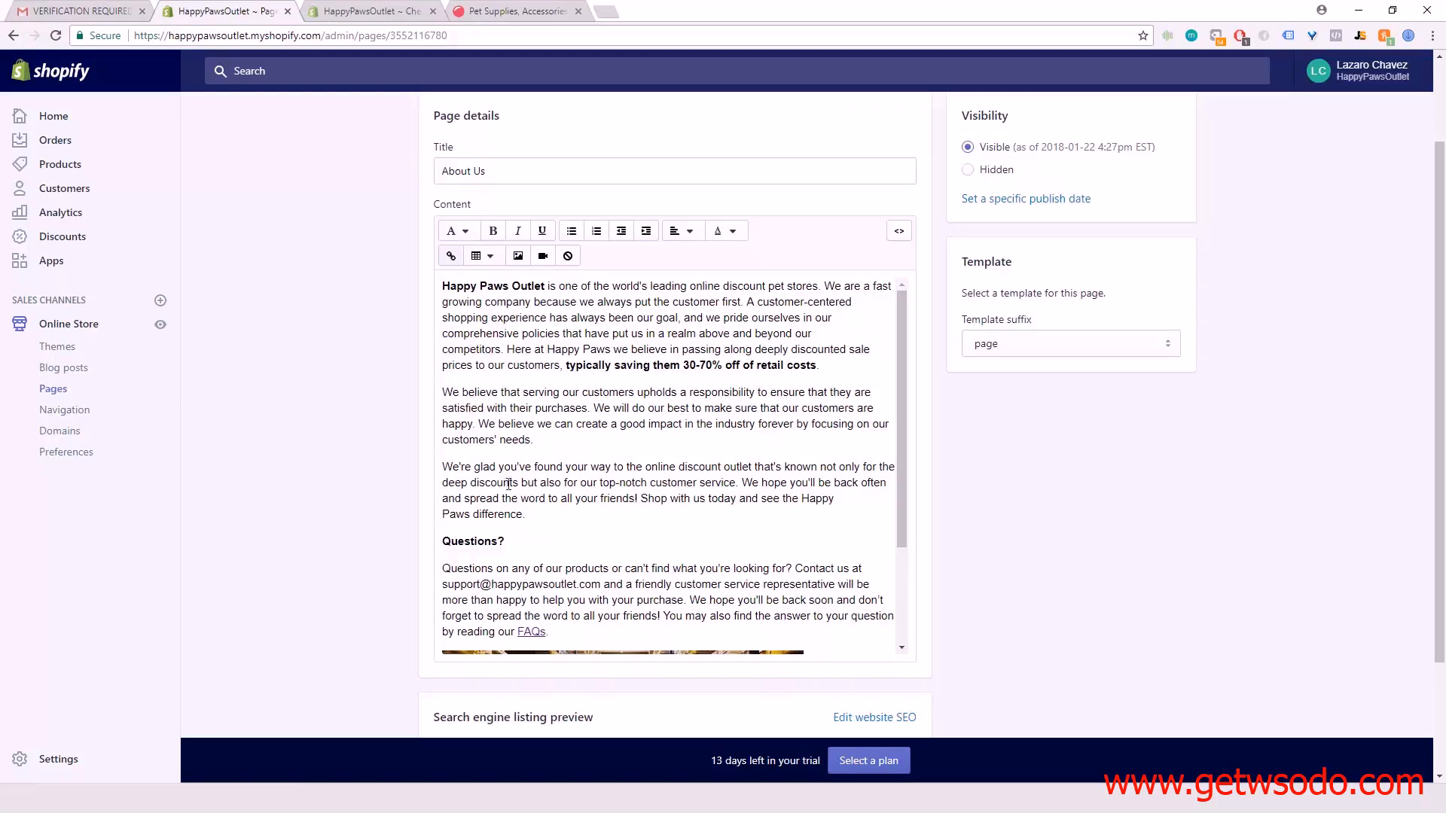
{"action": "scroll", "coordinate": [639, 403], "scroll_direction": "down", "scroll_amount": 1}
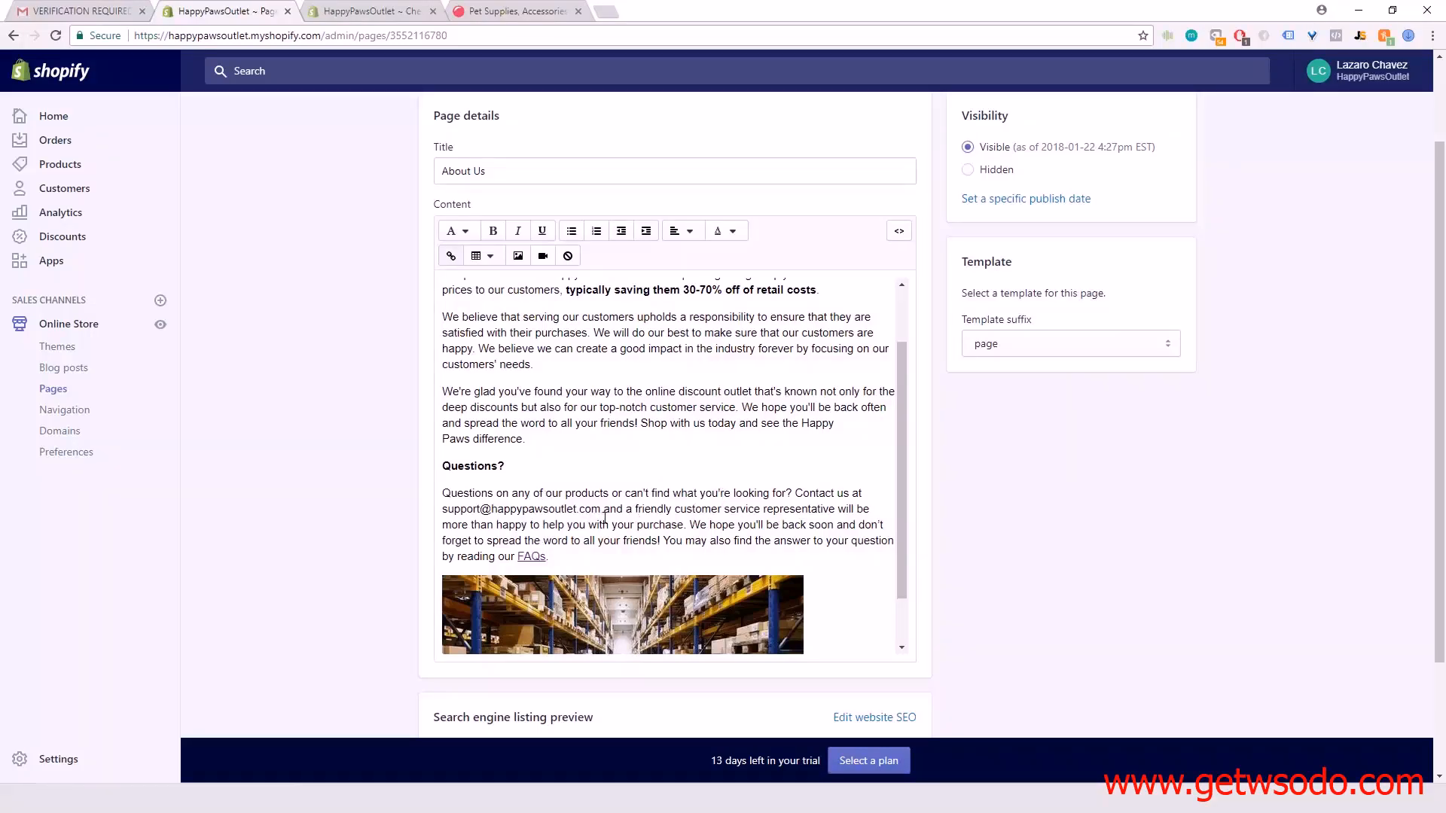
{"action": "scroll", "coordinate": [632, 467], "scroll_direction": "down", "scroll_amount": 1}
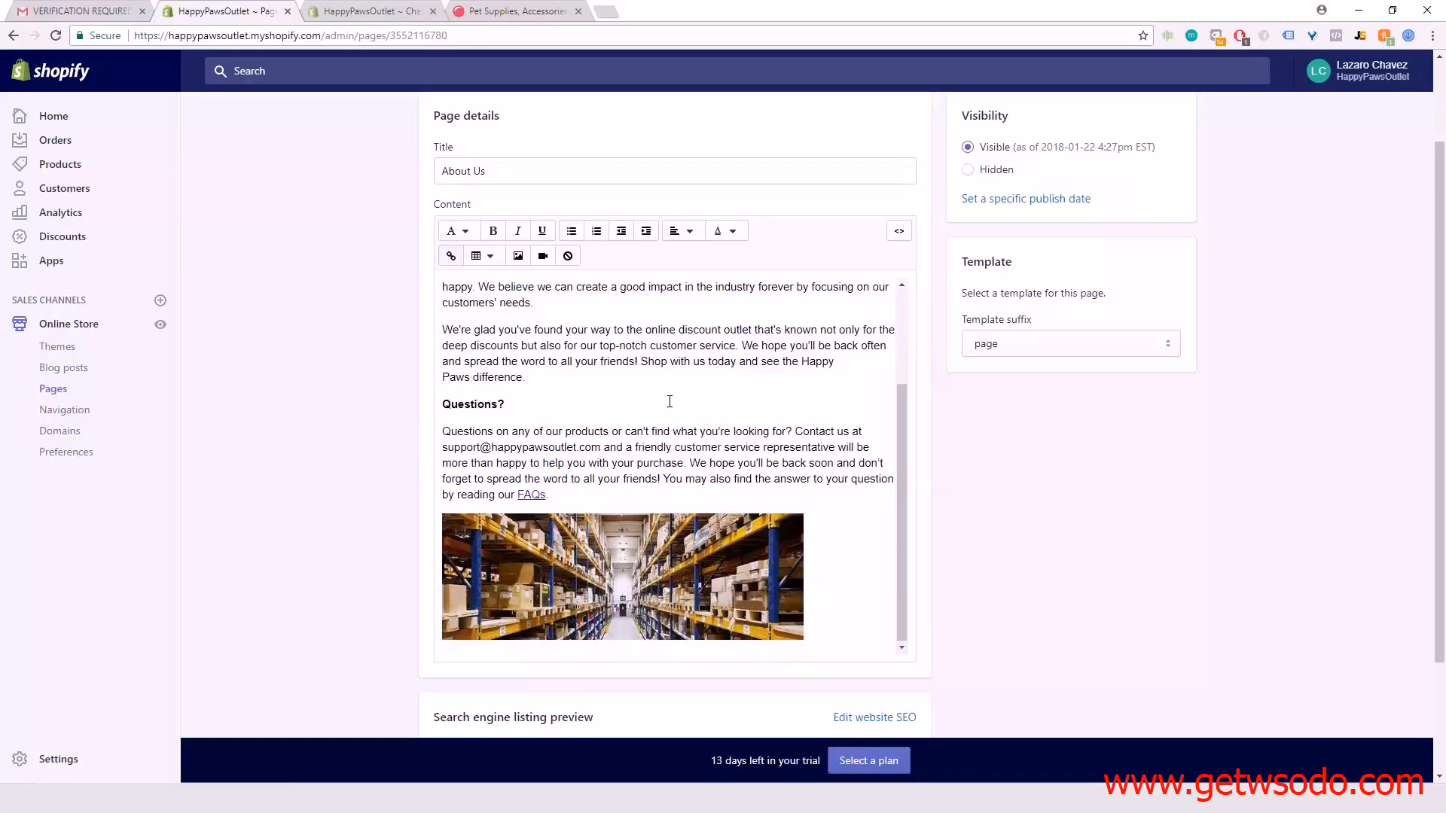
{"action": "scroll", "coordinate": [670, 402], "scroll_direction": "up", "scroll_amount": 1}
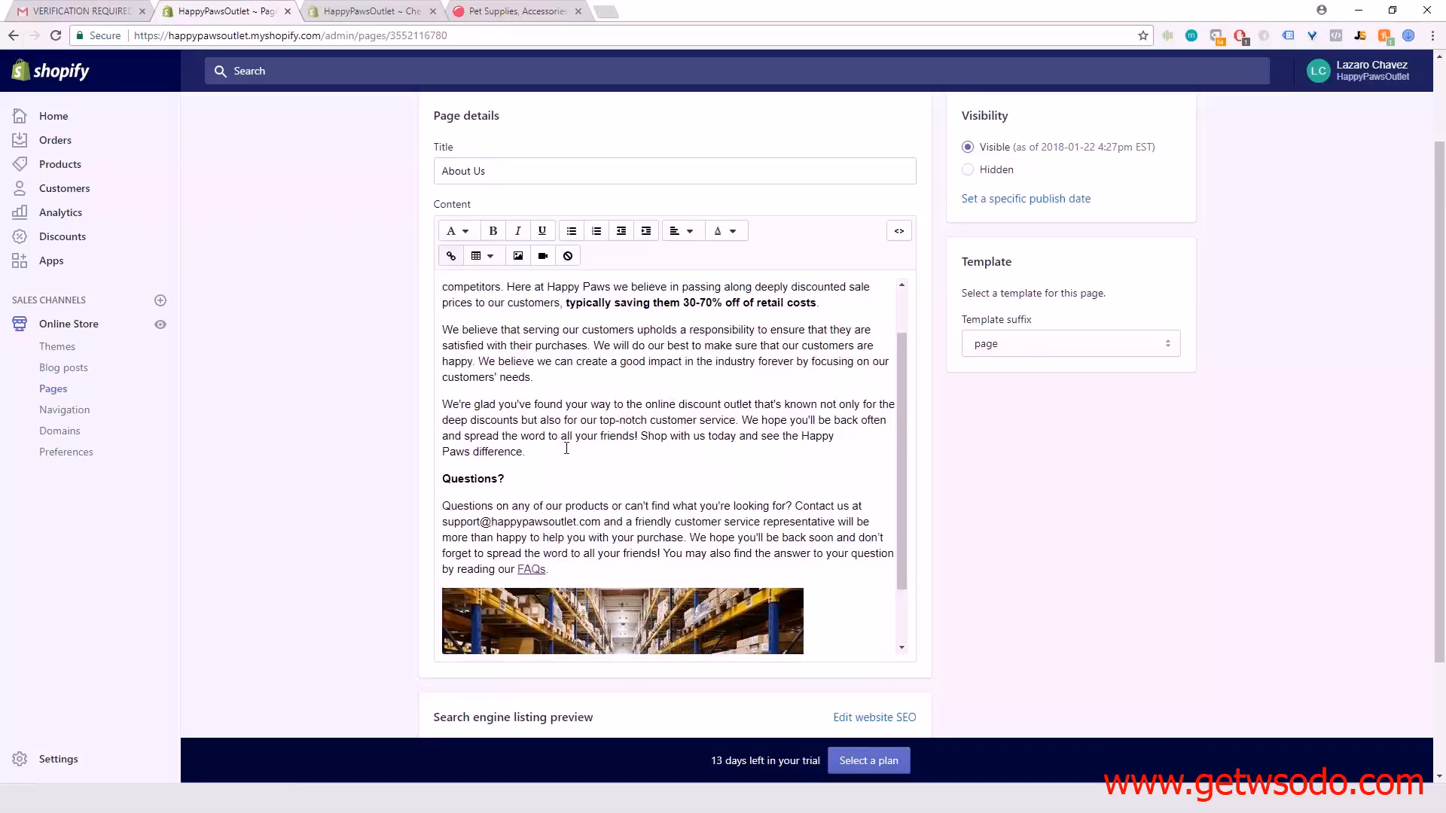
{"action": "scroll", "coordinate": [561, 444], "scroll_direction": "up", "scroll_amount": 3}
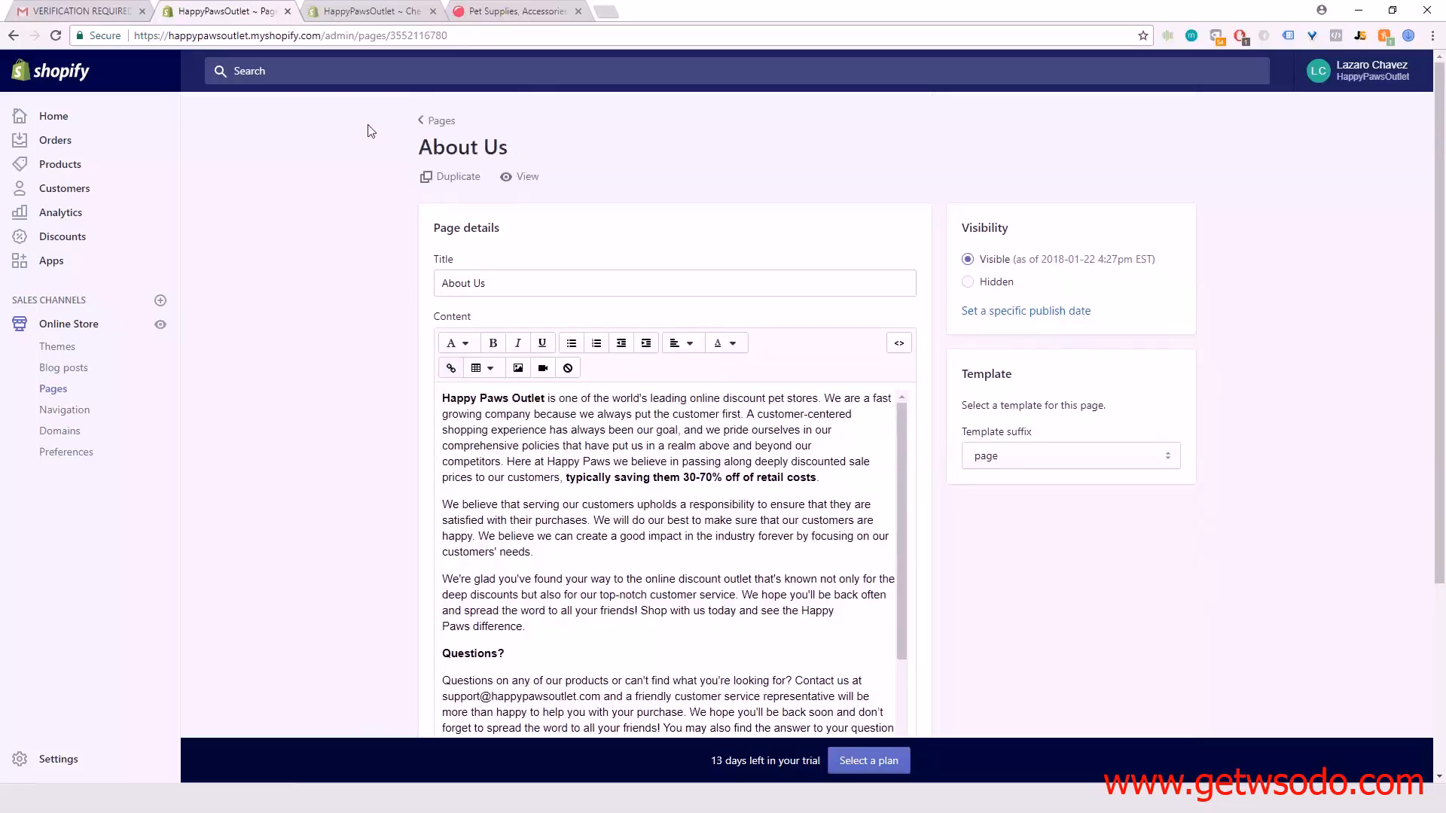
Return to the pages list, open the FAQs page and read its questions and answers through to the personal information section.
{"action": "left_click", "coordinate": [420, 121]}
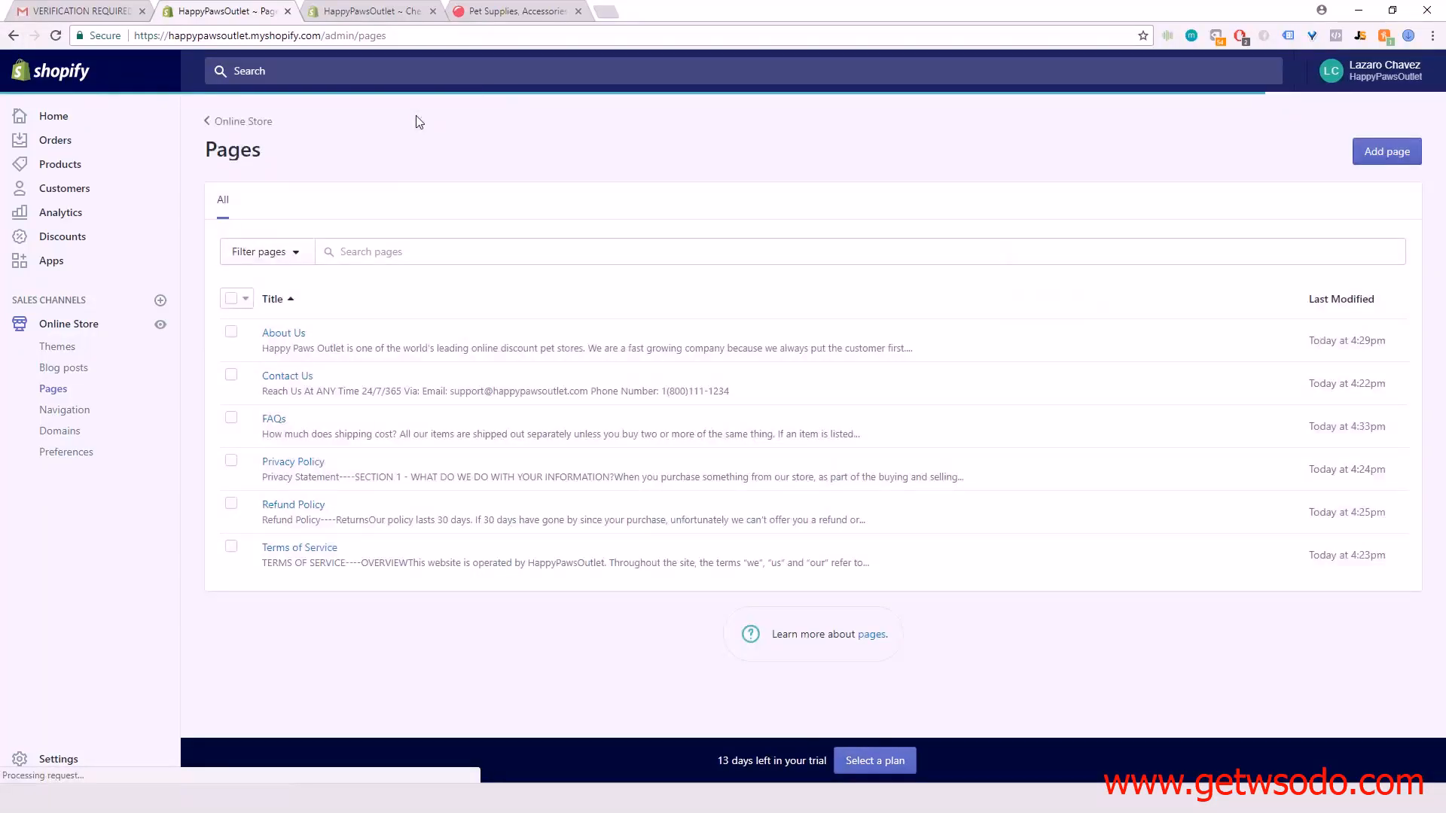
{"action": "left_click", "coordinate": [274, 422]}
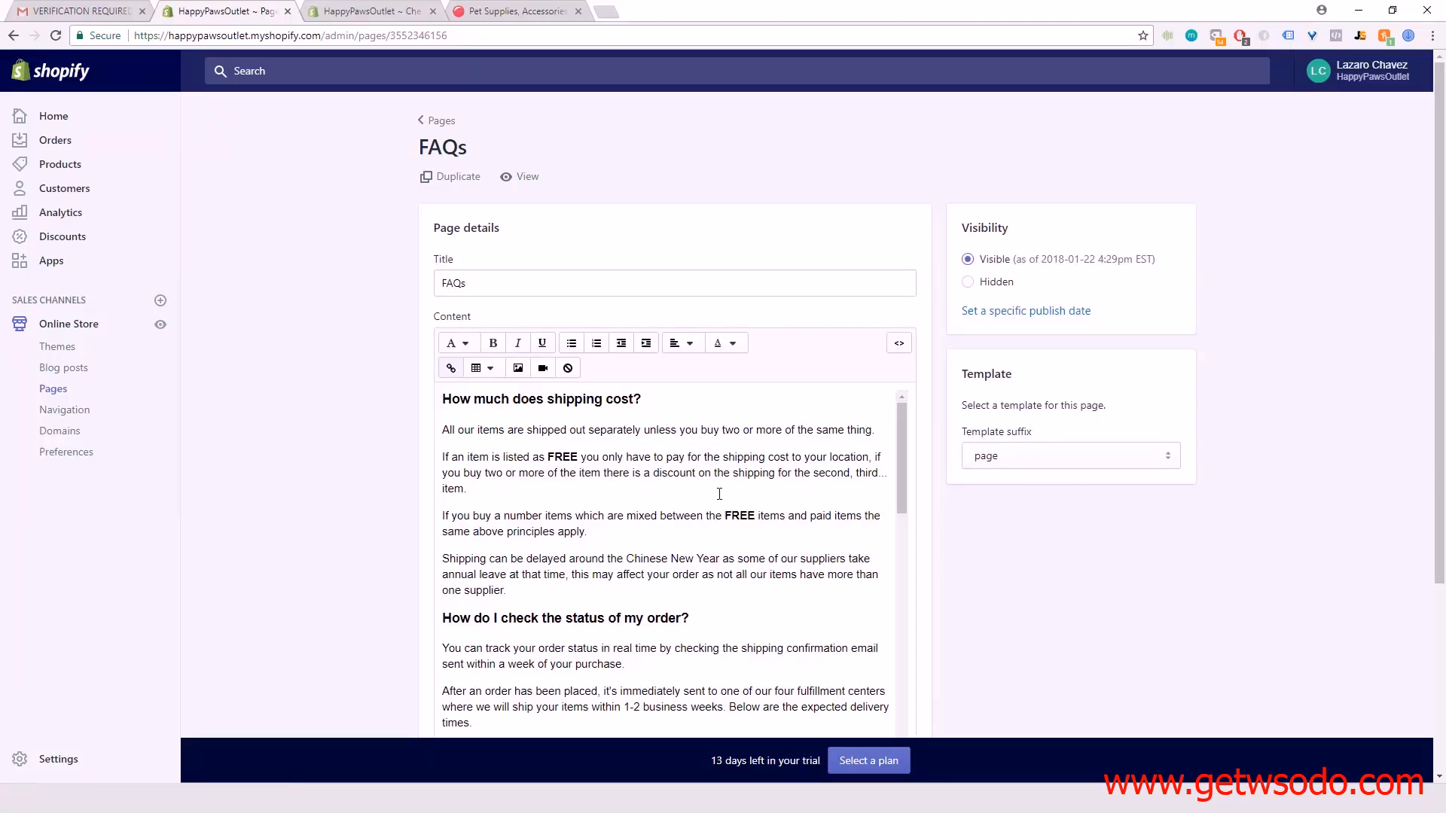
{"action": "scroll", "coordinate": [681, 523], "scroll_direction": "down", "scroll_amount": 1}
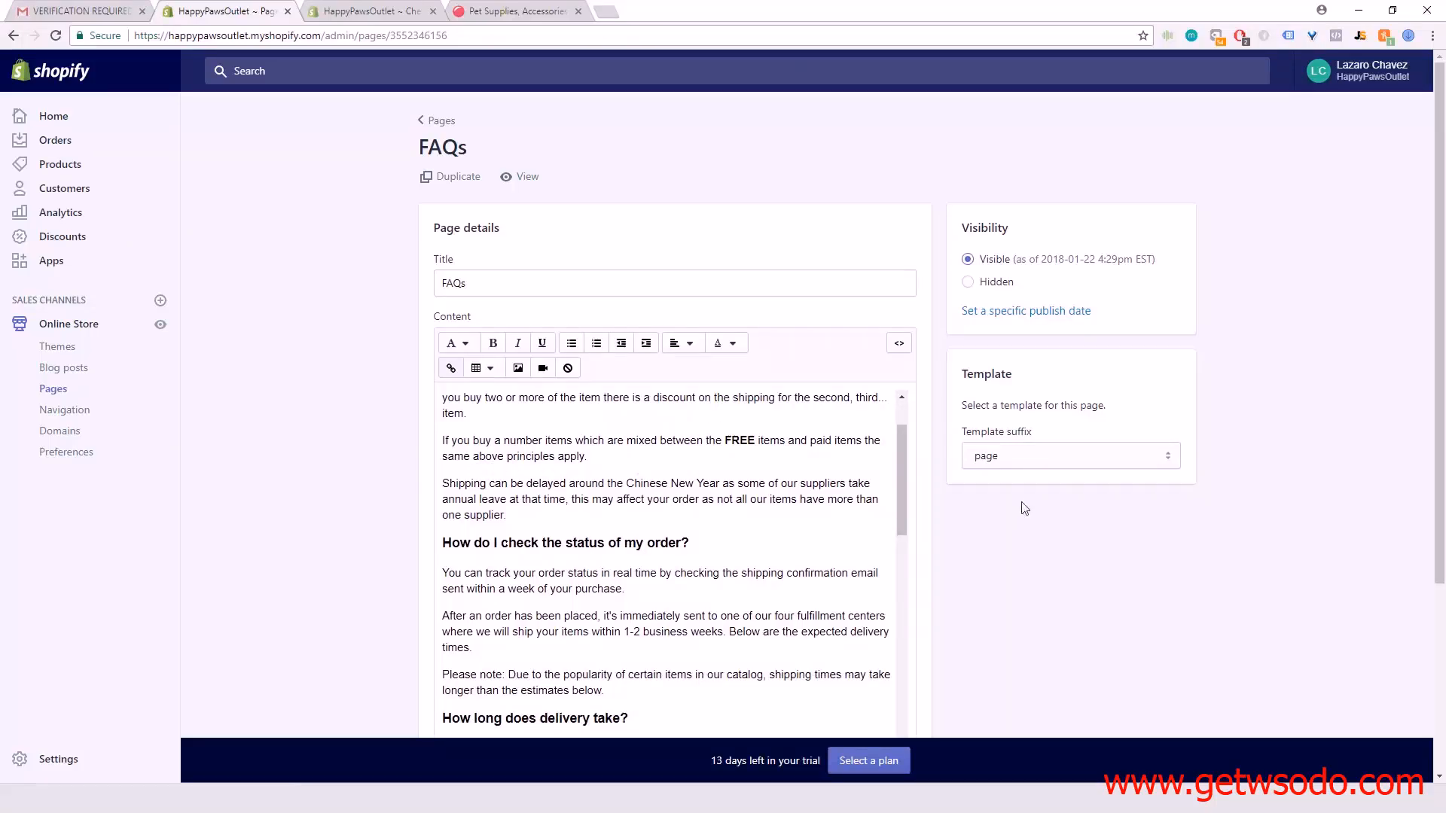
{"action": "scroll", "coordinate": [710, 521], "scroll_direction": "down", "scroll_amount": 1}
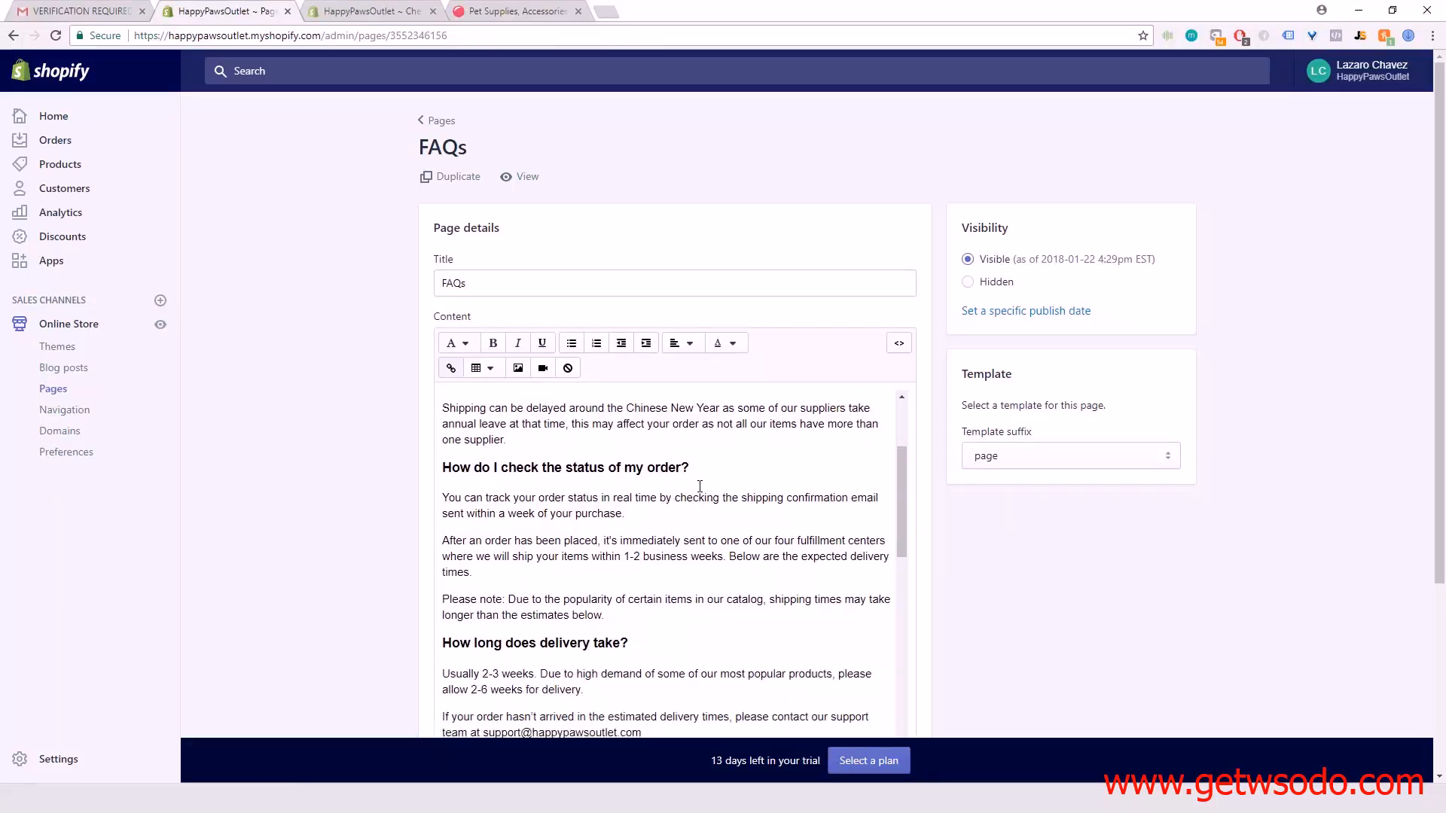
{"action": "scroll", "coordinate": [580, 473], "scroll_direction": "up", "scroll_amount": 1}
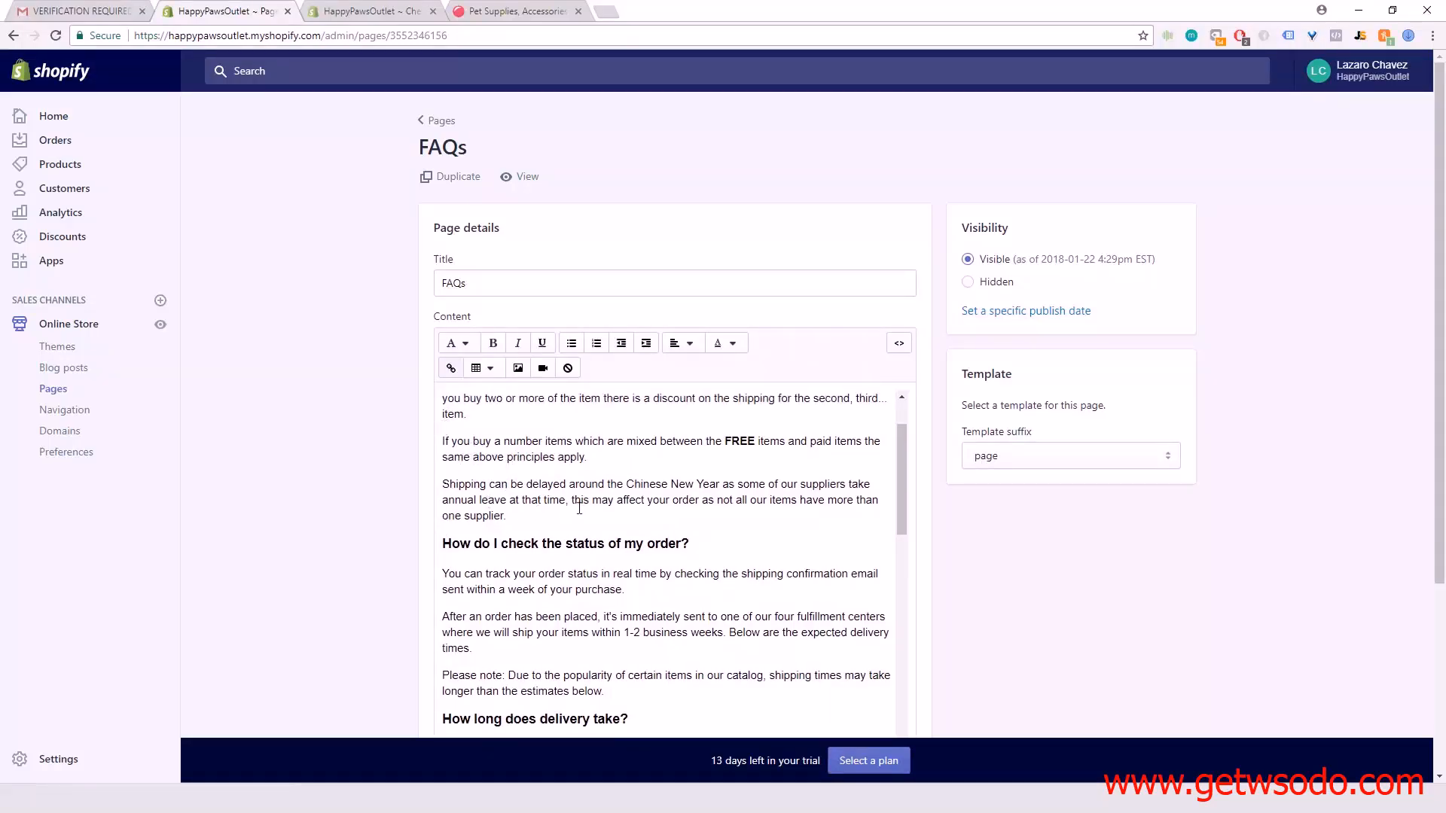
{"action": "scroll", "coordinate": [497, 478], "scroll_direction": "up", "scroll_amount": 1}
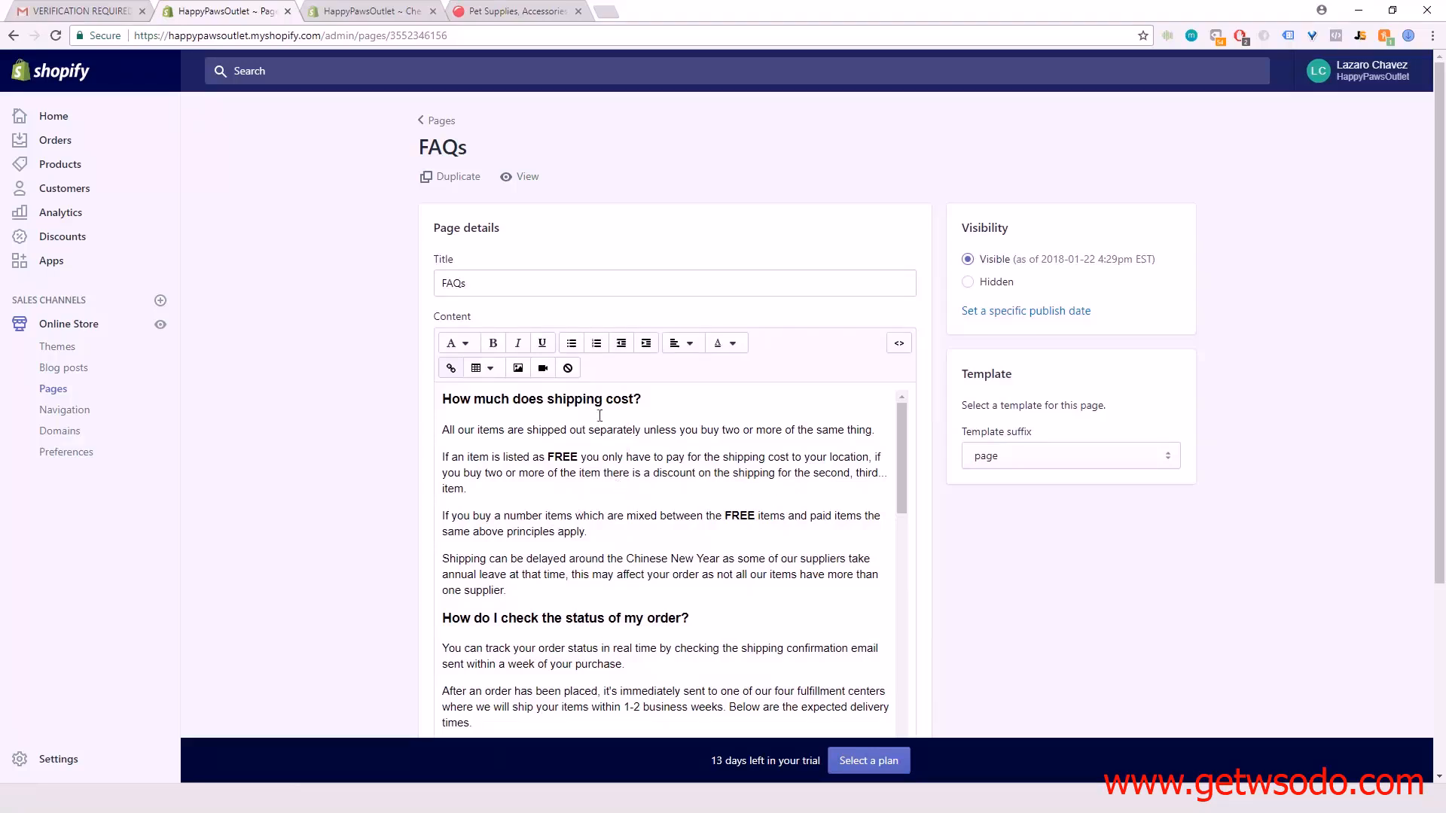
{"action": "scroll", "coordinate": [671, 481], "scroll_direction": "down", "scroll_amount": 1}
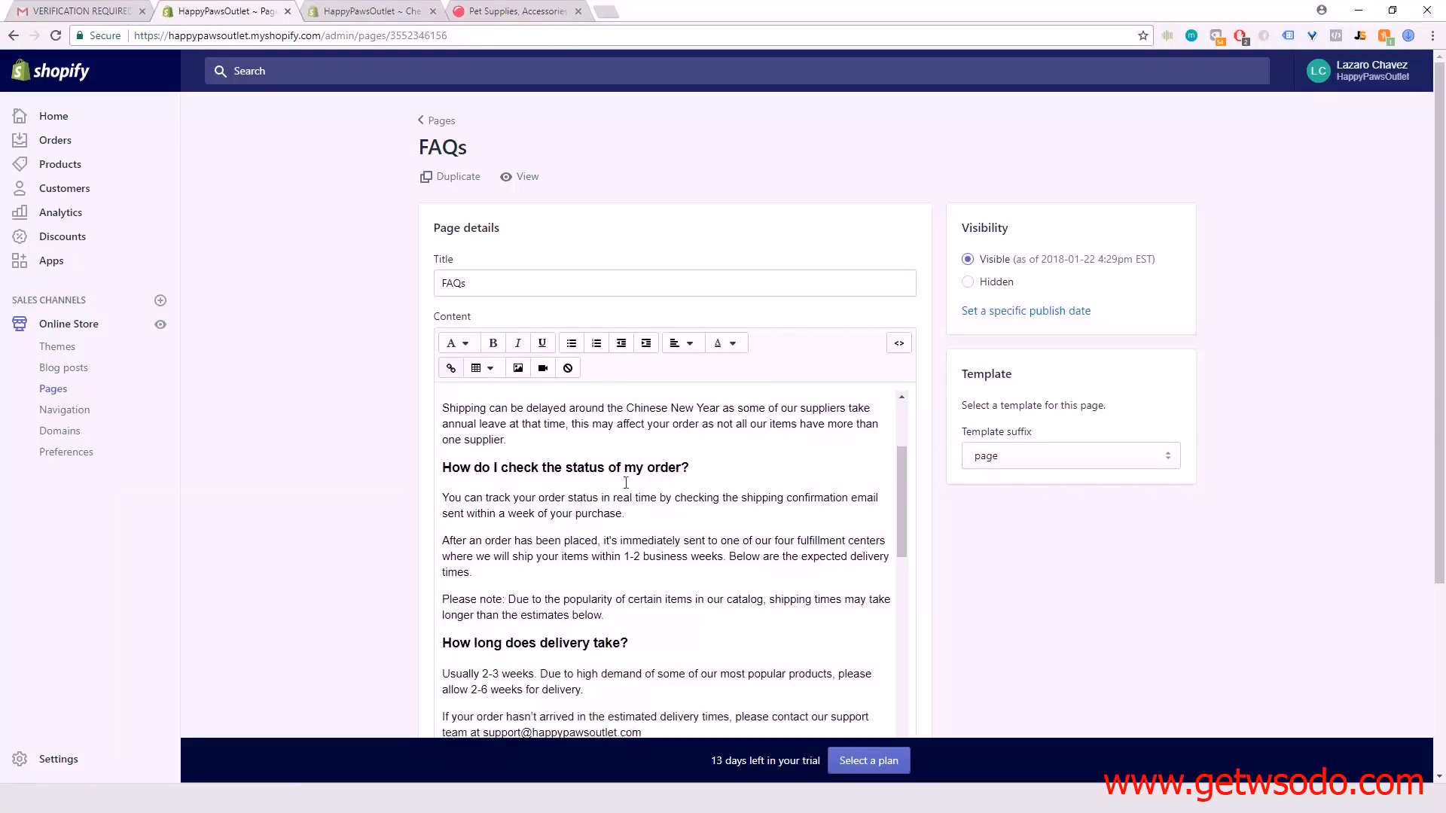
{"action": "scroll", "coordinate": [683, 481], "scroll_direction": "down", "scroll_amount": 2}
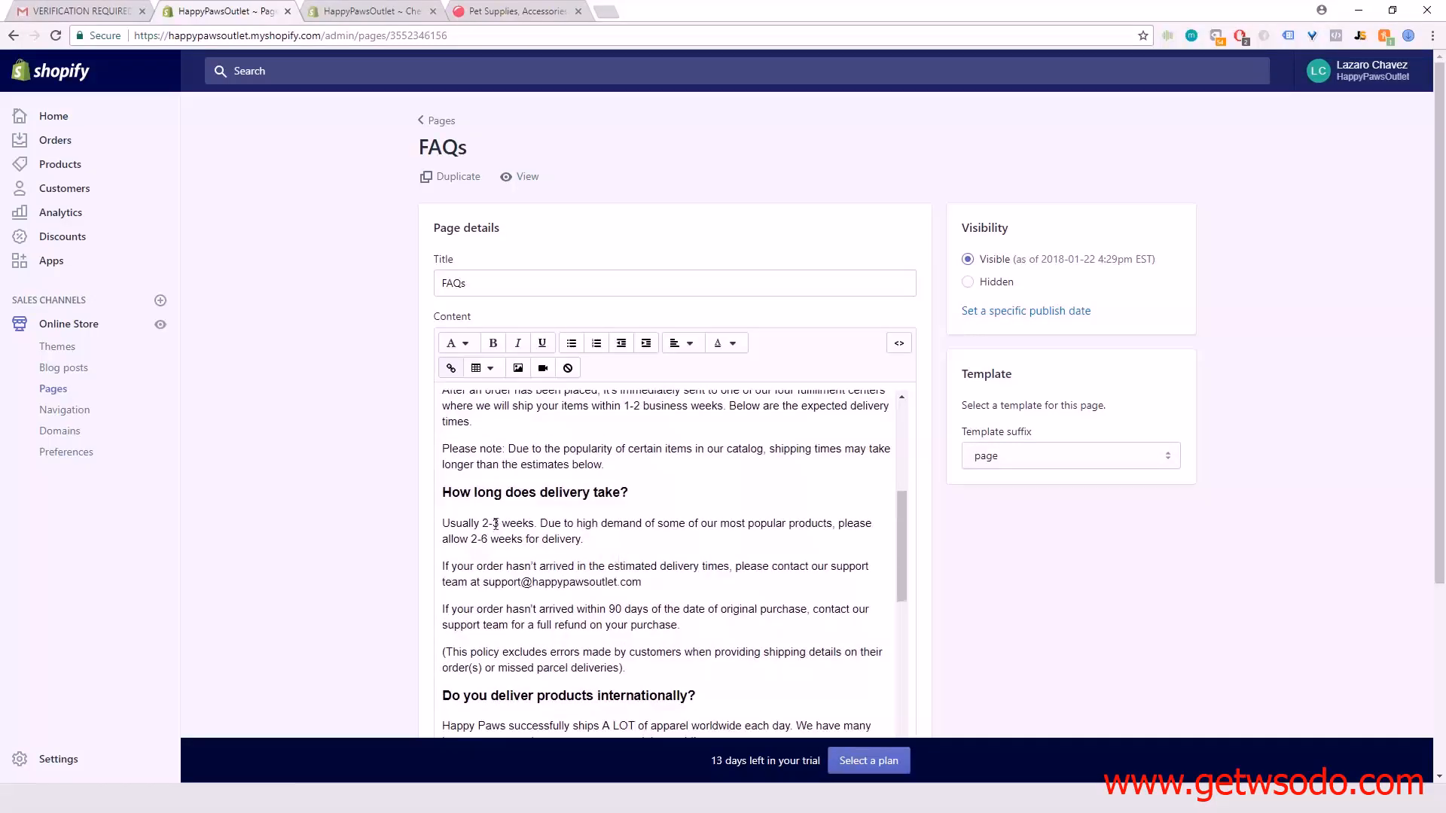
{"action": "scroll", "coordinate": [576, 538], "scroll_direction": "down", "scroll_amount": 2}
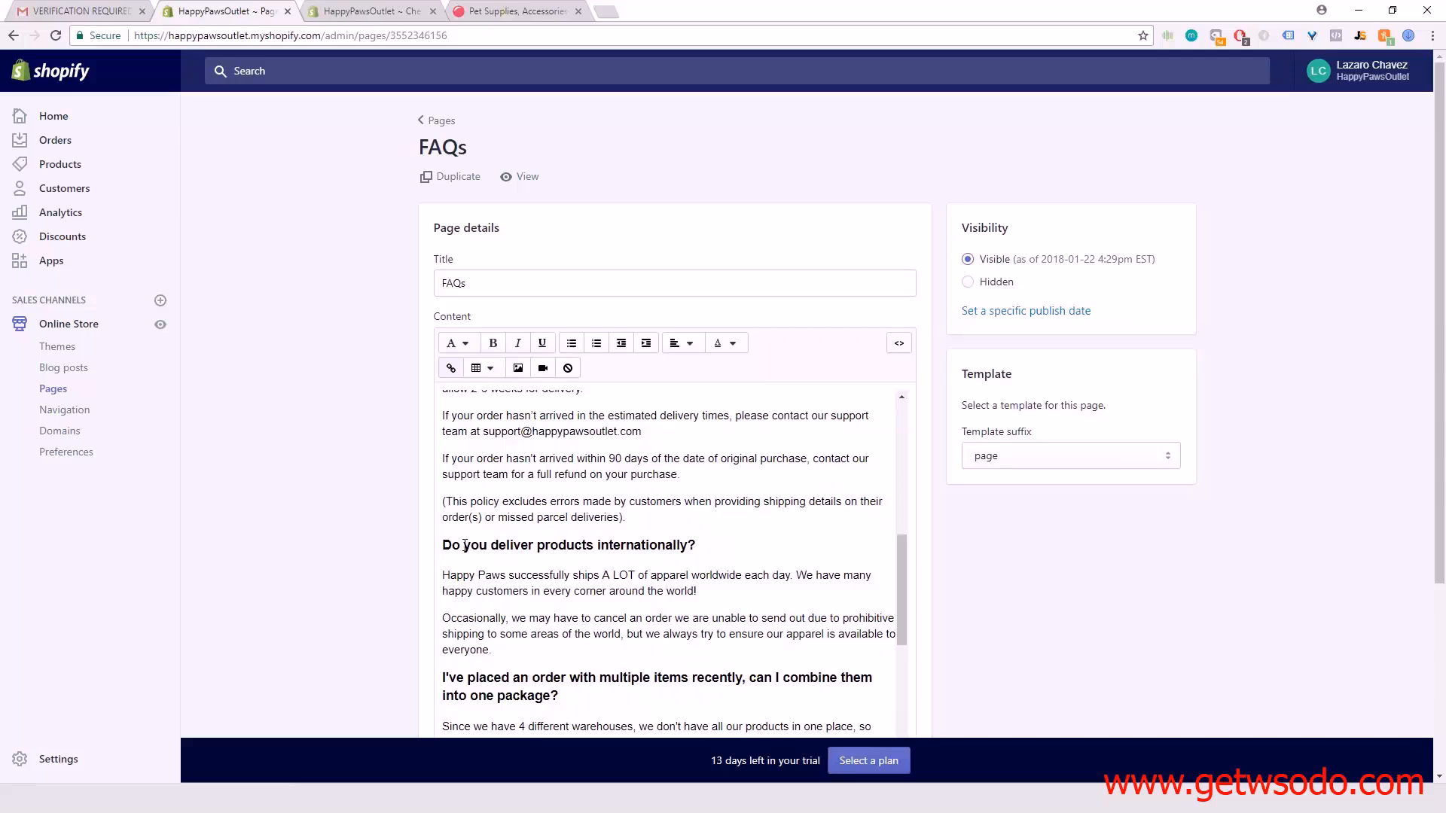
{"action": "scroll", "coordinate": [465, 544], "scroll_direction": "down", "scroll_amount": 2}
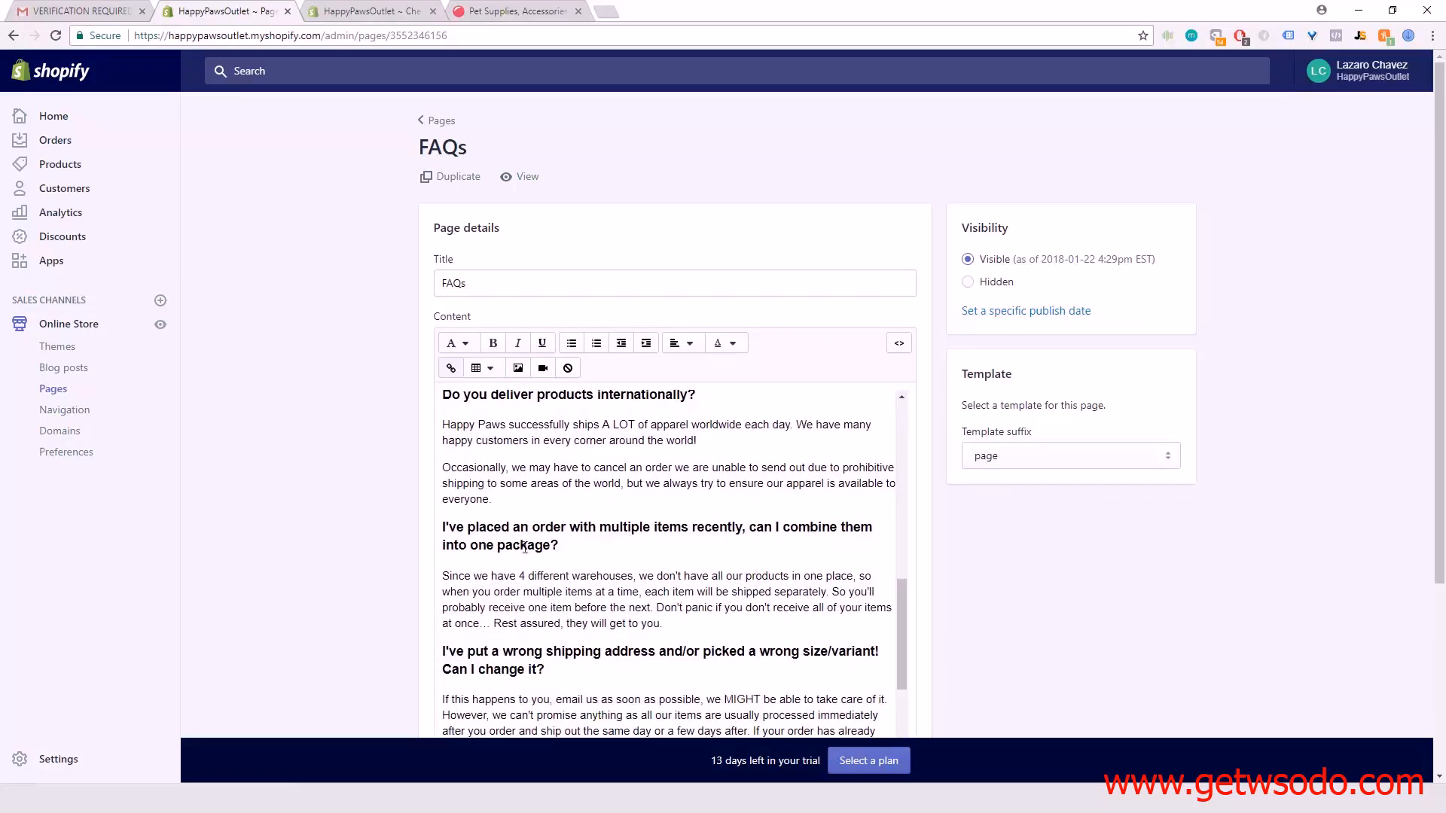
{"action": "scroll", "coordinate": [525, 548], "scroll_direction": "down", "scroll_amount": 2}
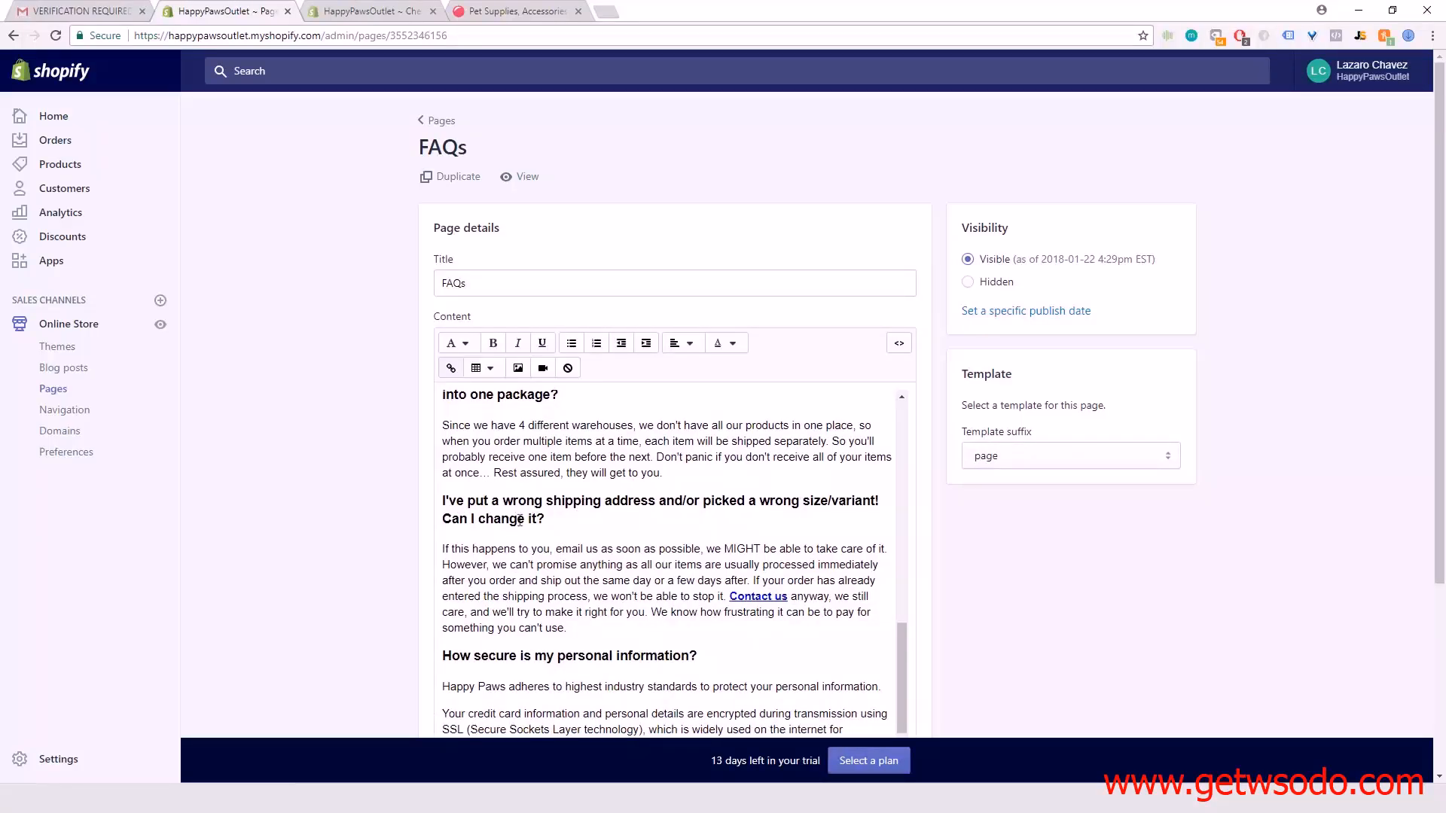
{"action": "scroll", "coordinate": [611, 540], "scroll_direction": "down", "scroll_amount": 1}
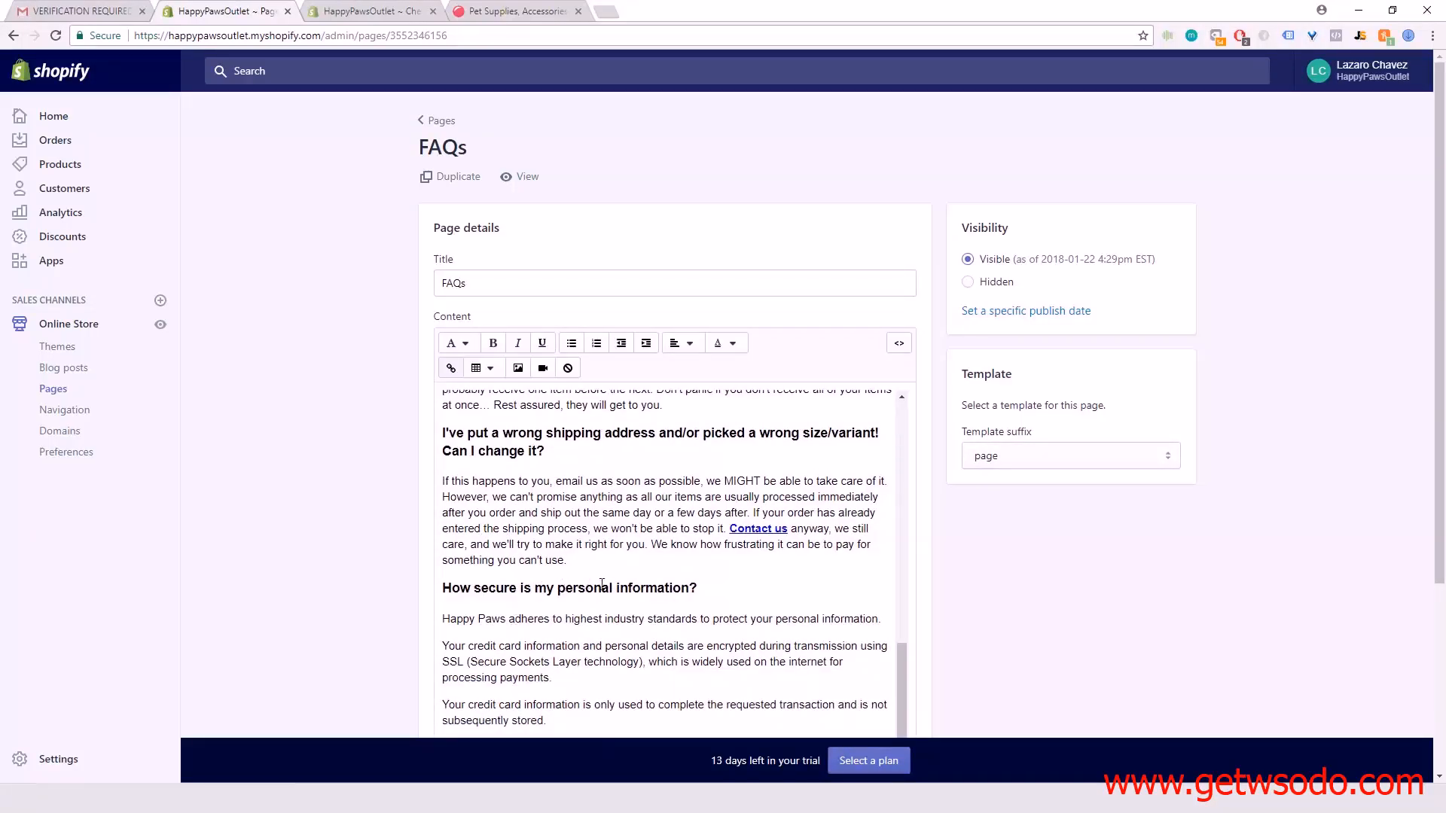
{"action": "scroll", "coordinate": [693, 592], "scroll_direction": "down", "scroll_amount": 2}
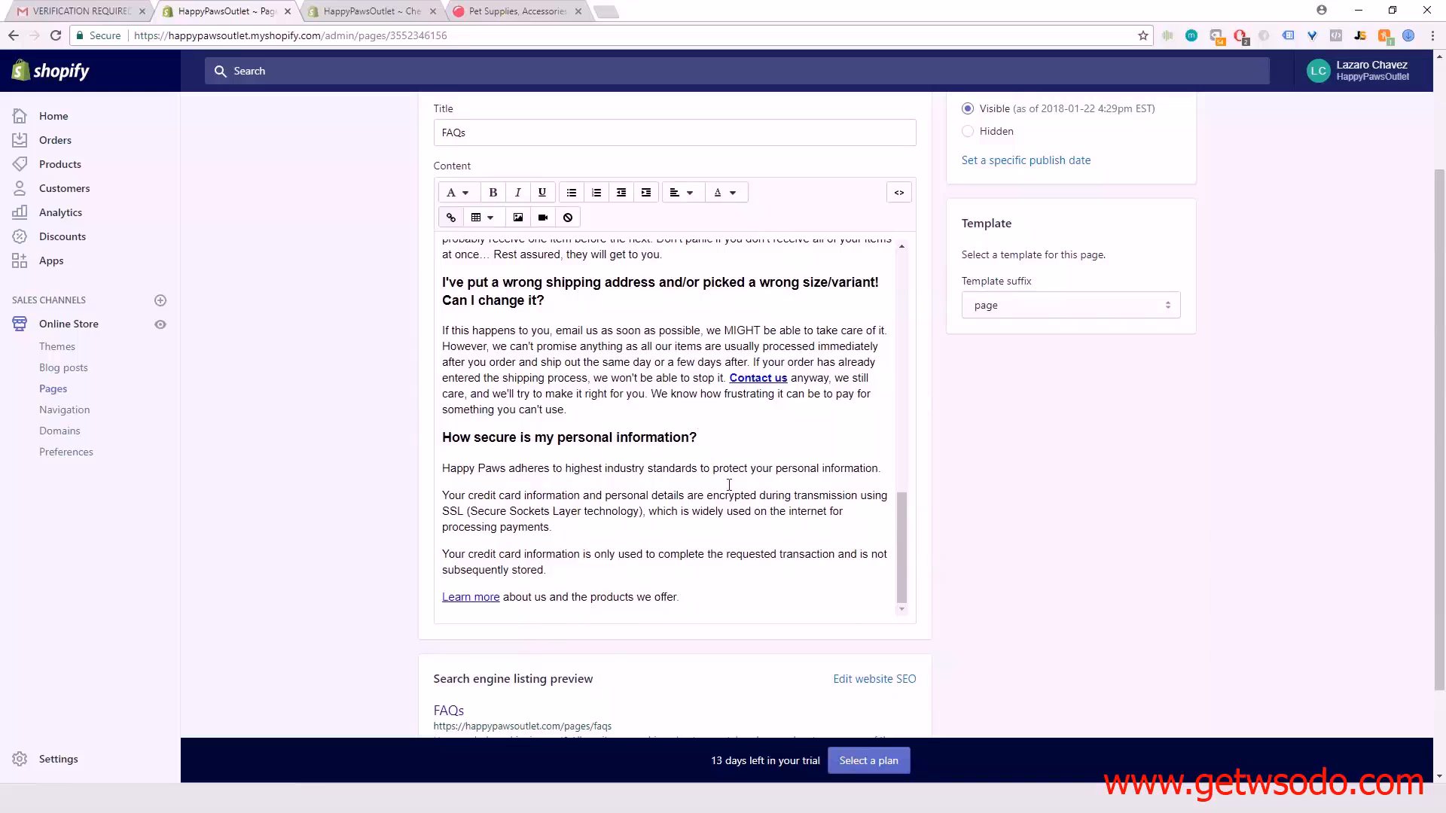
{"action": "scroll", "coordinate": [729, 485], "scroll_direction": "up", "scroll_amount": 1}
{"action": "scroll", "coordinate": [617, 482], "scroll_direction": "down", "scroll_amount": 1}
{"action": "left_click_drag", "start_coordinate": [506, 470], "coordinate": [438, 468]}
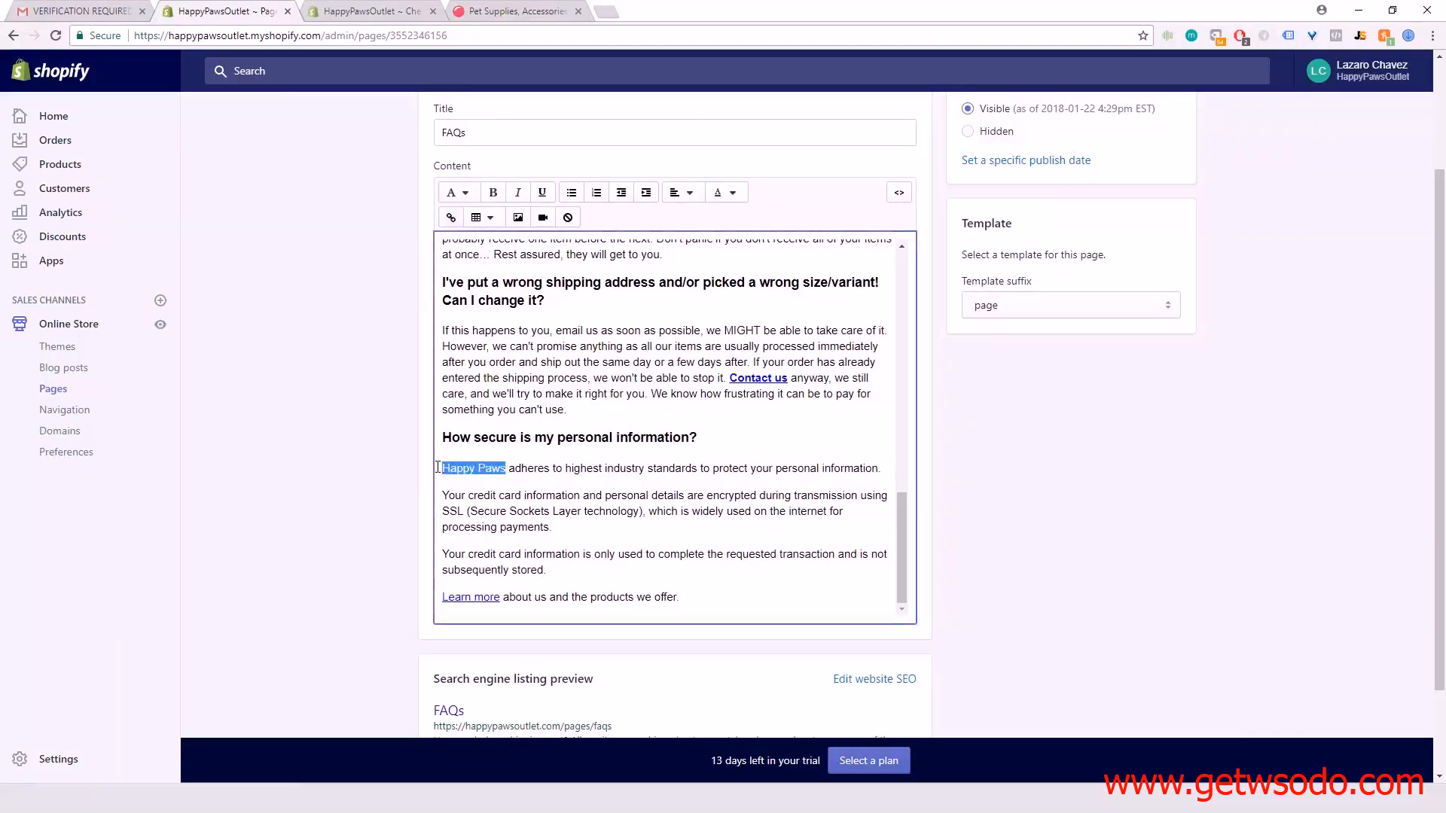
{"action": "left_click", "coordinate": [751, 445]}
{"action": "scroll", "coordinate": [731, 548], "scroll_direction": "up", "scroll_amount": 3}
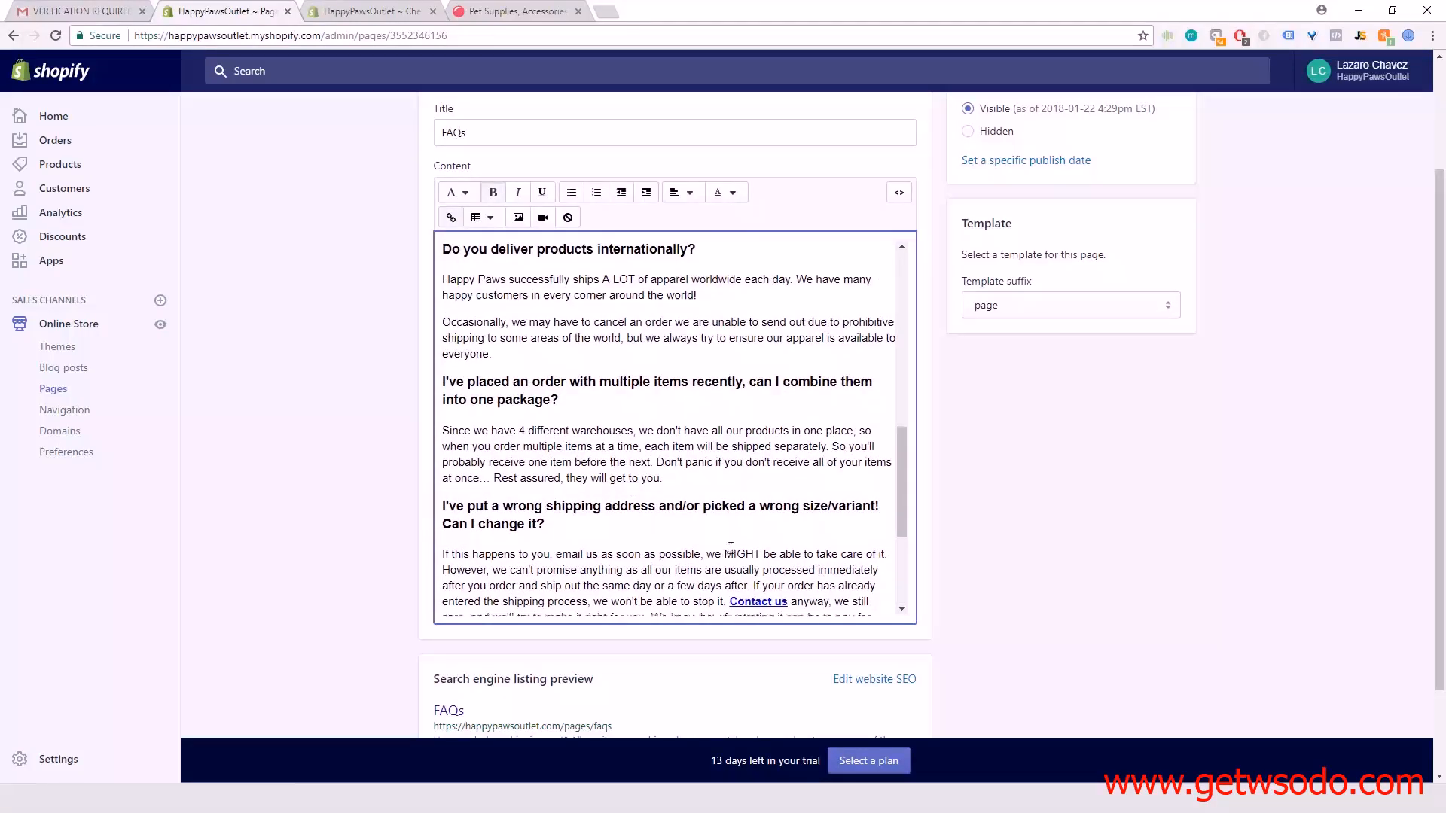
{"action": "scroll", "coordinate": [730, 549], "scroll_direction": "down", "scroll_amount": 1}
{"action": "scroll", "coordinate": [761, 548], "scroll_direction": "down", "scroll_amount": 2}
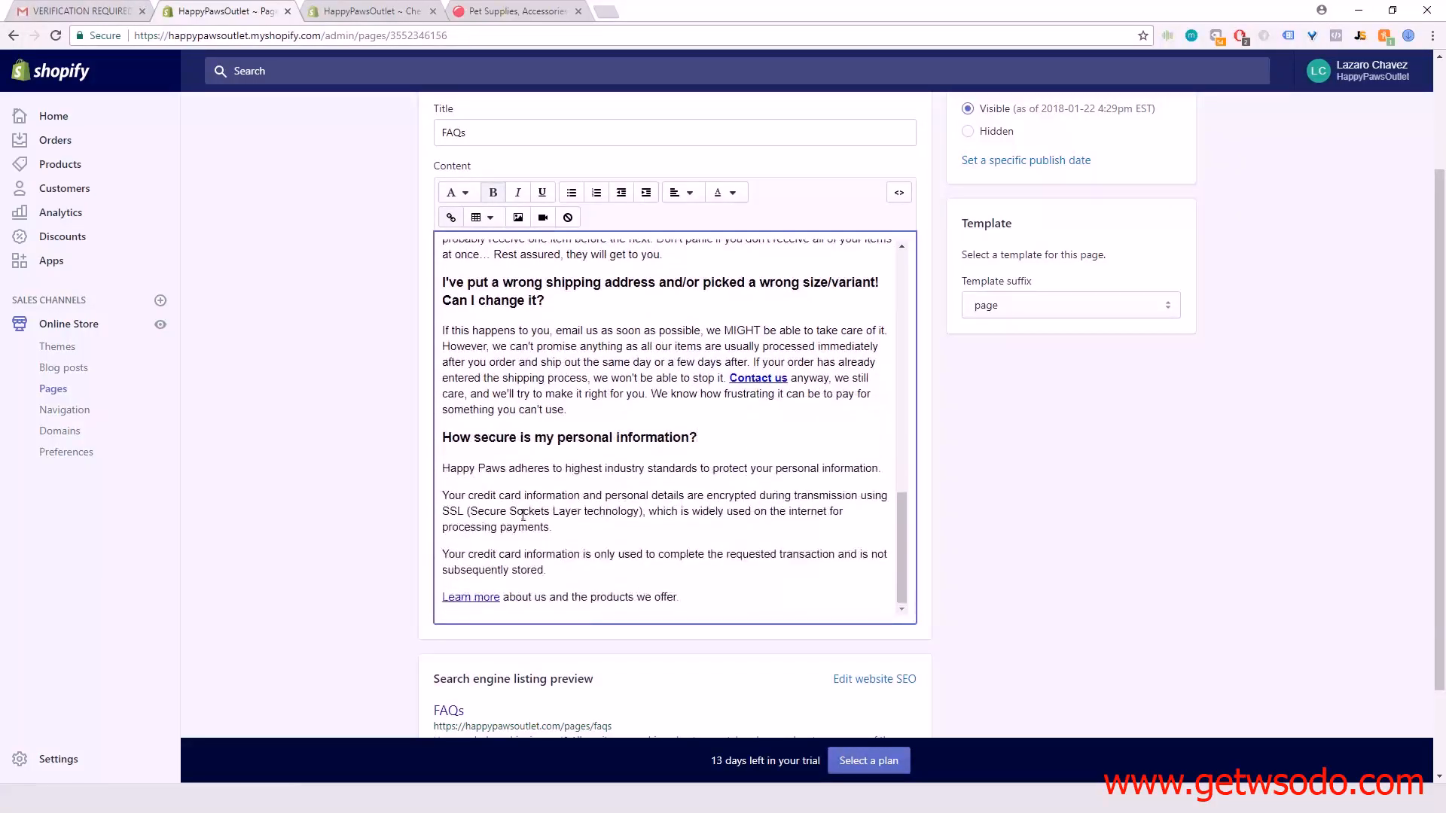
Inspect the link settings of the "Learn more" text at the end of the FAQs content, leaving them unedited.
{"action": "left_click", "coordinate": [465, 597]}
{"action": "left_click", "coordinate": [451, 218]}
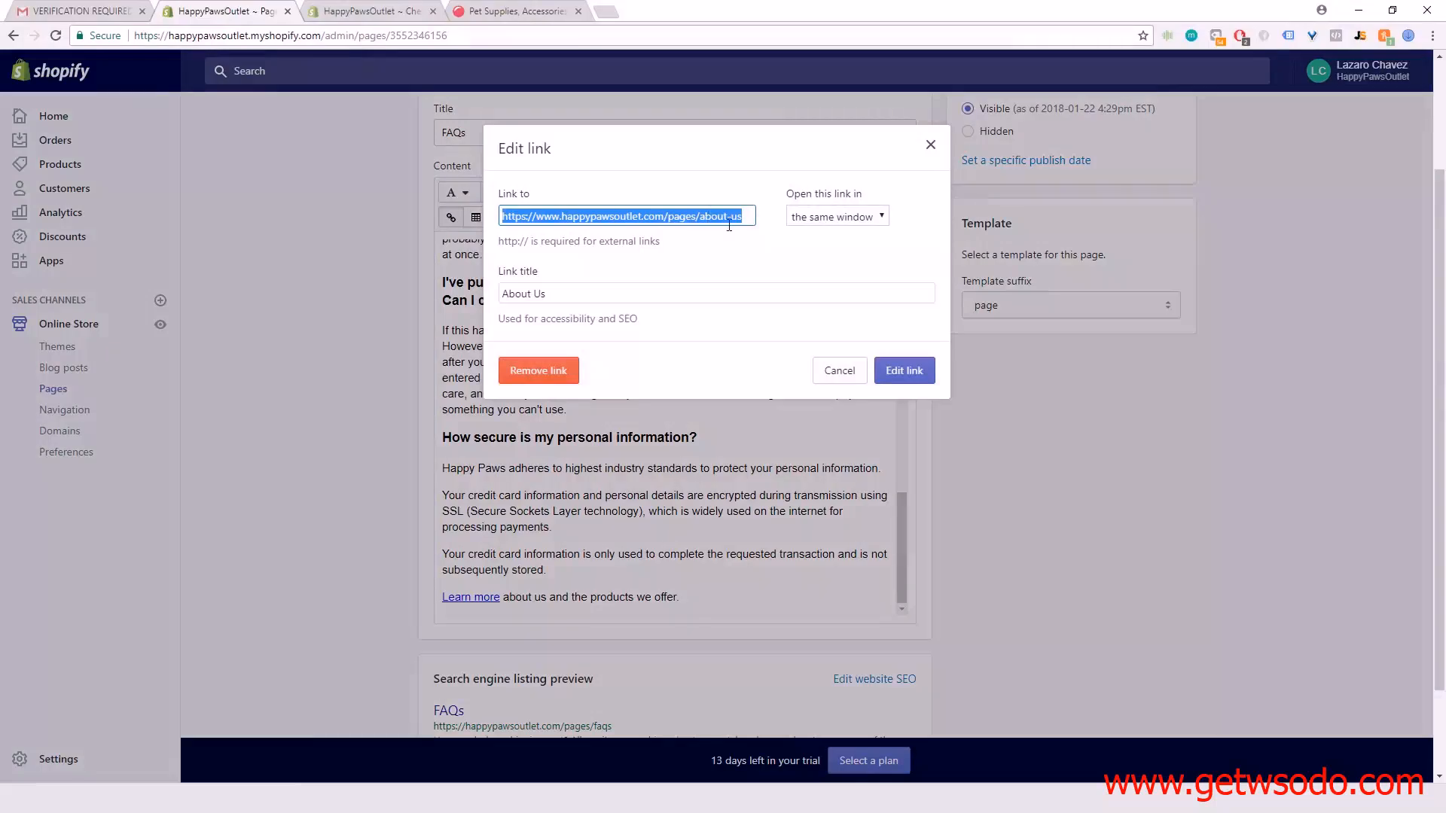
{"action": "left_click", "coordinate": [931, 144]}
Skim the FAQs content again, checking the shipping cost, order status and delivery time answers.
{"action": "scroll", "coordinate": [550, 496], "scroll_direction": "up", "scroll_amount": 5}
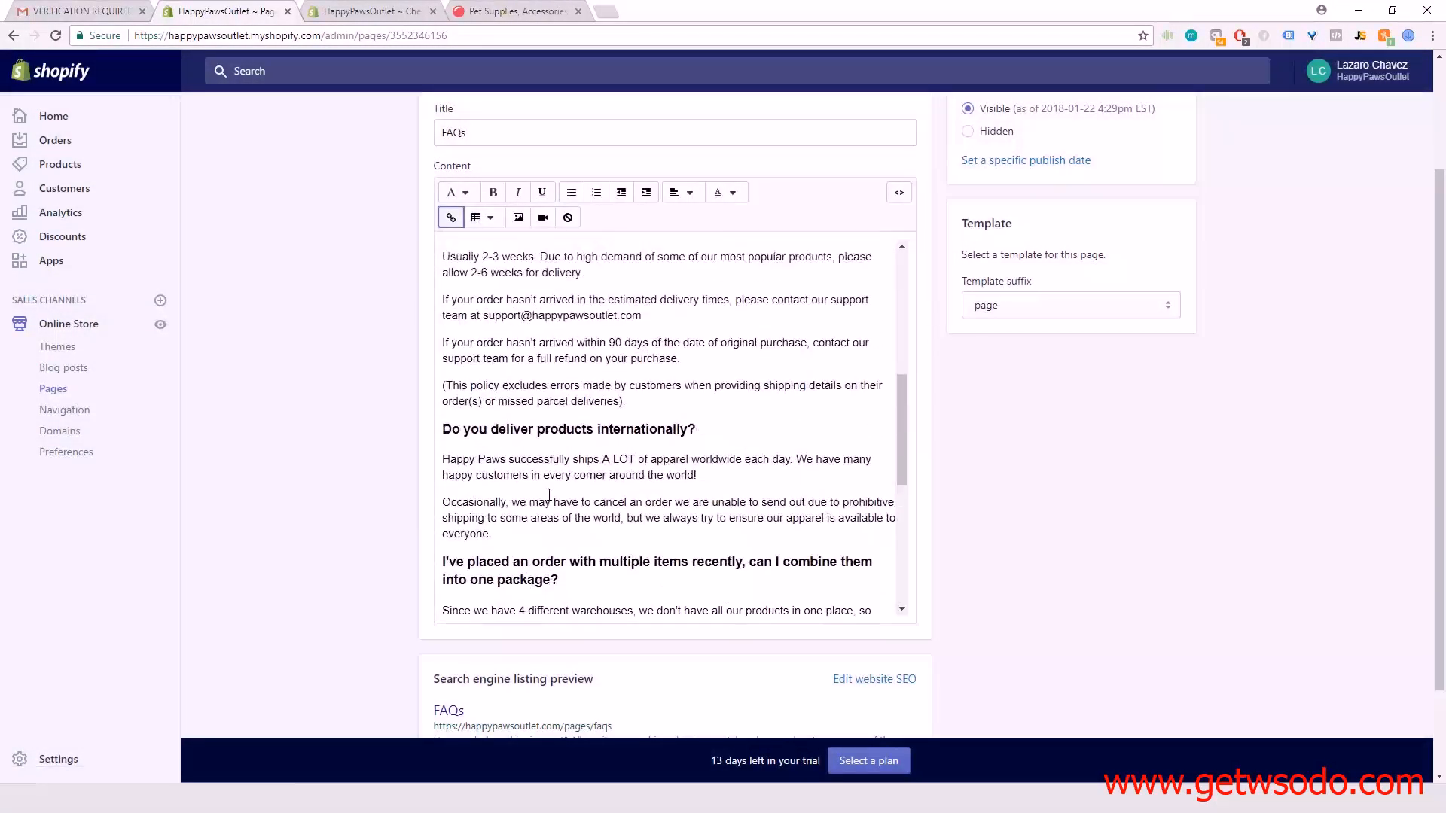
{"action": "scroll", "coordinate": [549, 495], "scroll_direction": "up", "scroll_amount": 5}
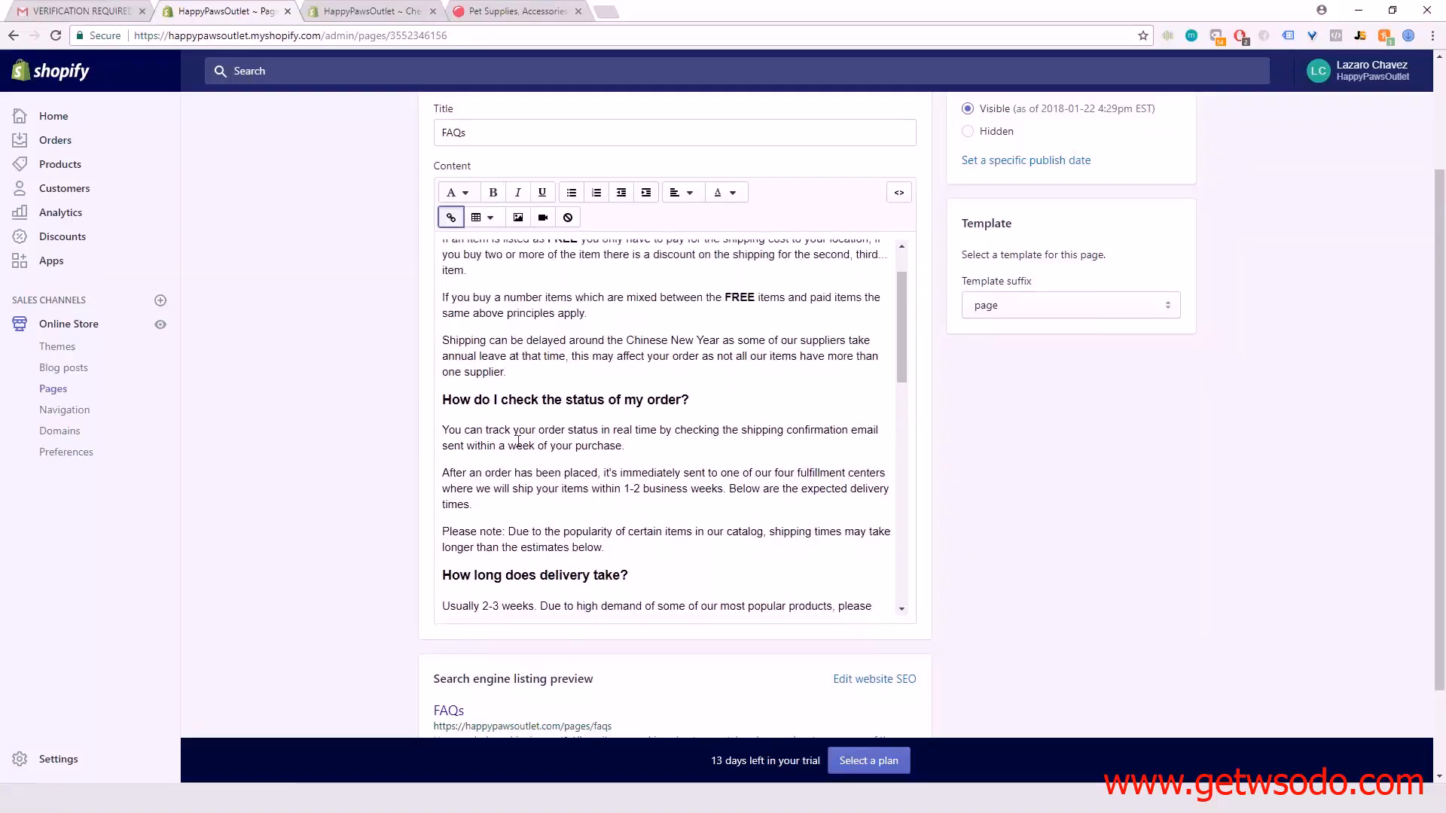
{"action": "scroll", "coordinate": [518, 441], "scroll_direction": "up", "scroll_amount": 5}
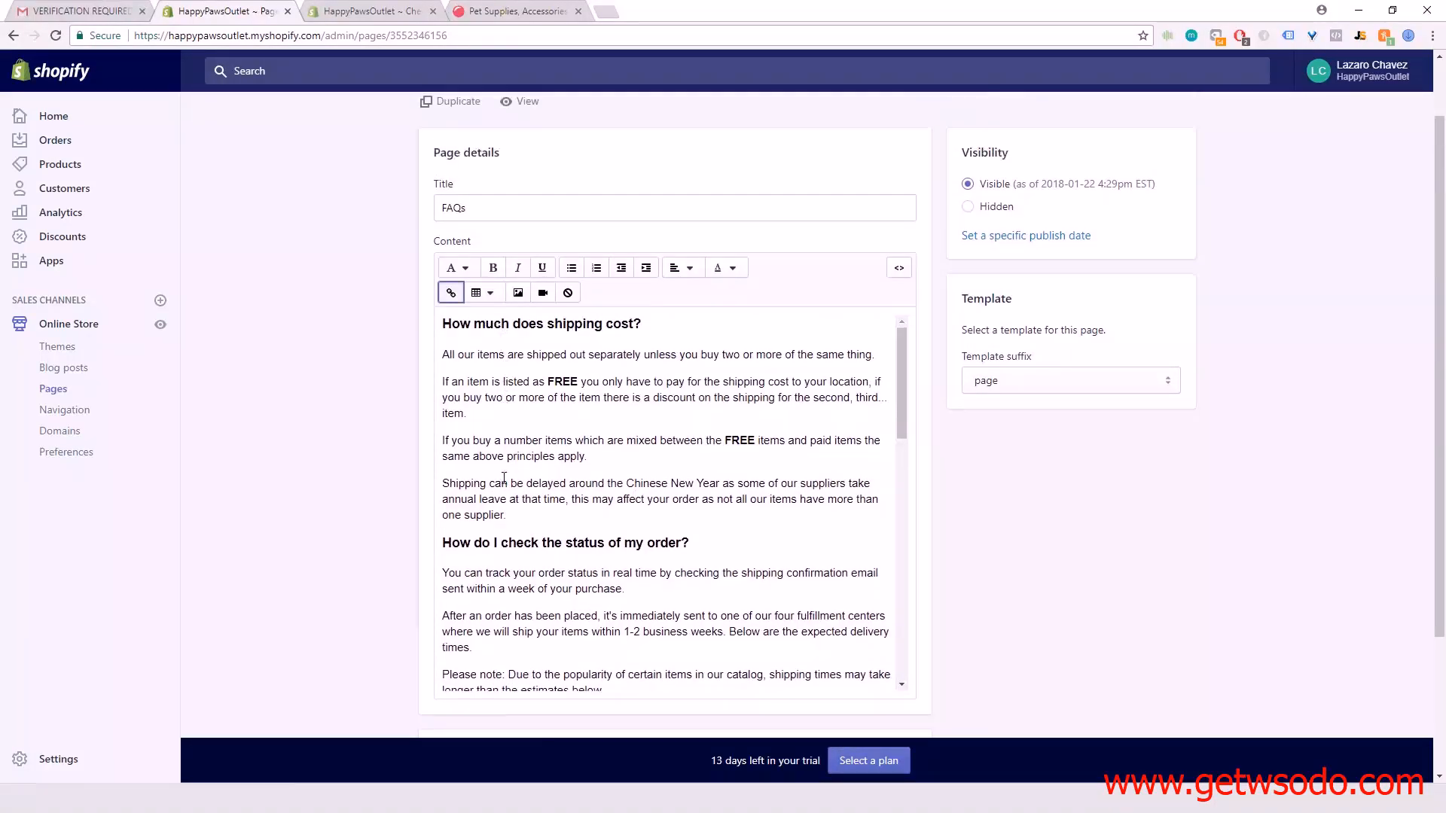
{"action": "scroll", "coordinate": [565, 493], "scroll_direction": "down", "scroll_amount": 1}
{"action": "scroll", "coordinate": [512, 533], "scroll_direction": "down", "scroll_amount": 2}
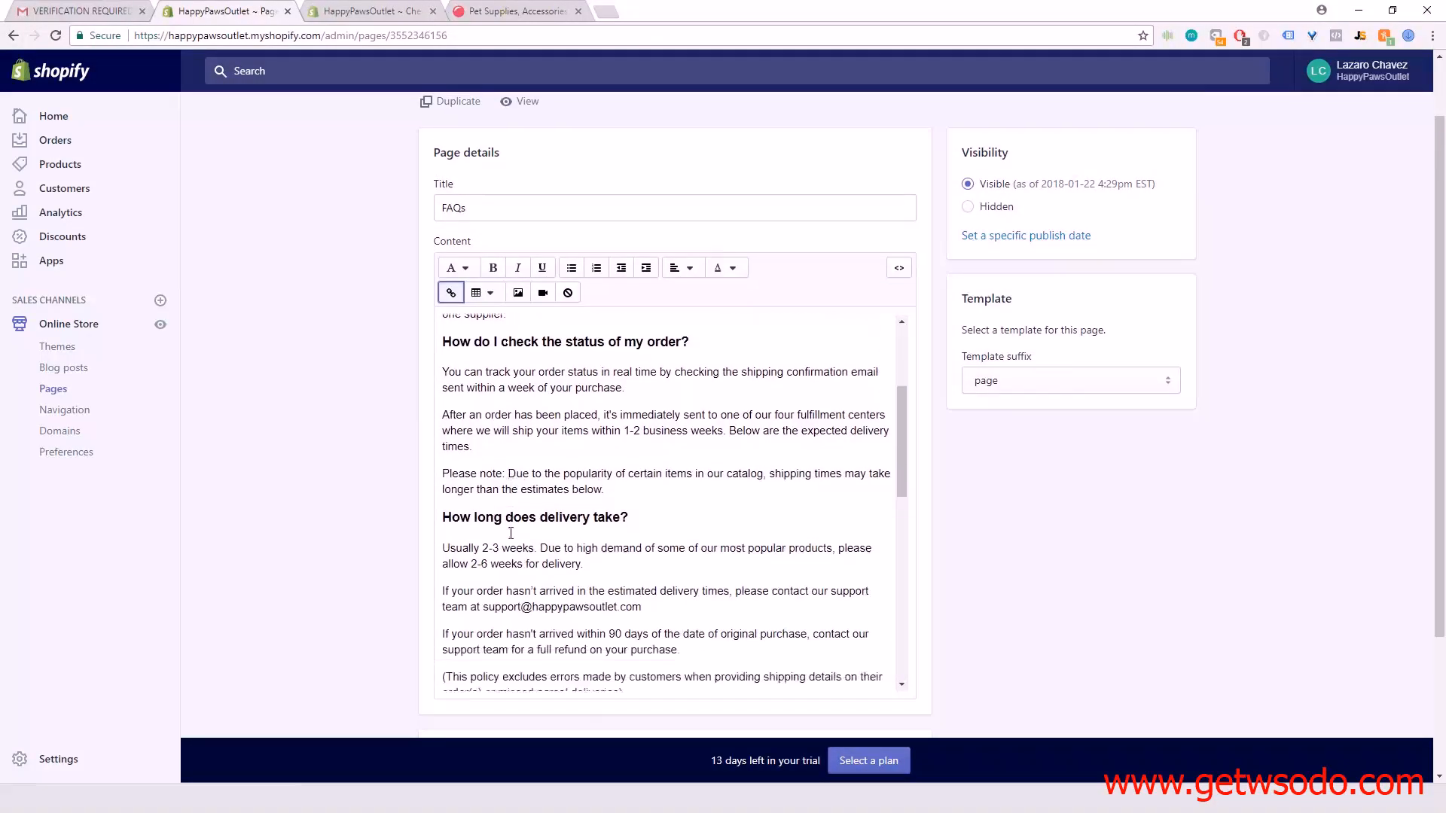
{"action": "scroll", "coordinate": [510, 533], "scroll_direction": "down", "scroll_amount": 1}
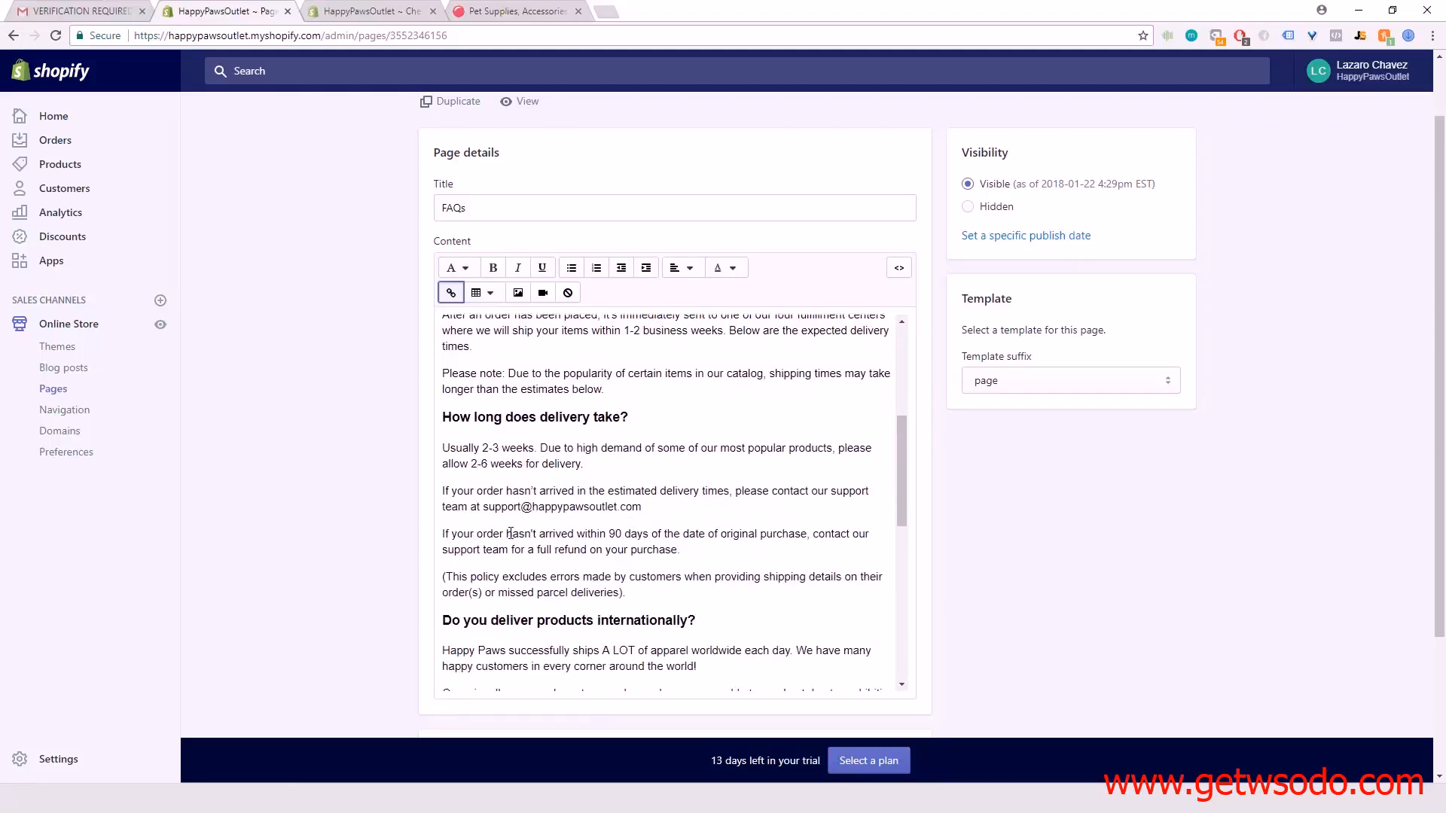
{"action": "scroll", "coordinate": [510, 533], "scroll_direction": "up", "scroll_amount": 5}
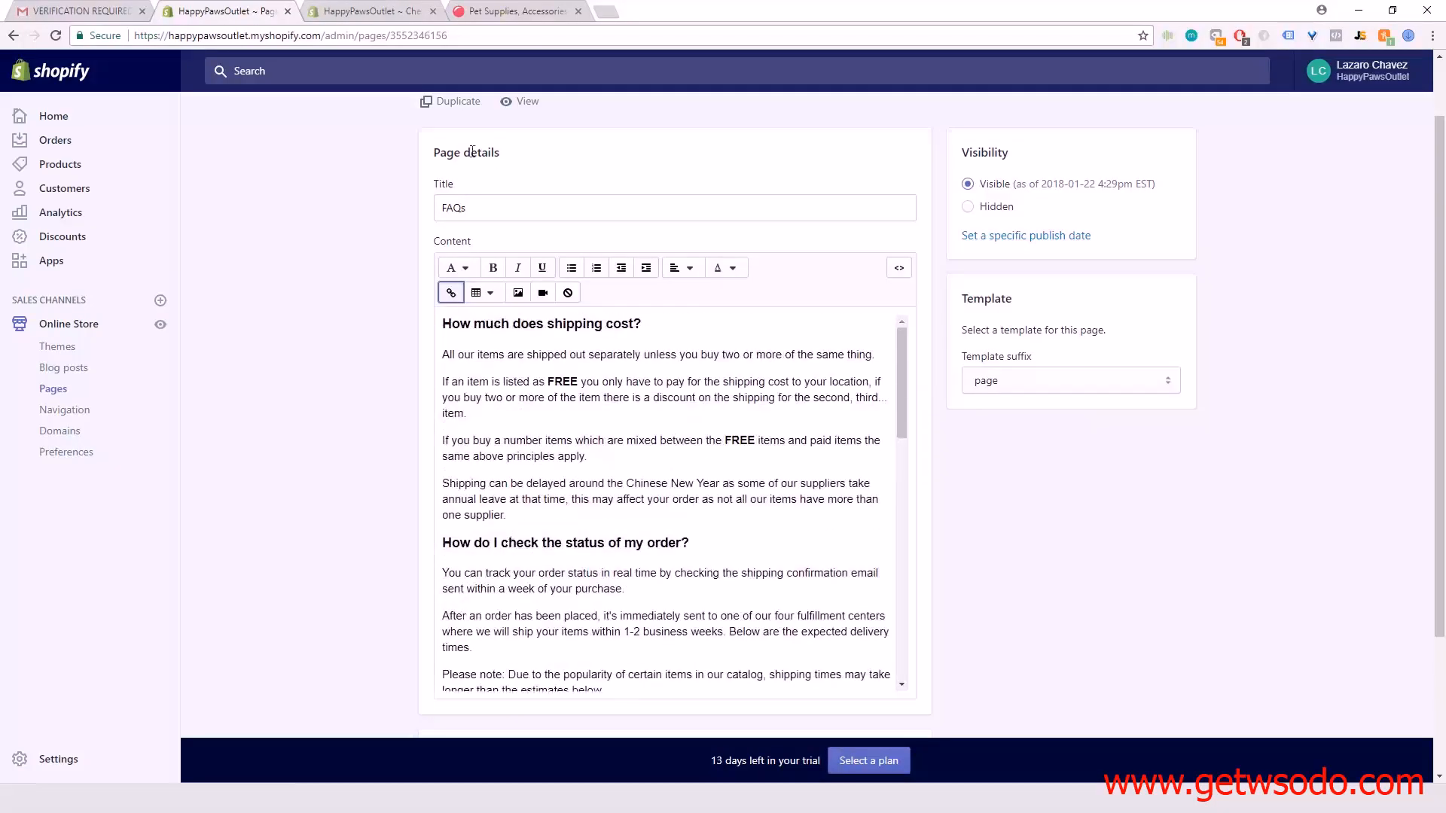
{"action": "scroll", "coordinate": [313, 249], "scroll_direction": "up", "scroll_amount": 1}
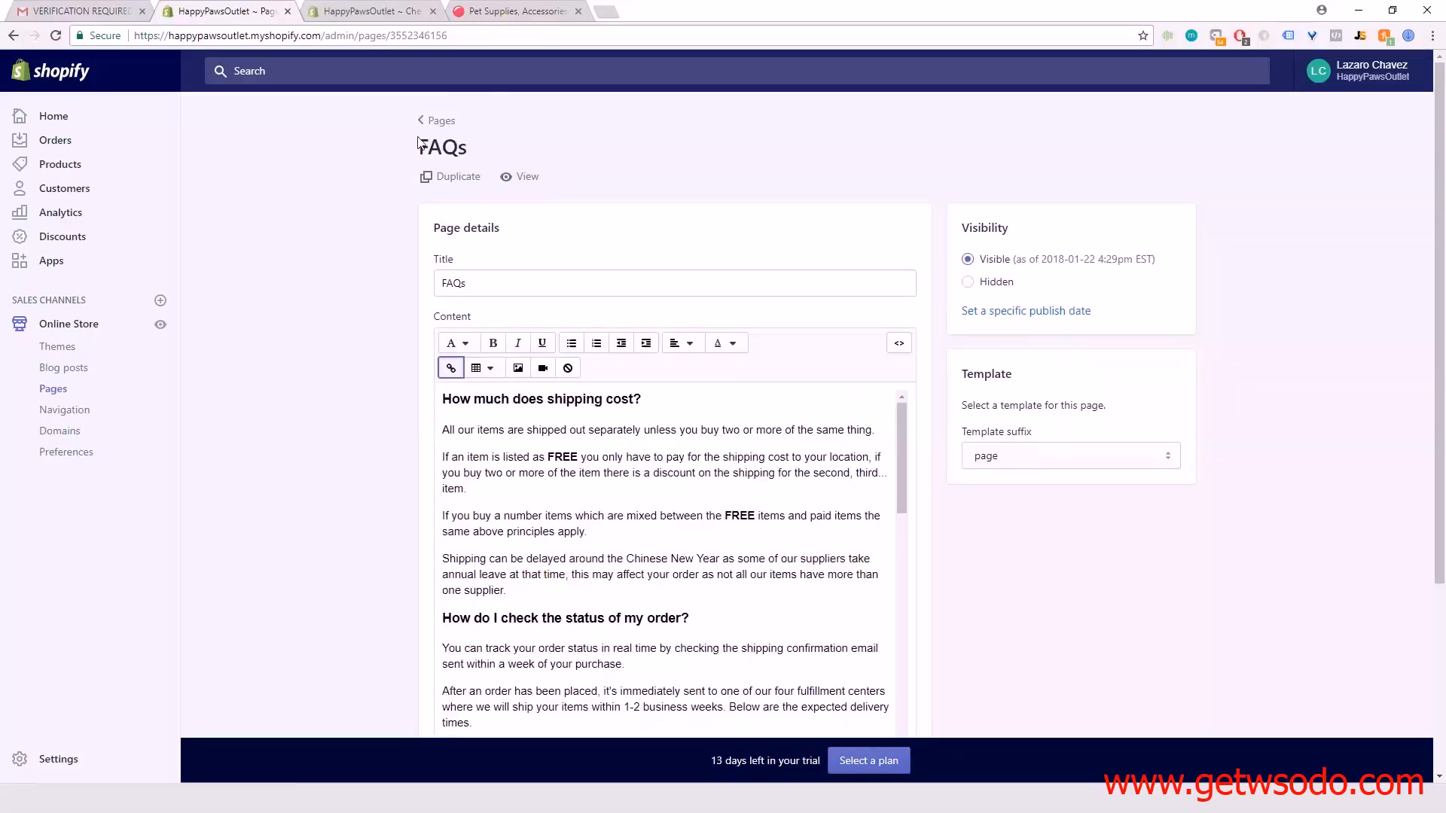
Start a new navigation menu for the online store and title it "Main Menu".
{"action": "left_click", "coordinate": [78, 414]}
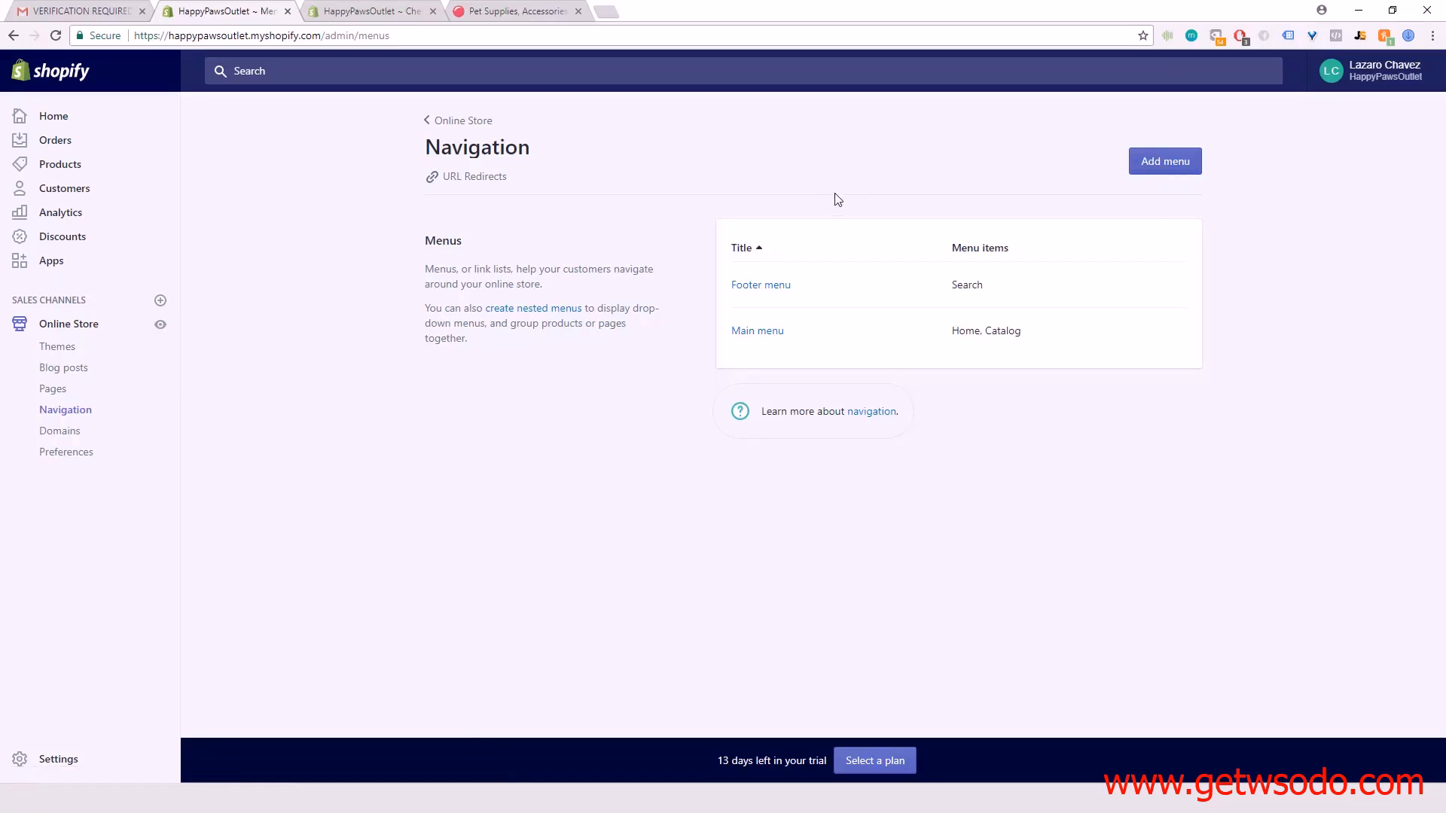
{"action": "left_click", "coordinate": [1179, 167]}
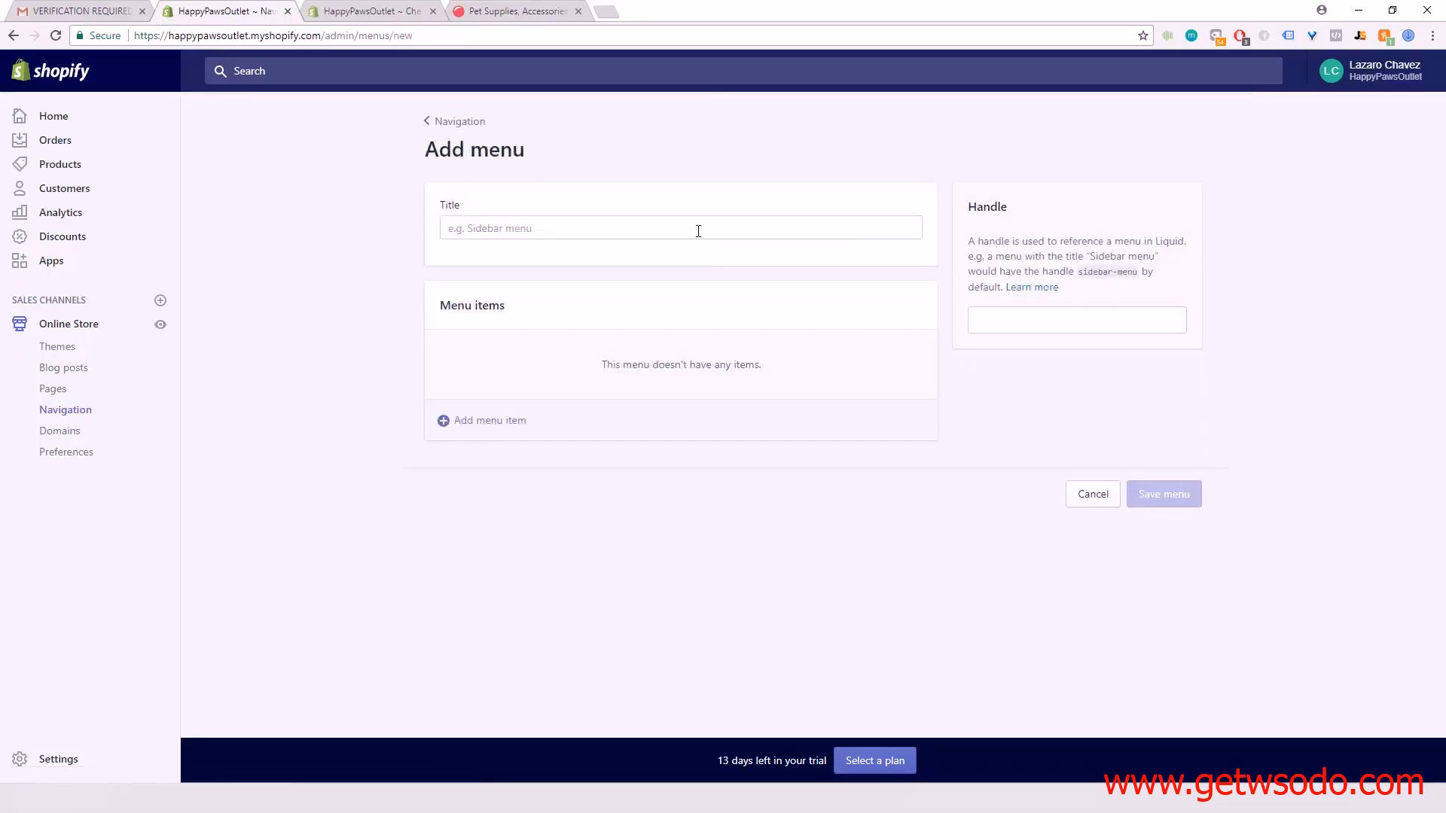
{"action": "left_click", "coordinate": [698, 231]}
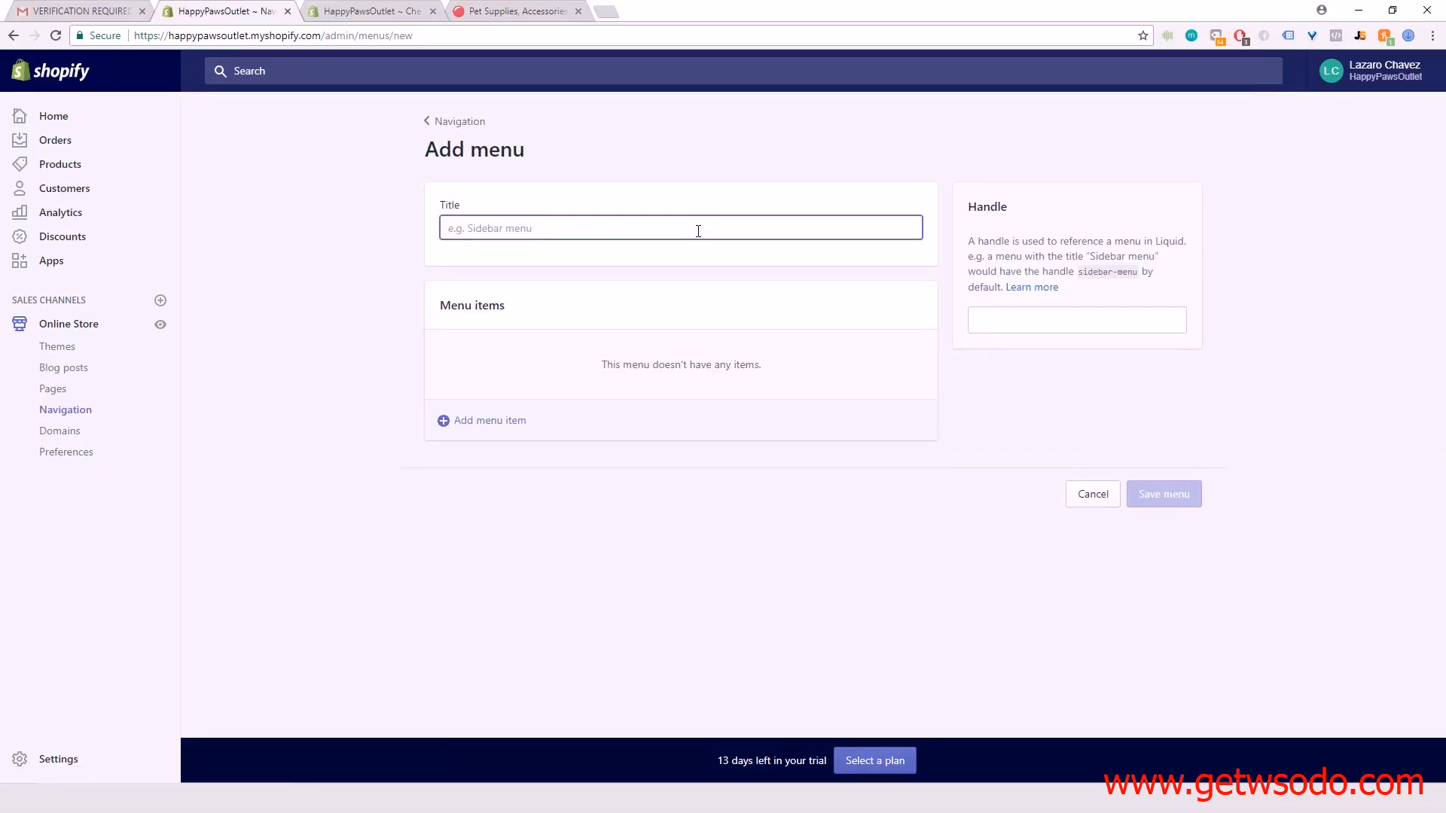
{"action": "type", "text": "Main Menu"}
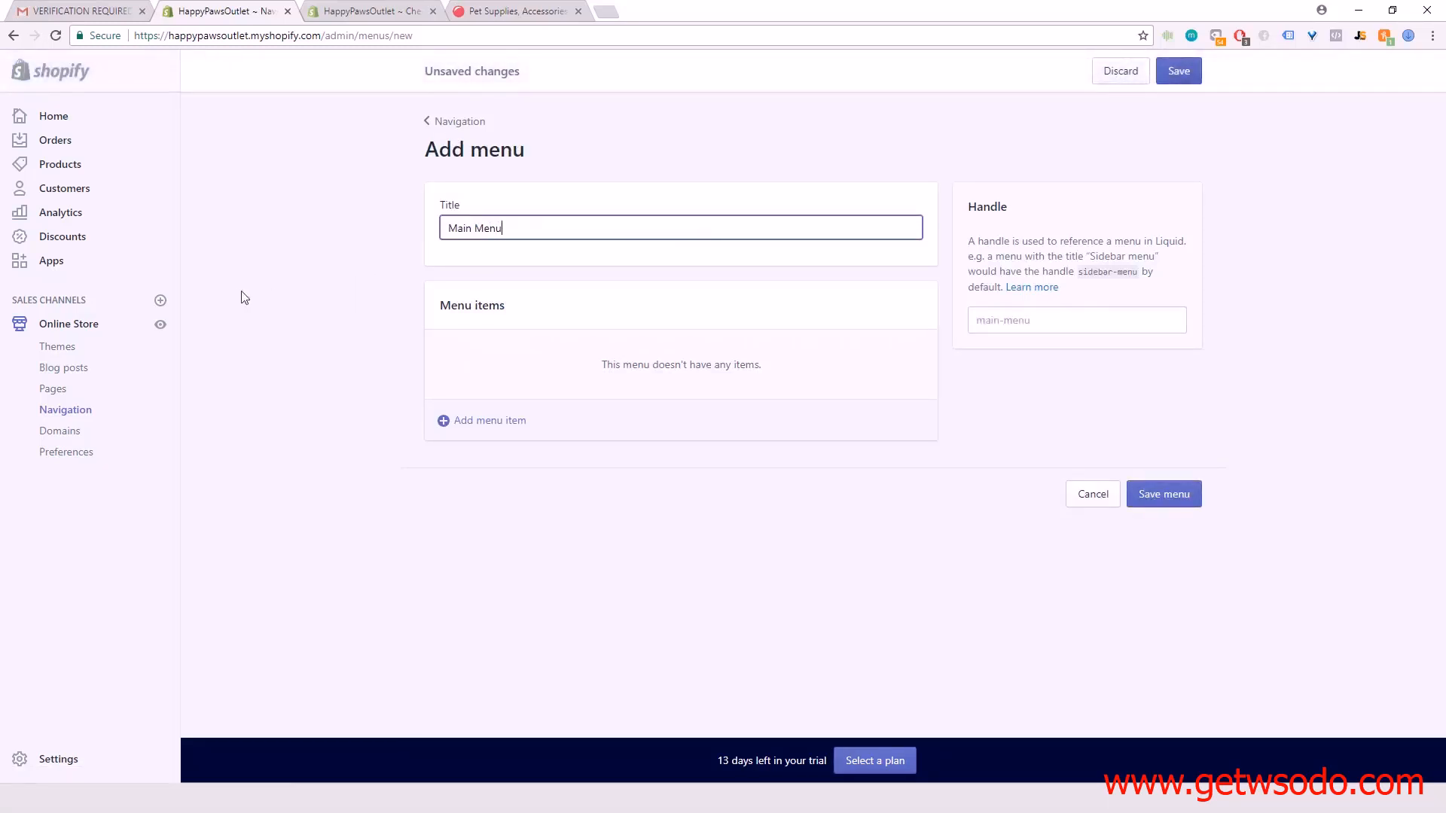
{"action": "left_click", "coordinate": [294, 249]}
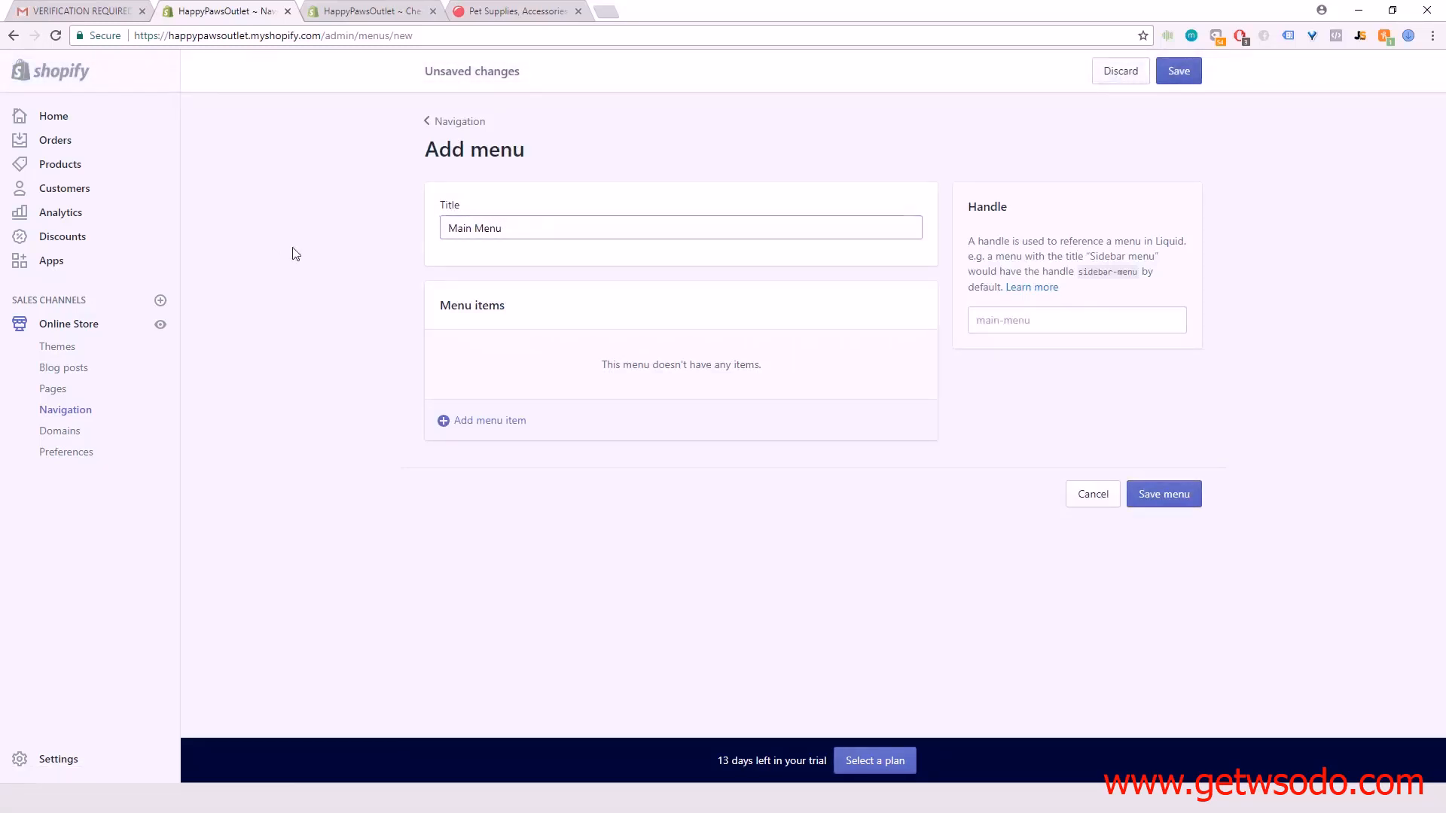
Add a menu item named "About Us" that links to the About Us page.
{"action": "left_click", "coordinate": [476, 421]}
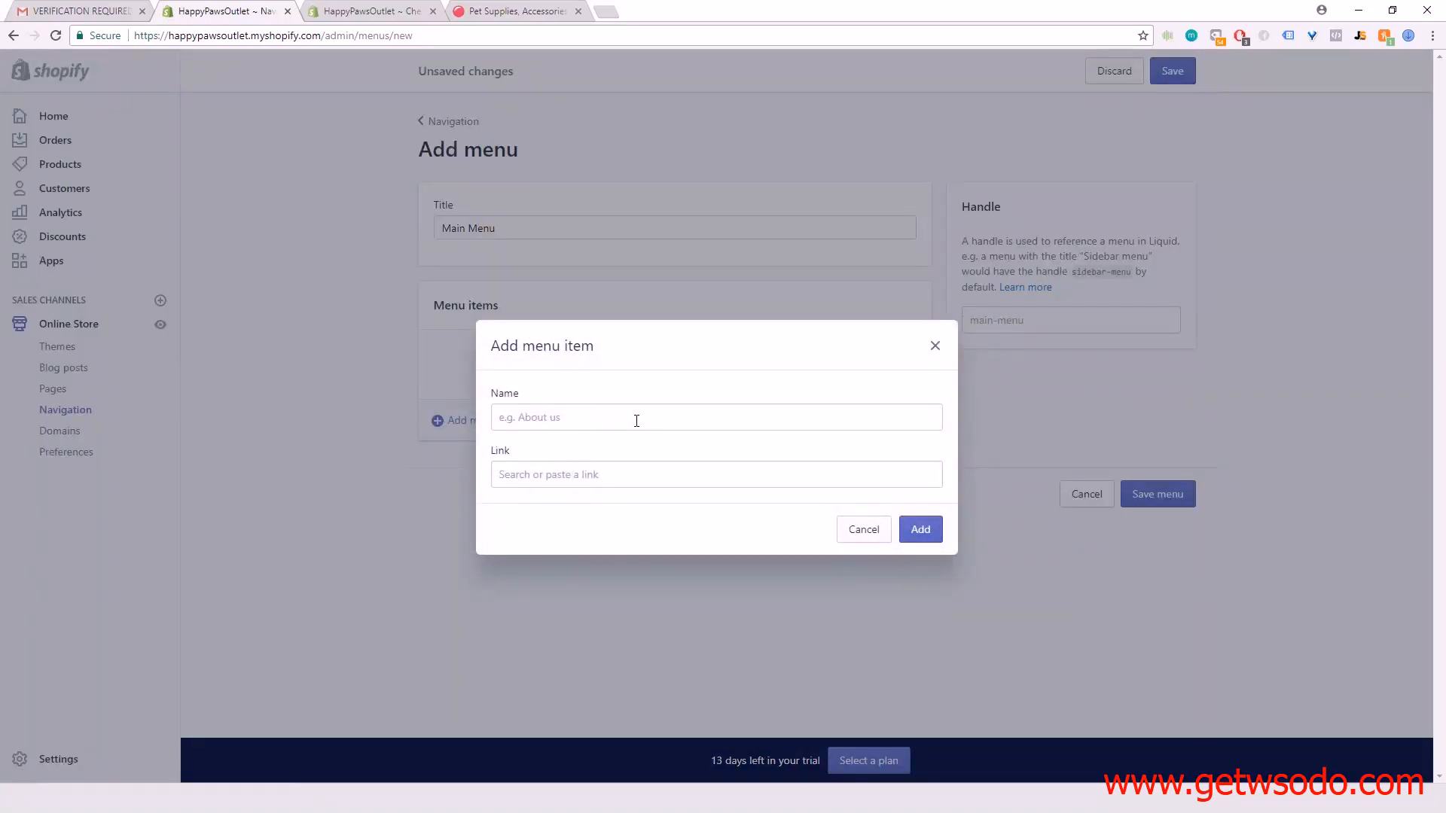
{"action": "left_click", "coordinate": [636, 420]}
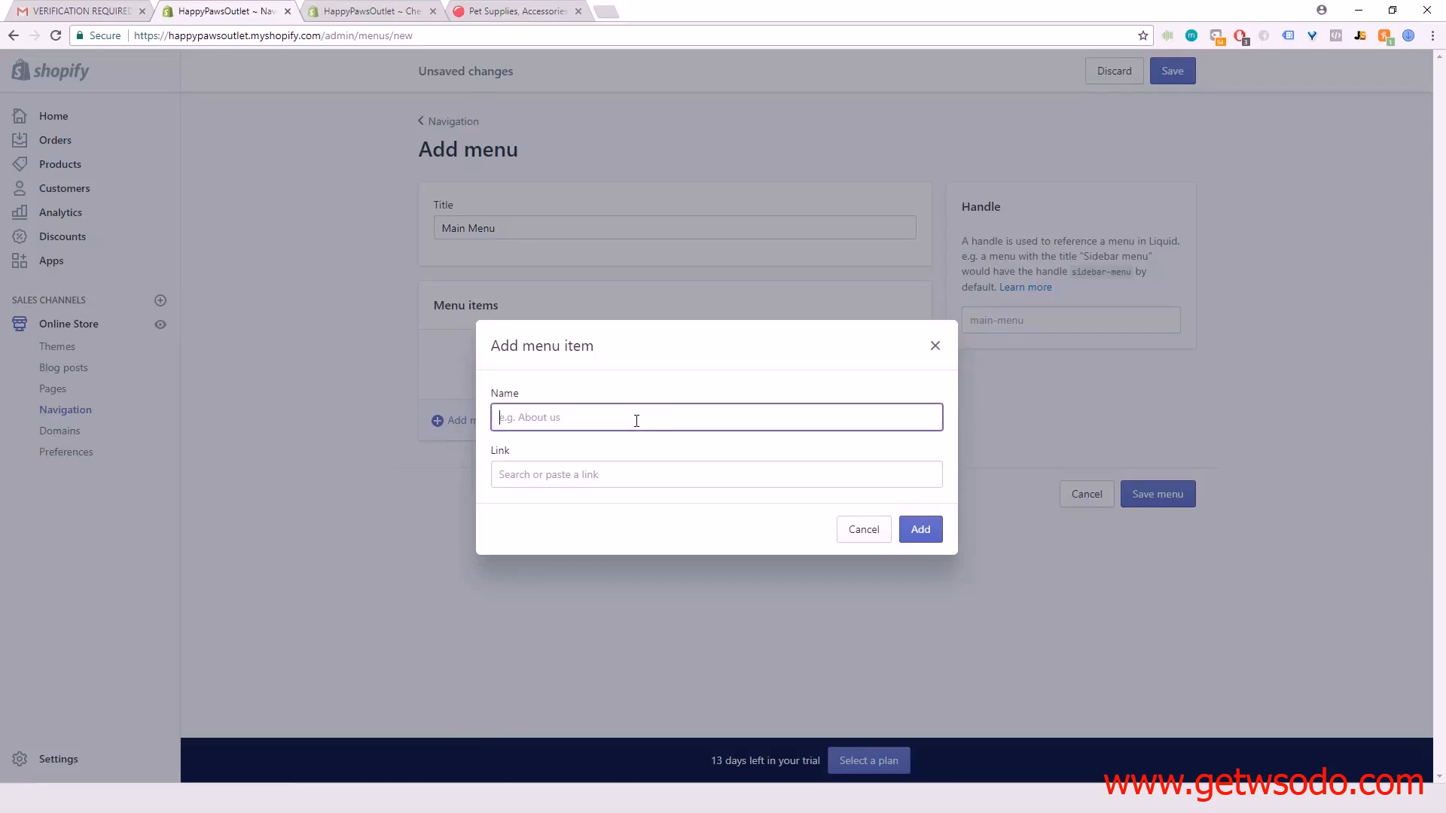
{"action": "type", "text": "About Us"}
{"action": "left_click", "coordinate": [635, 468]}
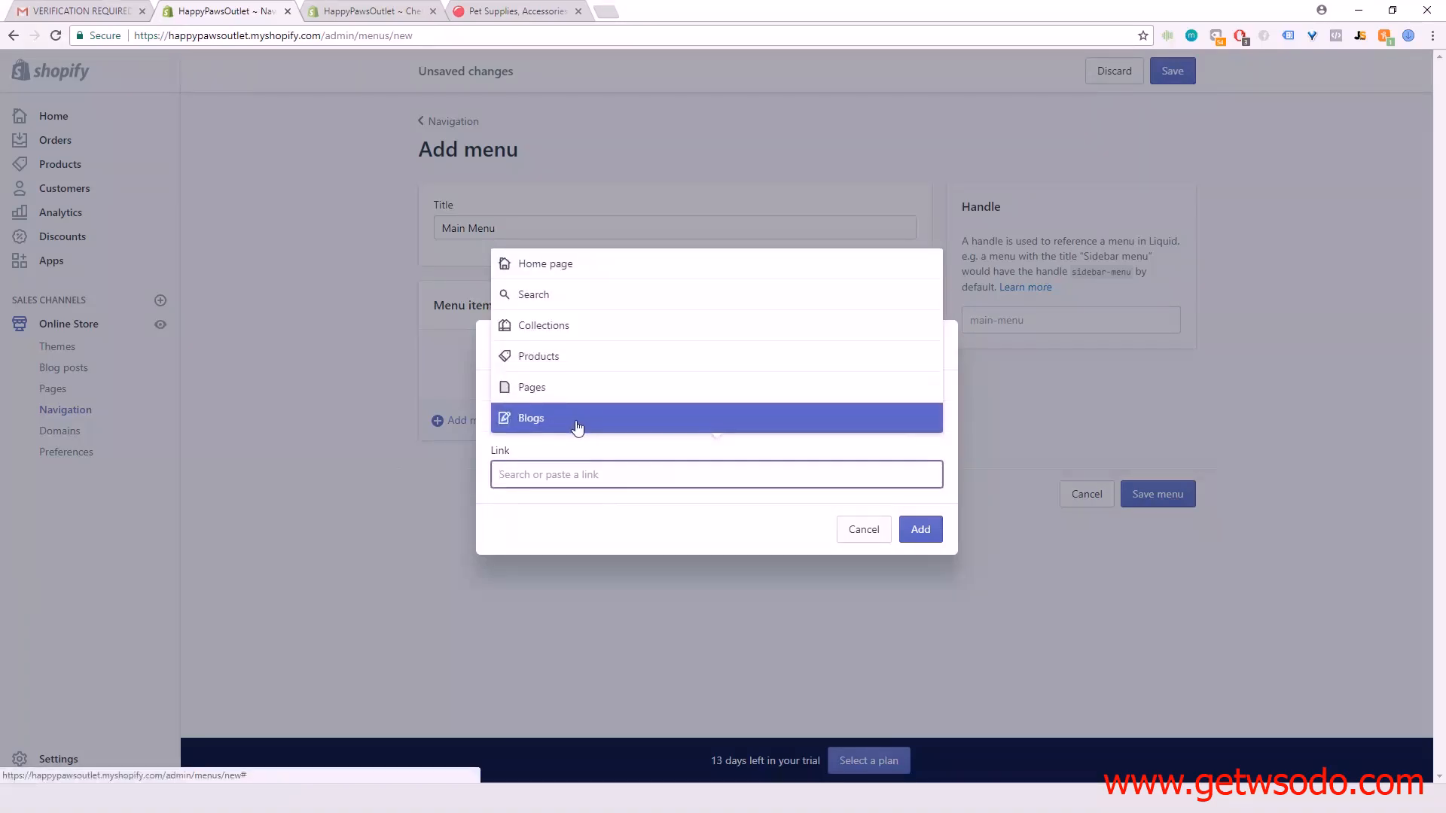
{"action": "left_click", "coordinate": [588, 399]}
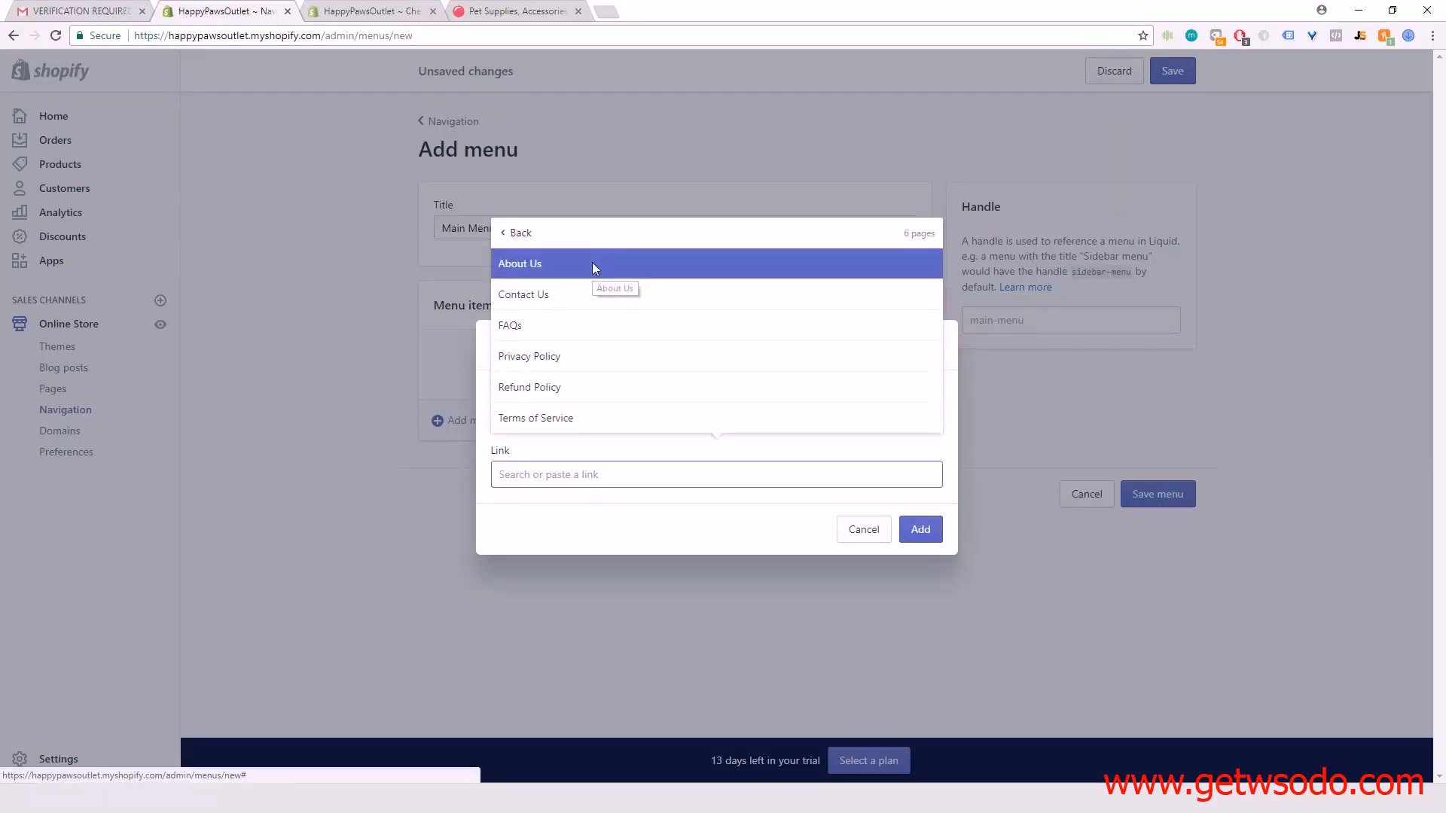
{"action": "left_click", "coordinate": [592, 264]}
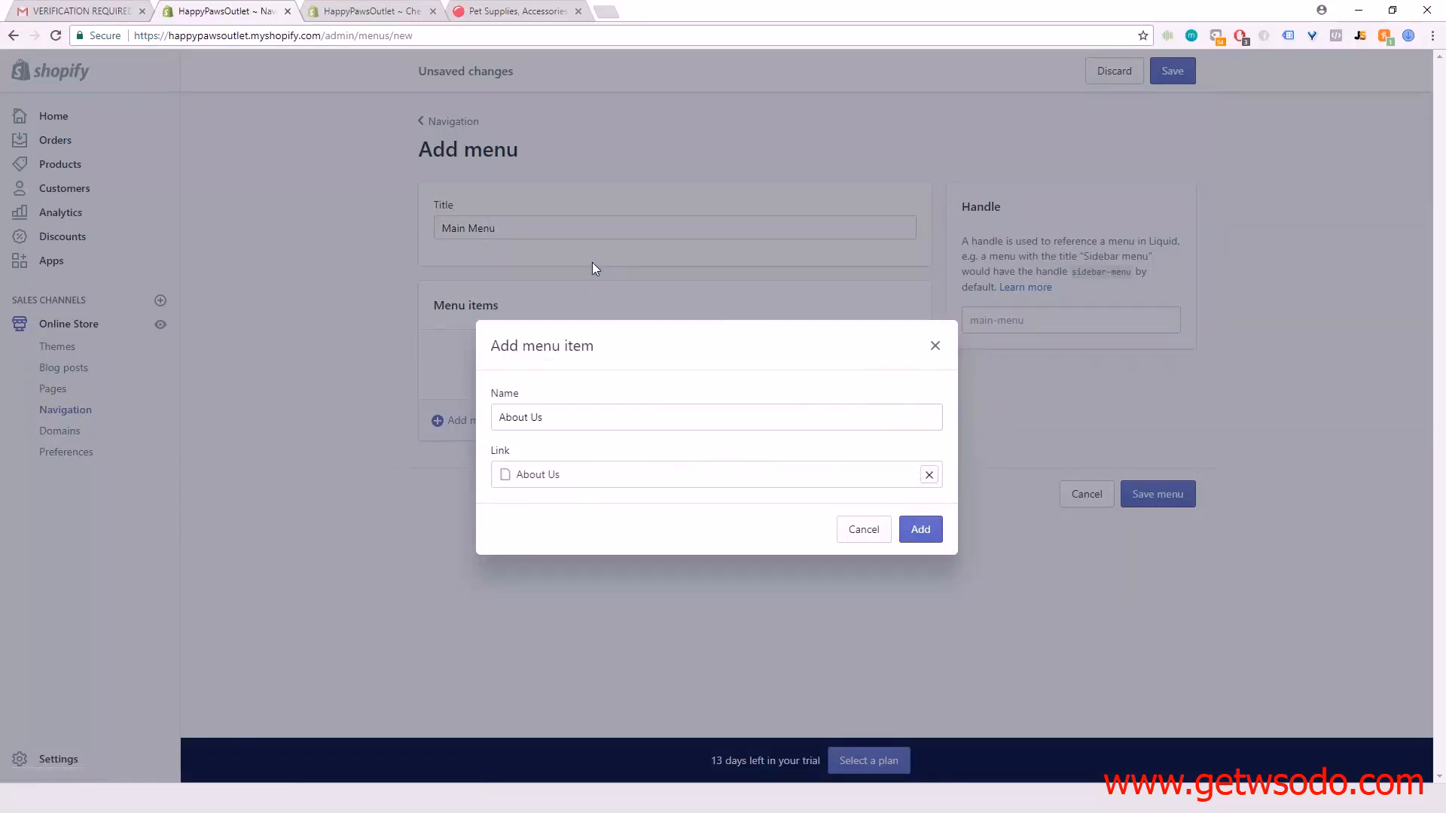
{"action": "left_click", "coordinate": [921, 532]}
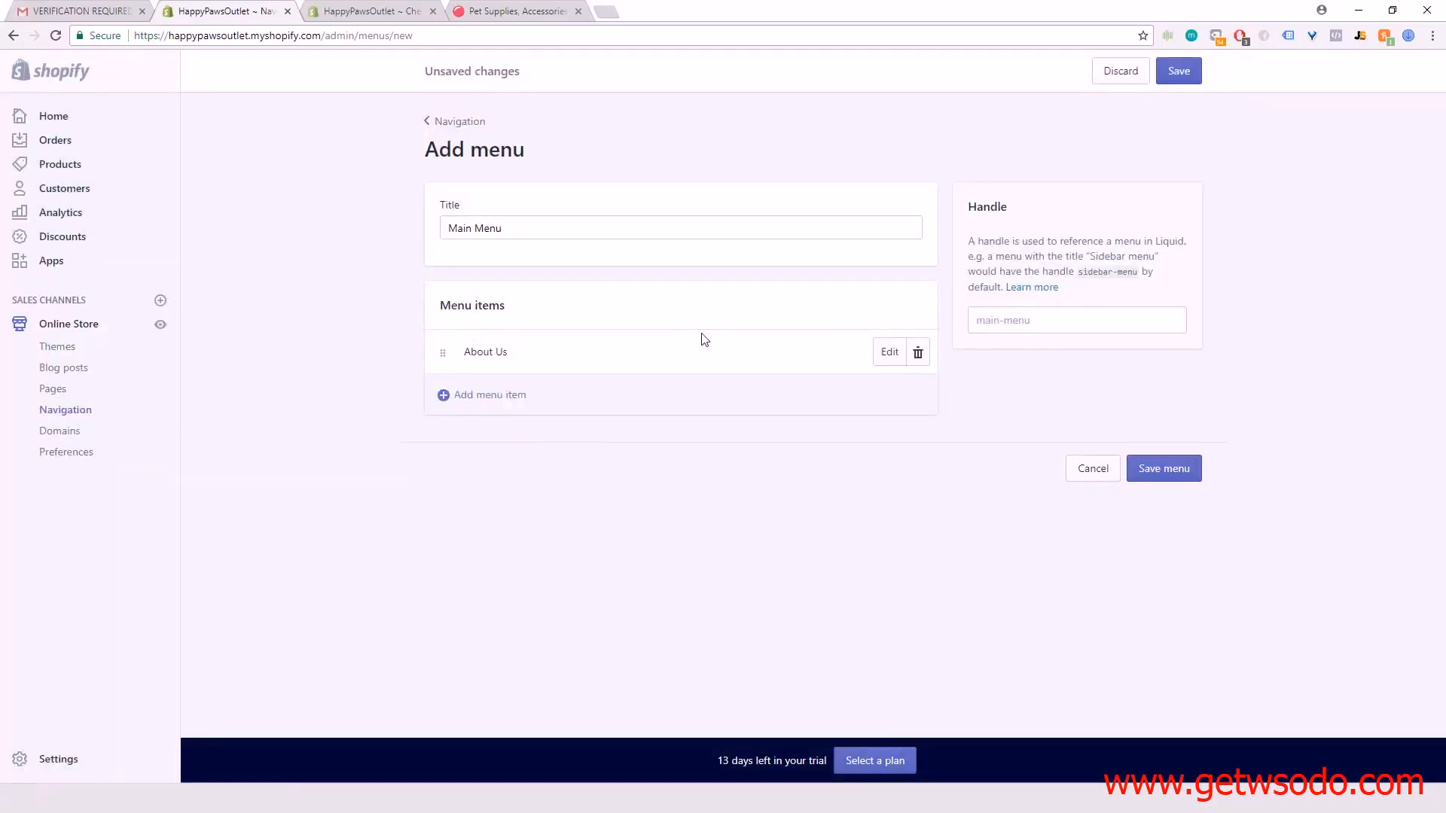
Add a menu item named "FAQs" linked to the FAQs page, and start another new menu item.
{"action": "left_click", "coordinate": [473, 396]}
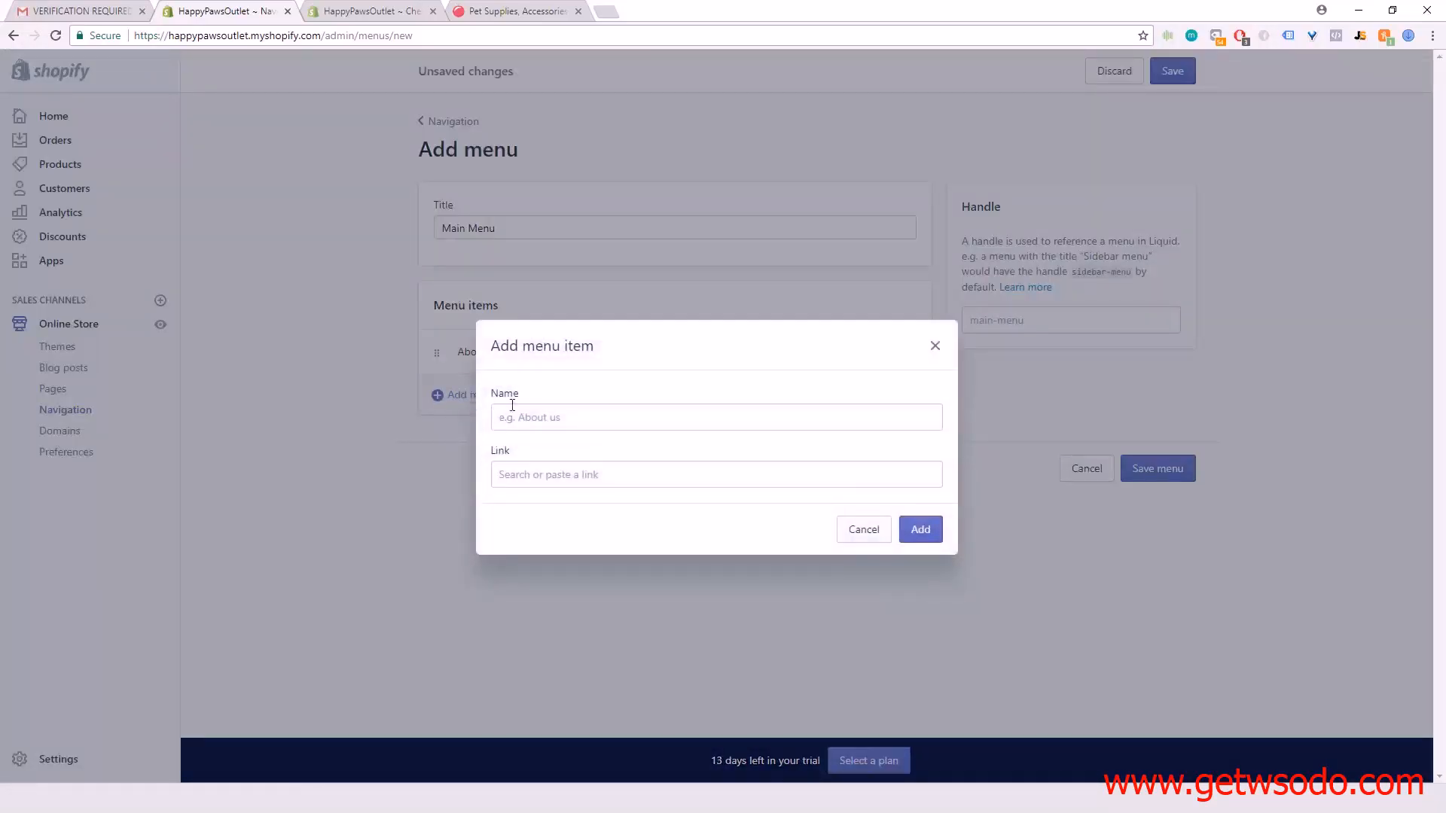
{"action": "left_click", "coordinate": [630, 424]}
{"action": "type", "text": "F"}
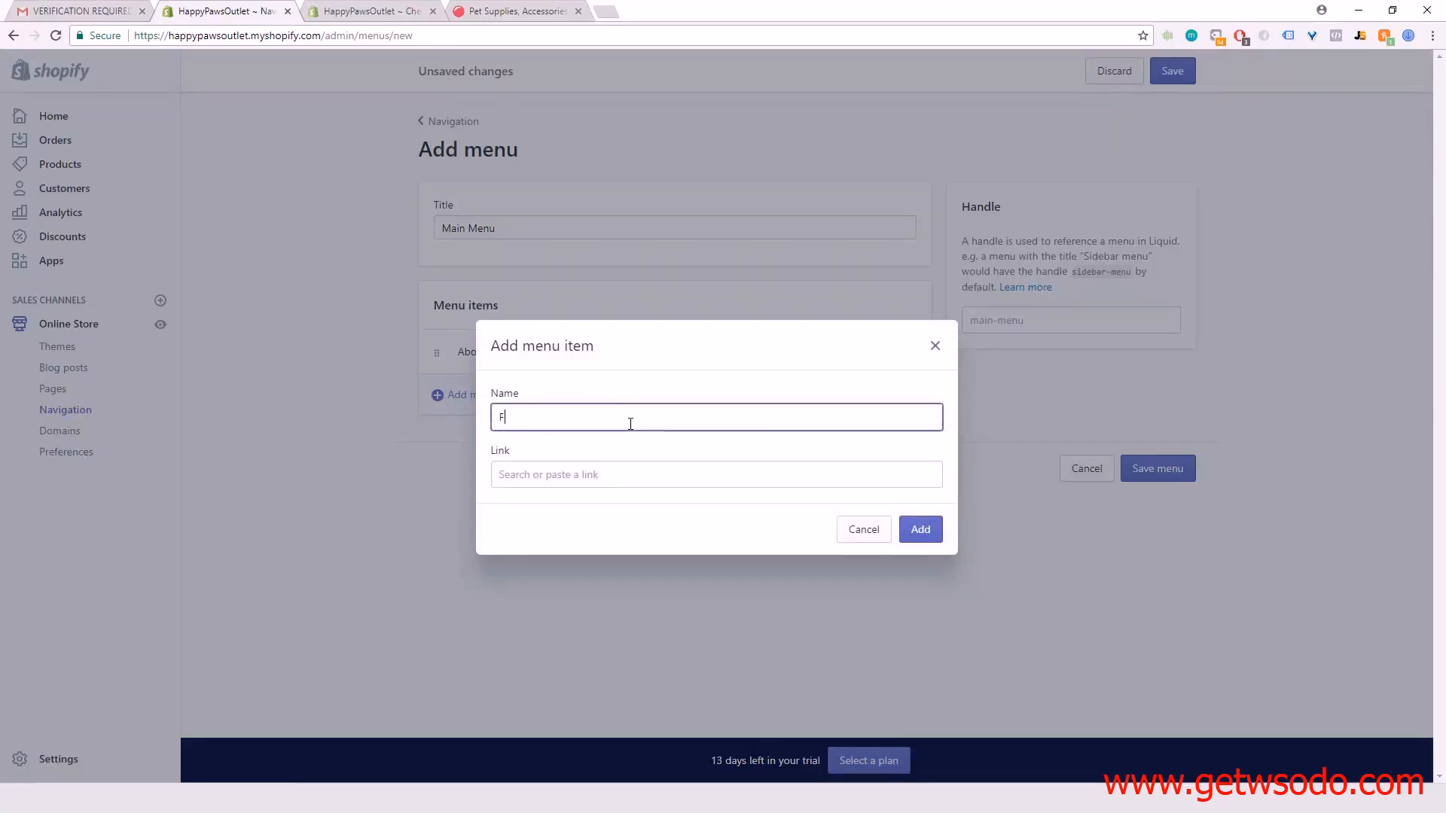
{"action": "type", "text": "a"}
{"action": "key", "text": "BackSpace"}
{"action": "type", "text": "AQs"}
{"action": "left_click", "coordinate": [717, 473]}
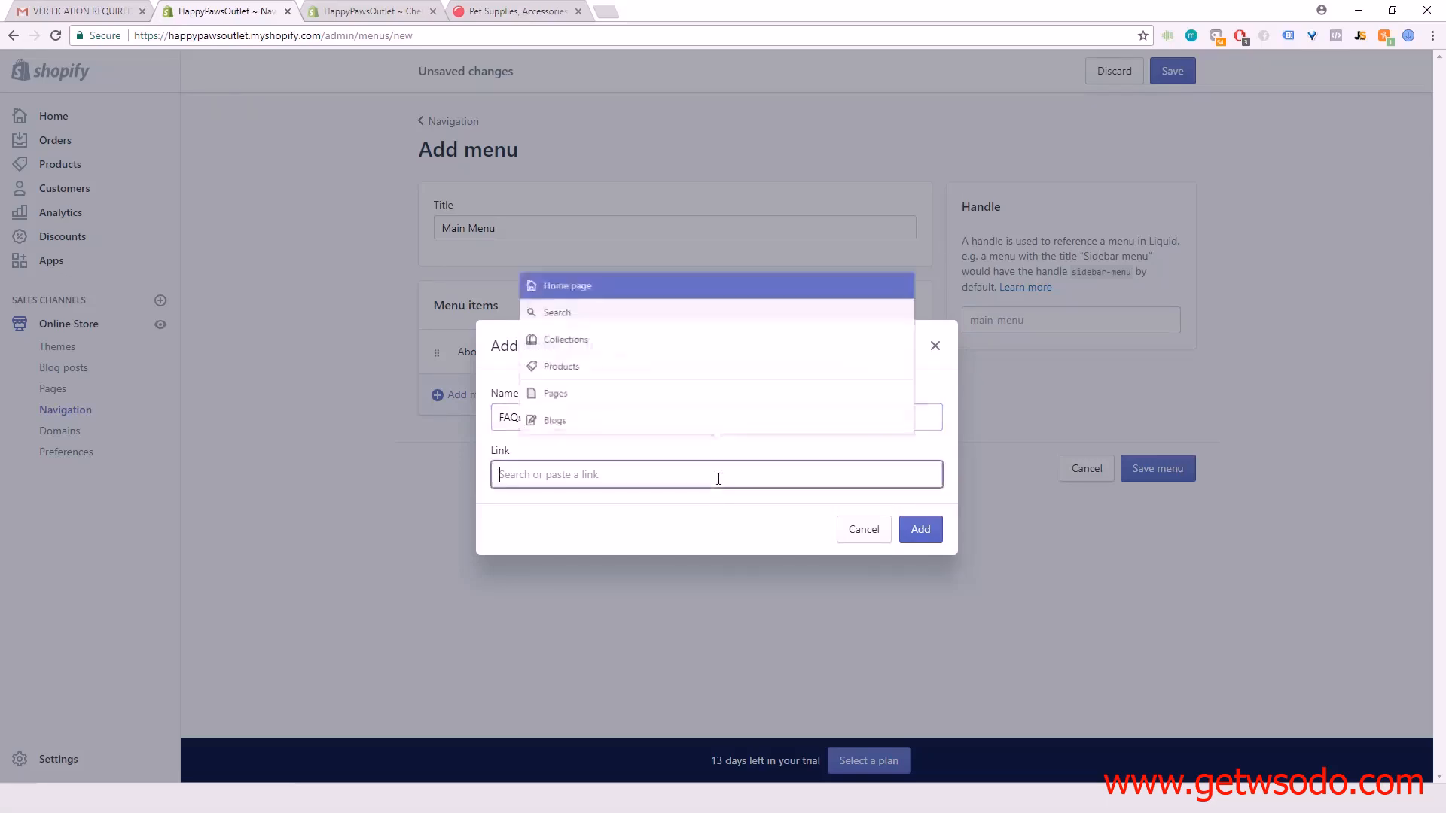
{"action": "left_click", "coordinate": [626, 394]}
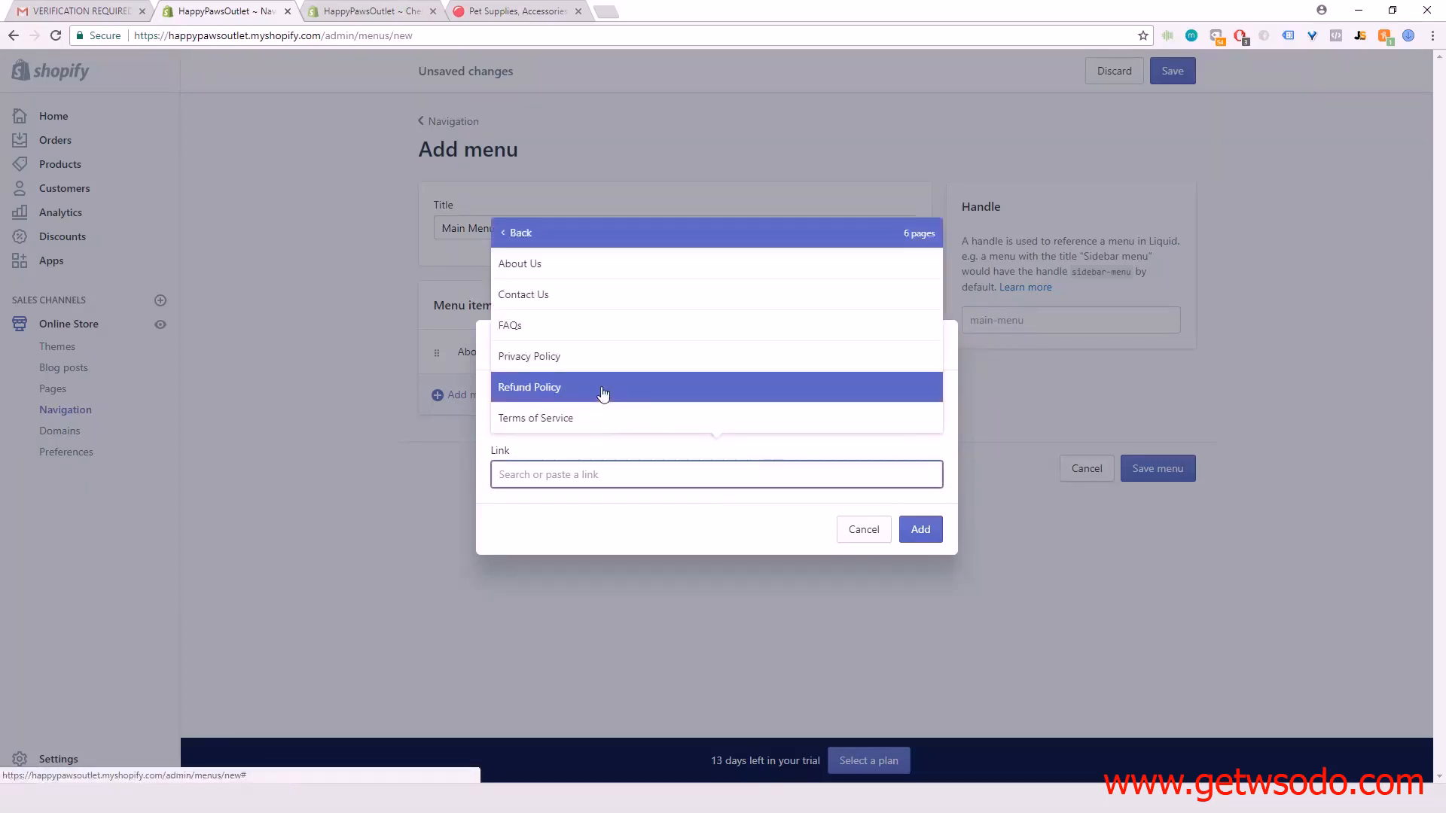
{"action": "left_click", "coordinate": [578, 326]}
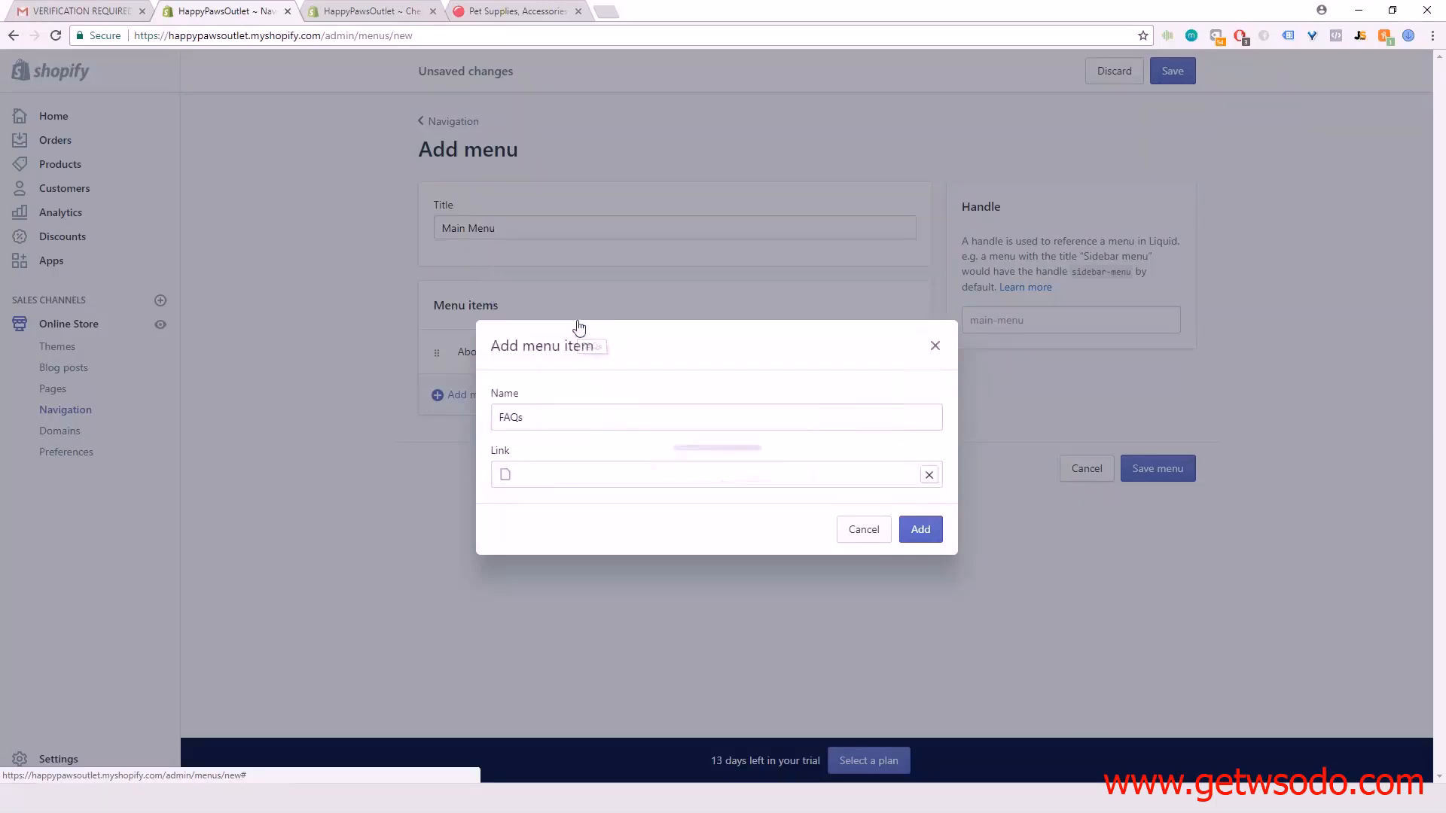
{"action": "left_click", "coordinate": [924, 528]}
{"action": "left_click", "coordinate": [484, 440]}
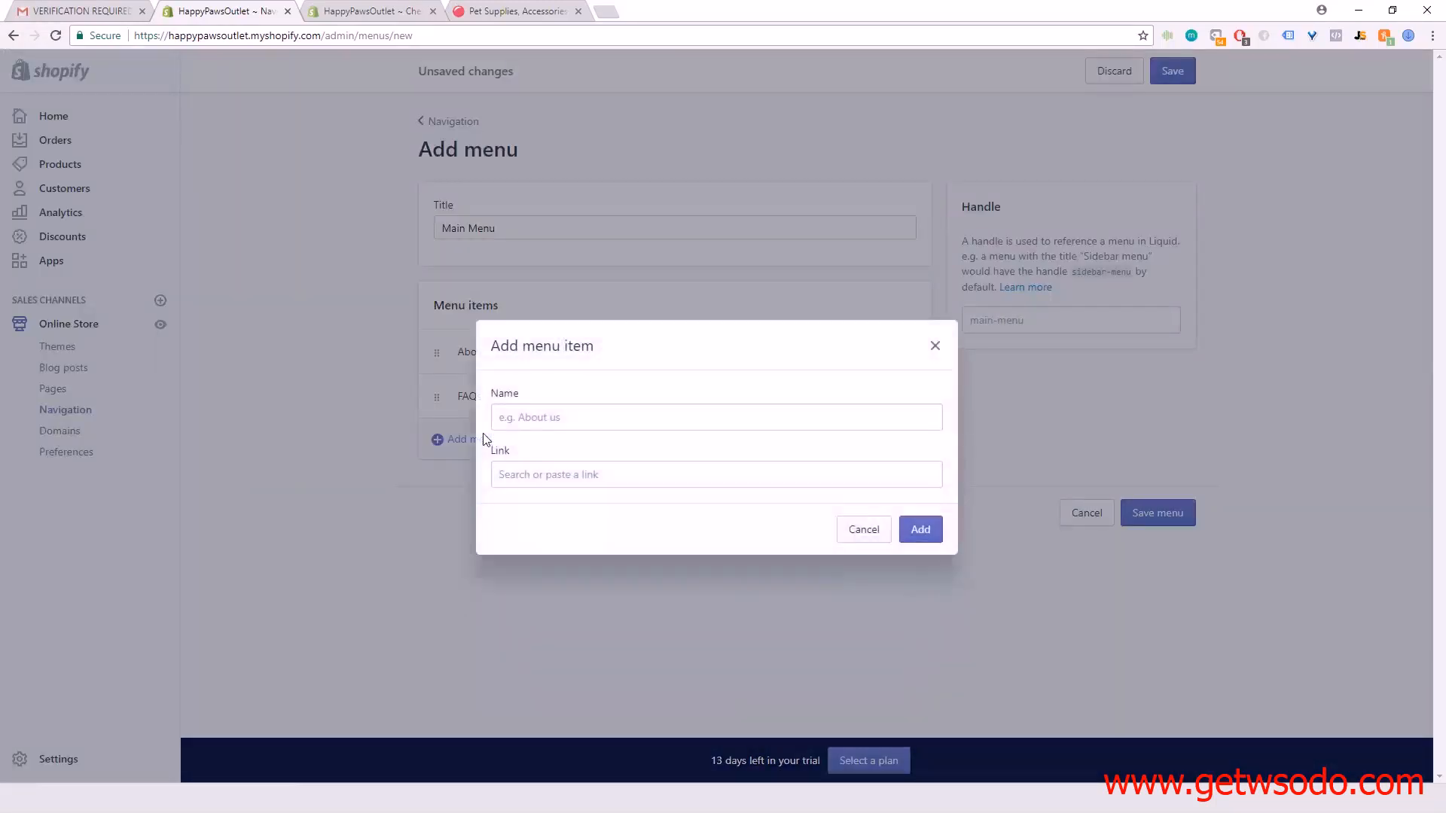
{"action": "left_click", "coordinate": [550, 415]}
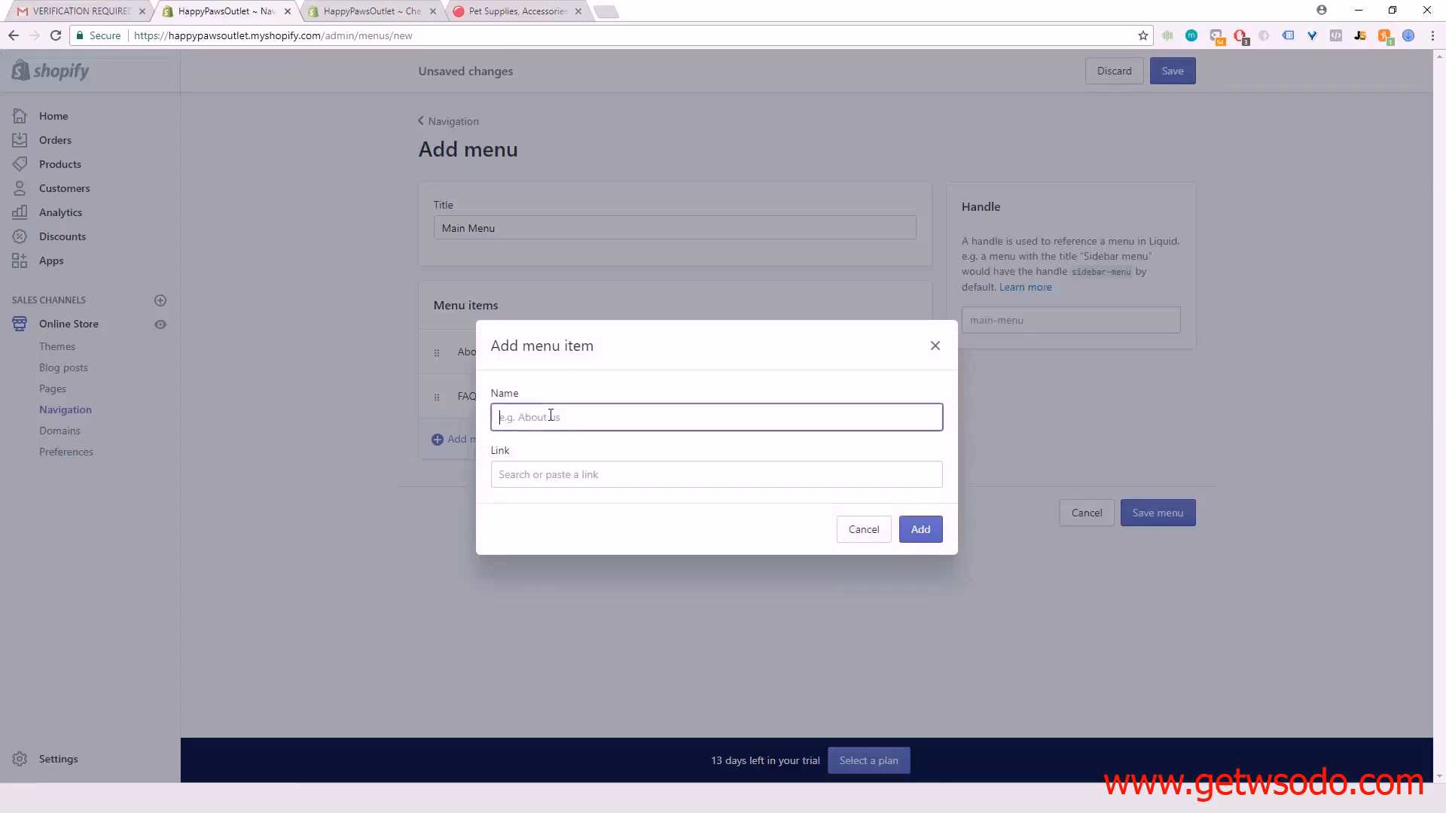
{"action": "type", "text": "Contact Us"}
{"action": "left_click", "coordinate": [595, 474]}
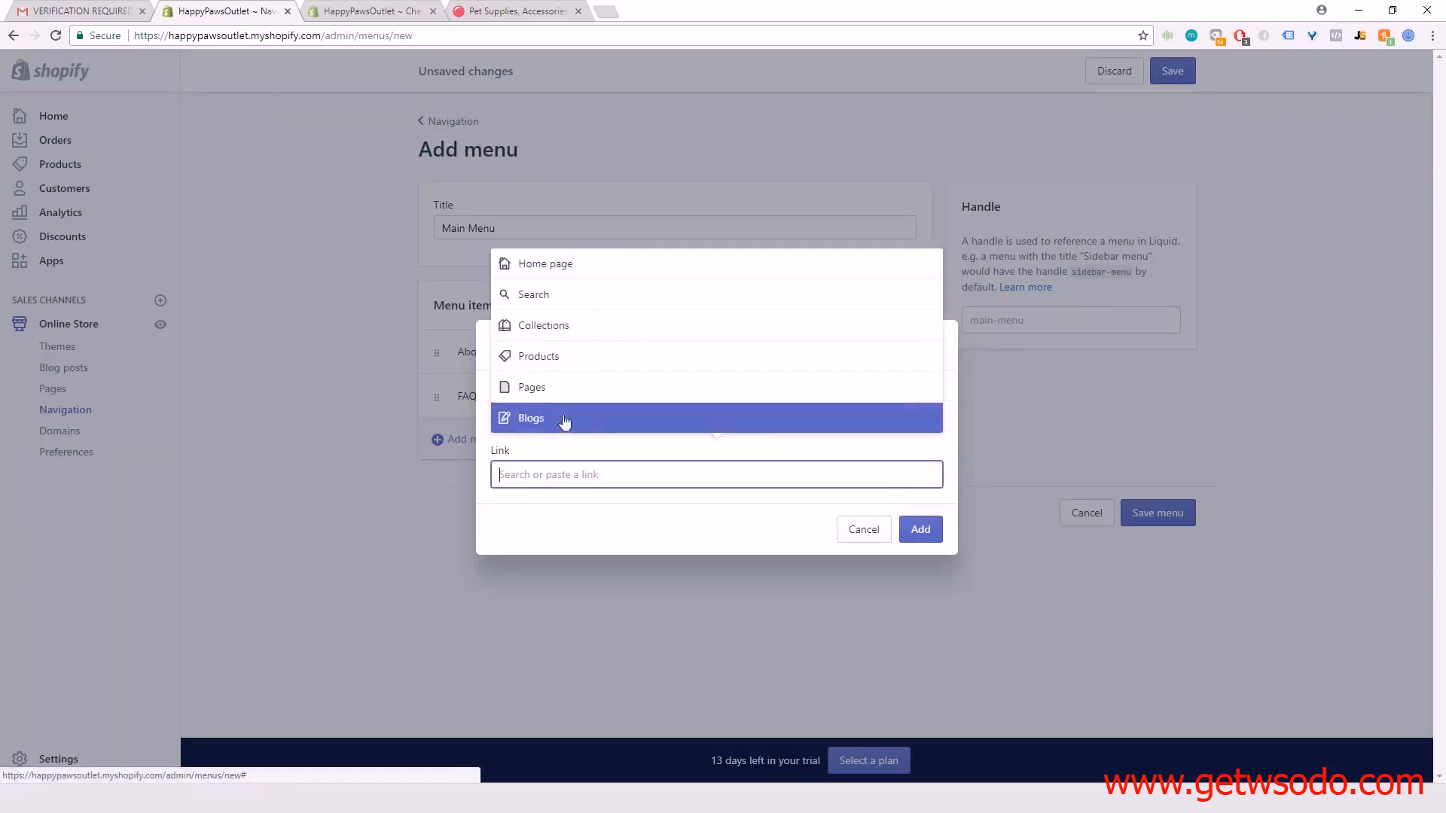
{"action": "left_click", "coordinate": [327, 386]}
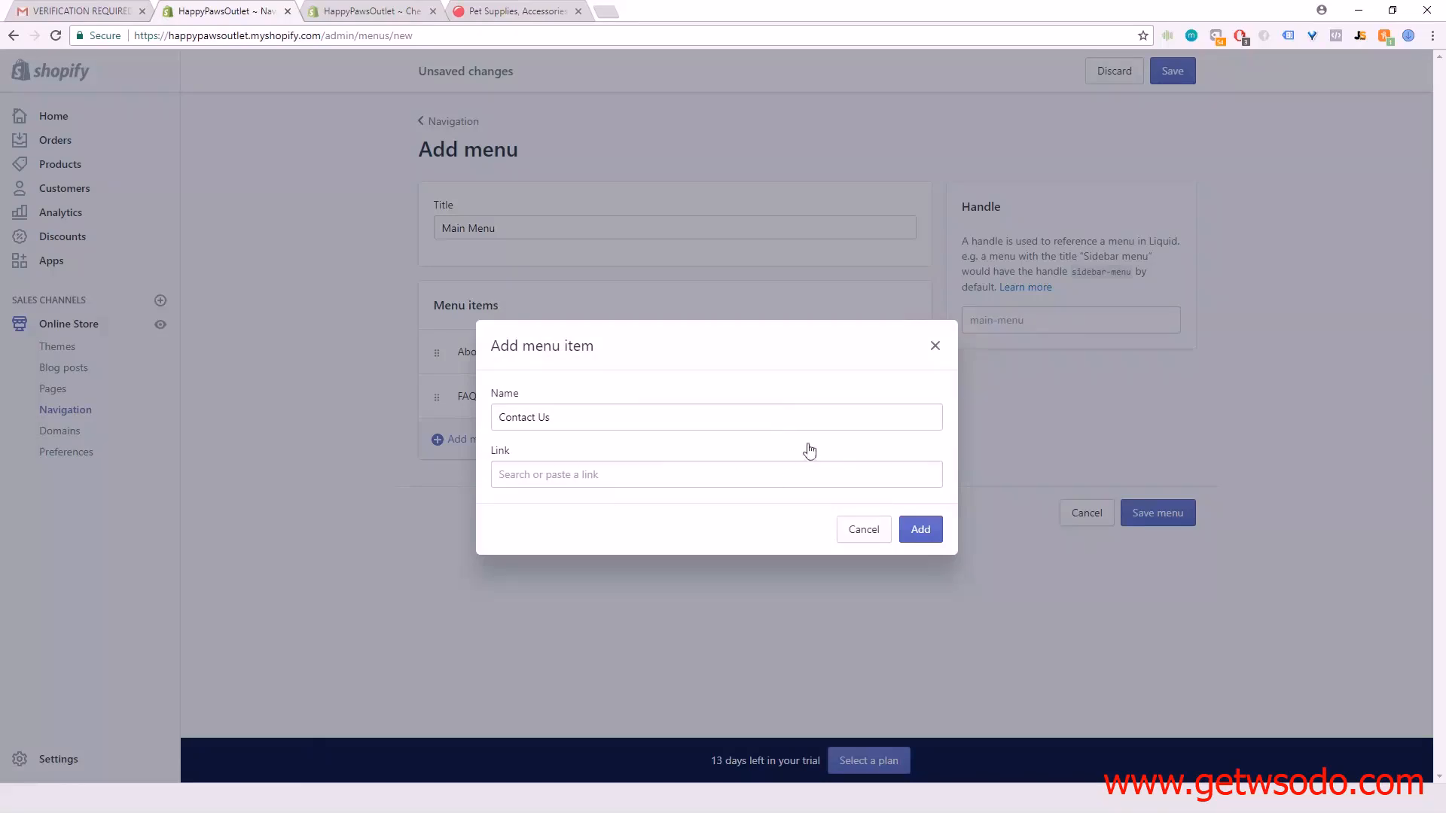
{"action": "left_click_drag", "start_coordinate": [668, 411], "coordinate": [417, 405]}
{"action": "key", "text": "BackSpace"}
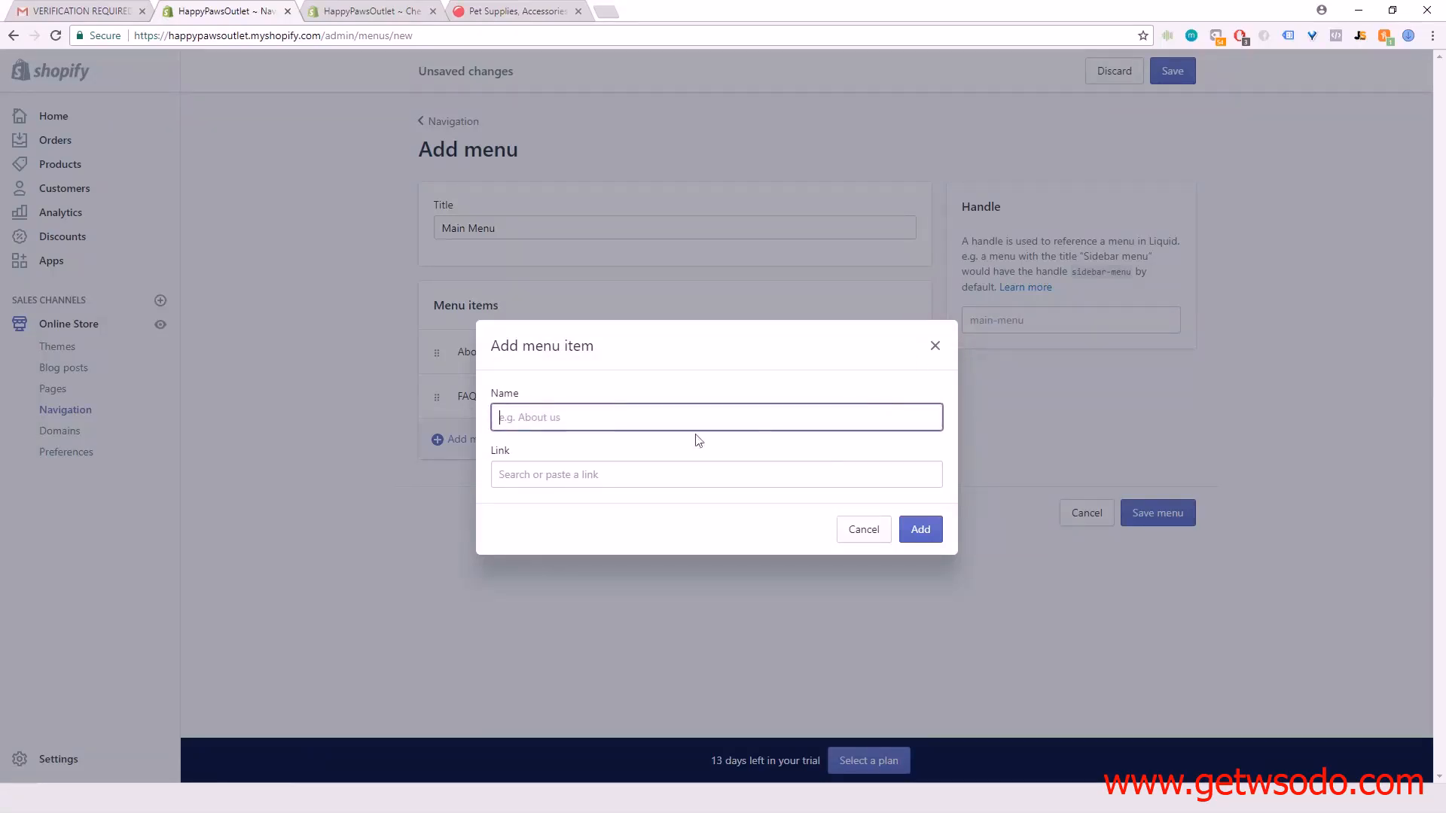
Add the new menu item as "Categories" linked to All Collections, and save the menu.
{"action": "left_click", "coordinate": [612, 424]}
{"action": "type", "text": "Categories"}
{"action": "left_click", "coordinate": [607, 475]}
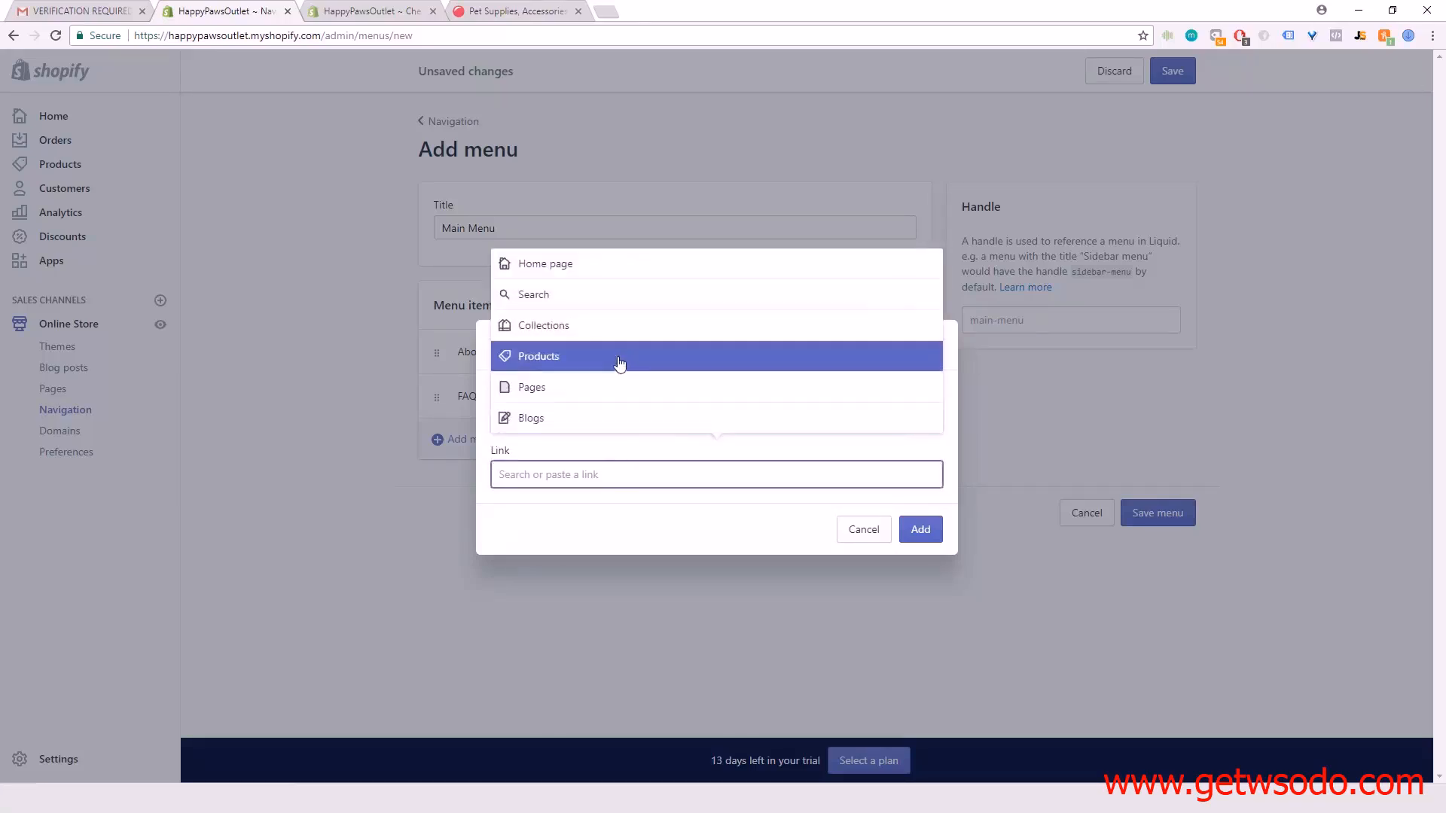
{"action": "left_click", "coordinate": [580, 326]}
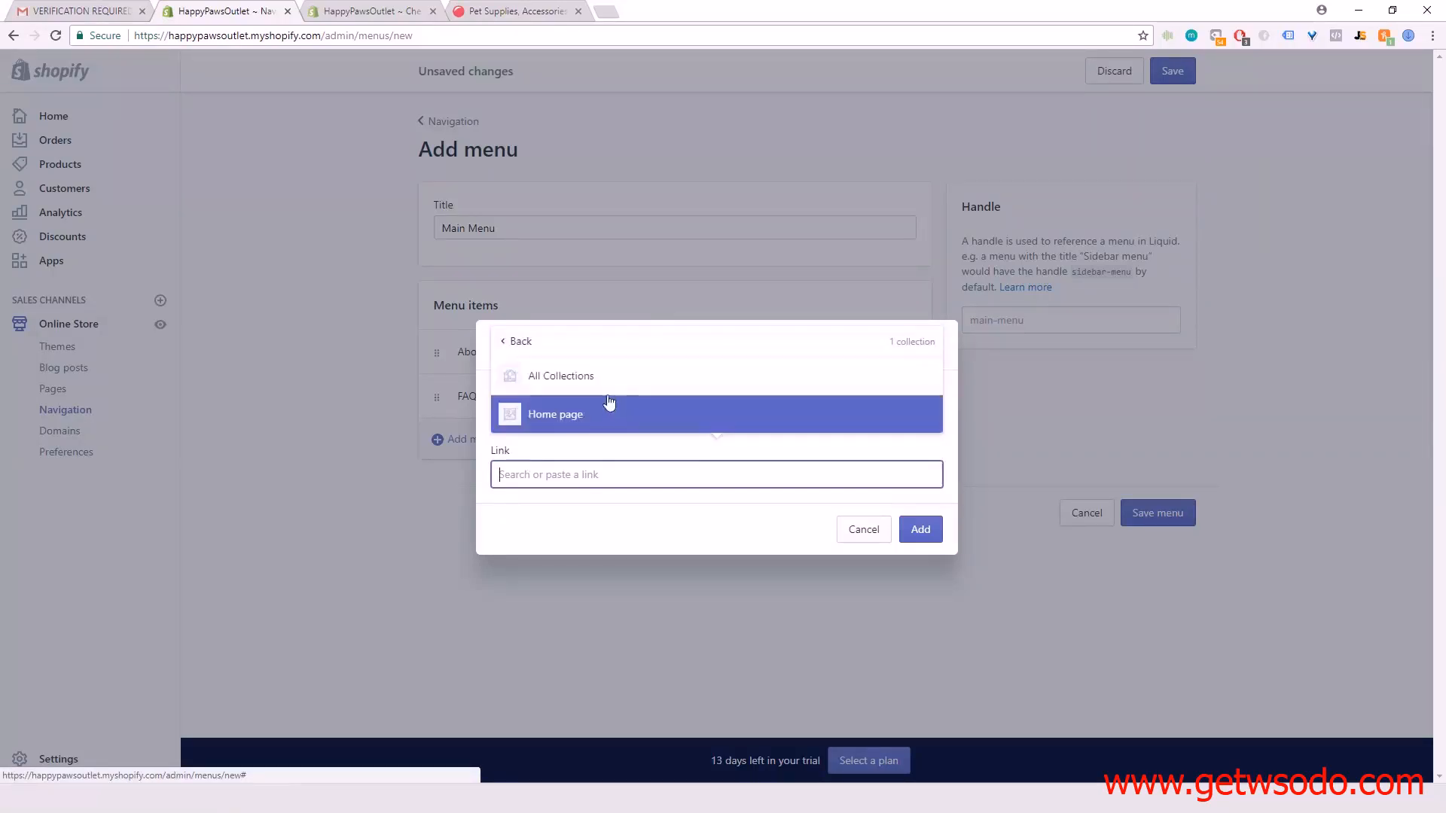
{"action": "left_click", "coordinate": [592, 375]}
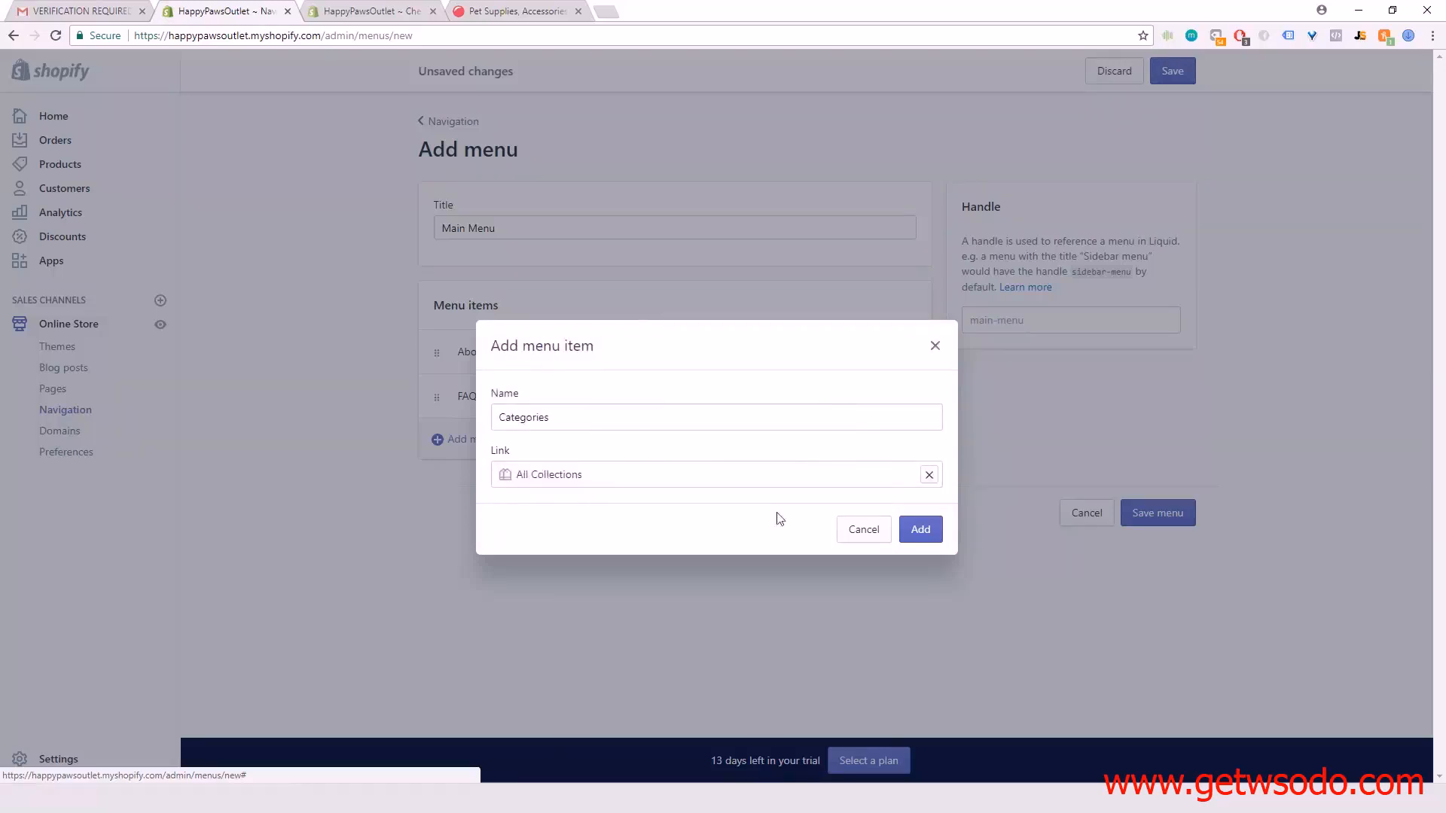
{"action": "left_click", "coordinate": [926, 529]}
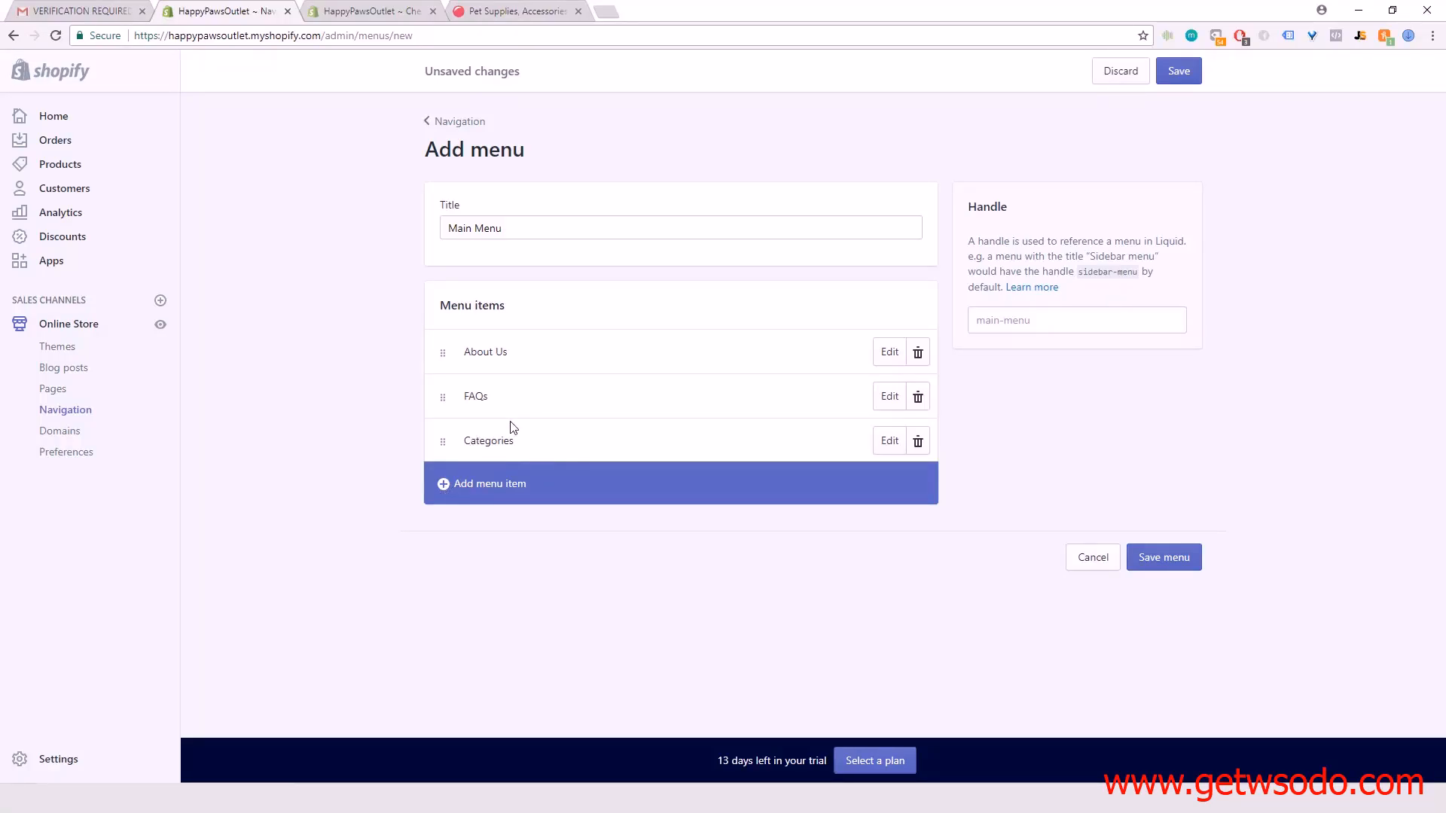
{"action": "left_click", "coordinate": [1169, 564]}
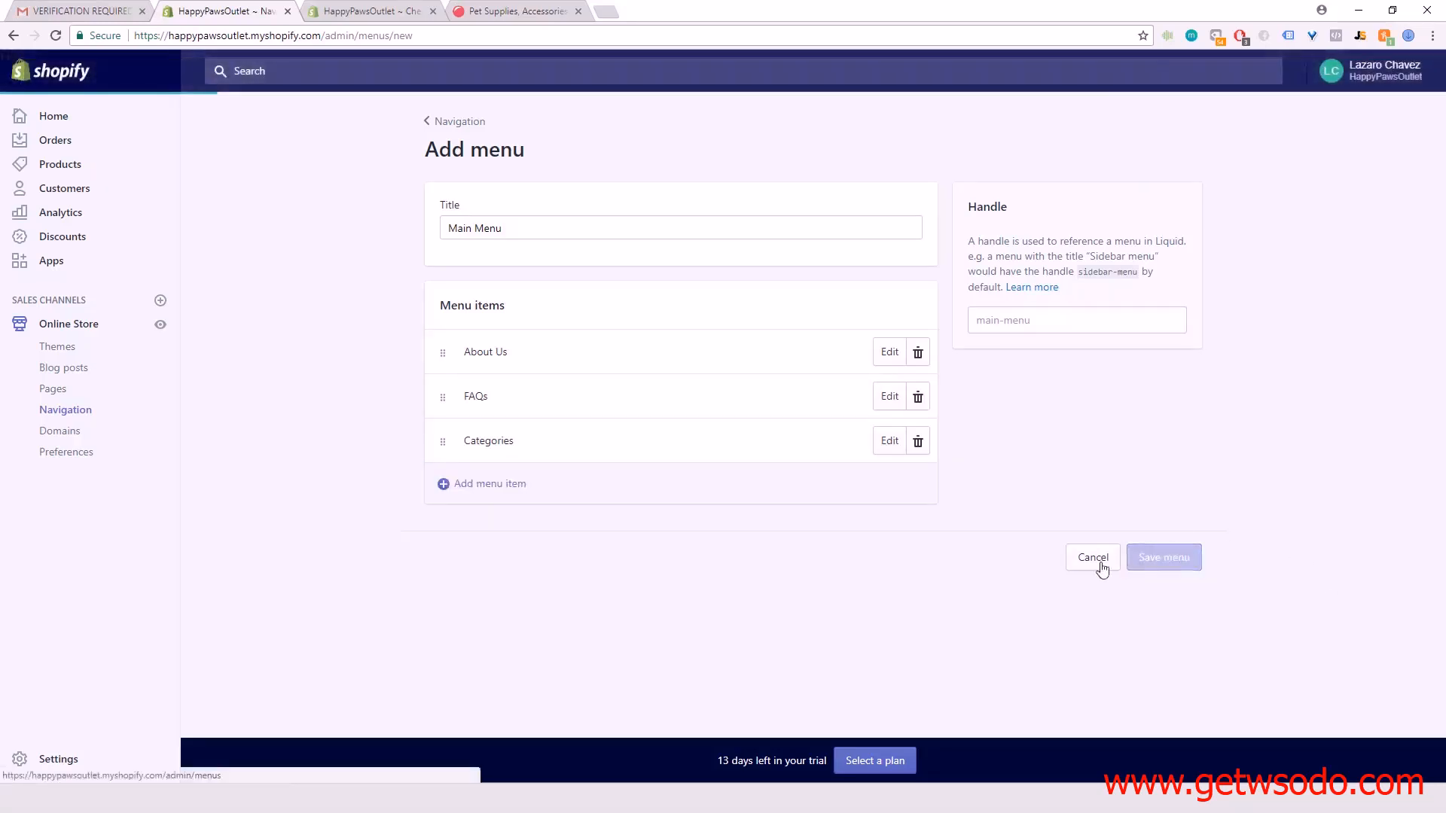
Open the original Main menu from the navigation list, delete its Home and Catalog items, and save it.
{"action": "left_click", "coordinate": [447, 127]}
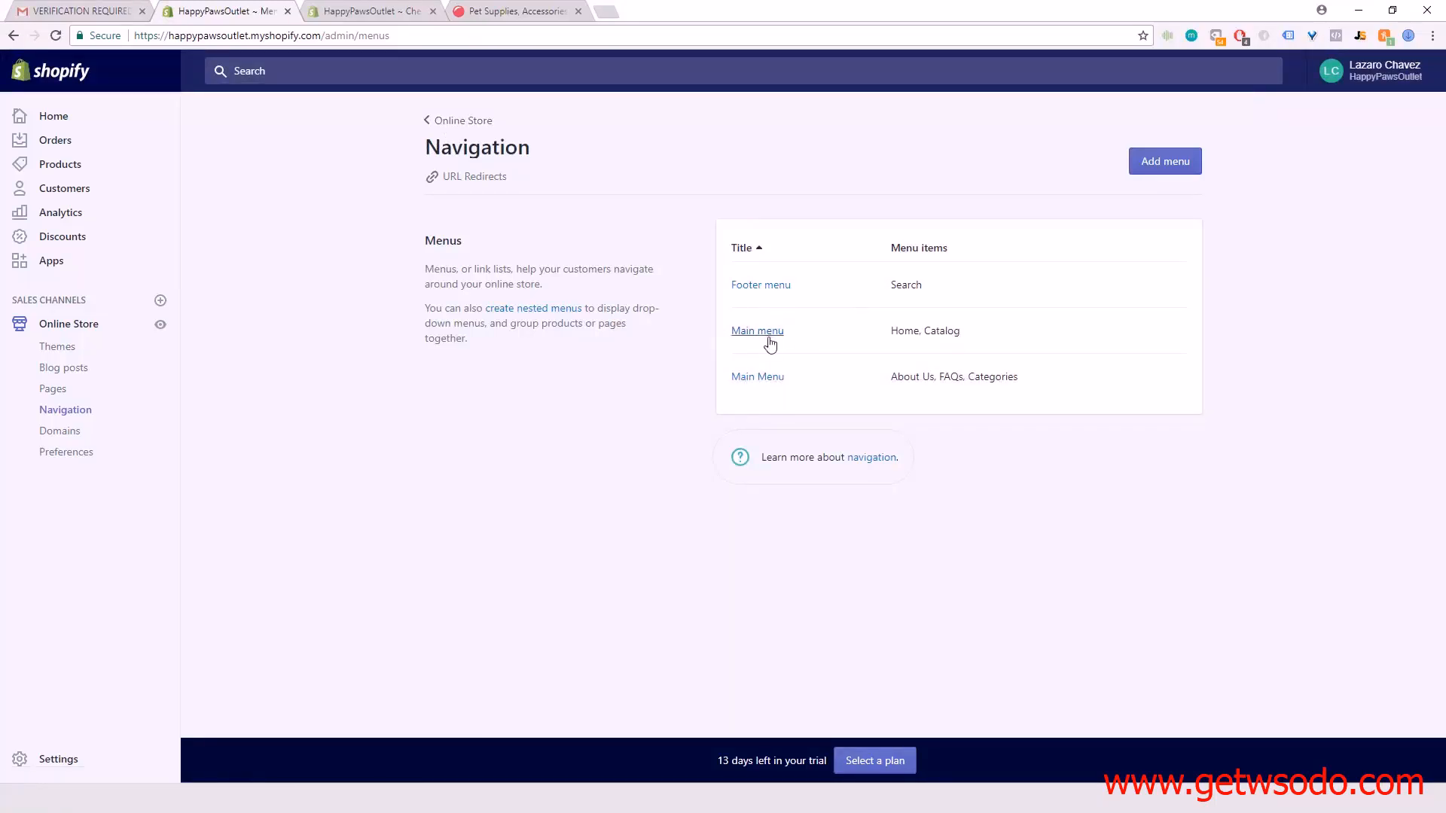
{"action": "left_click", "coordinate": [763, 337]}
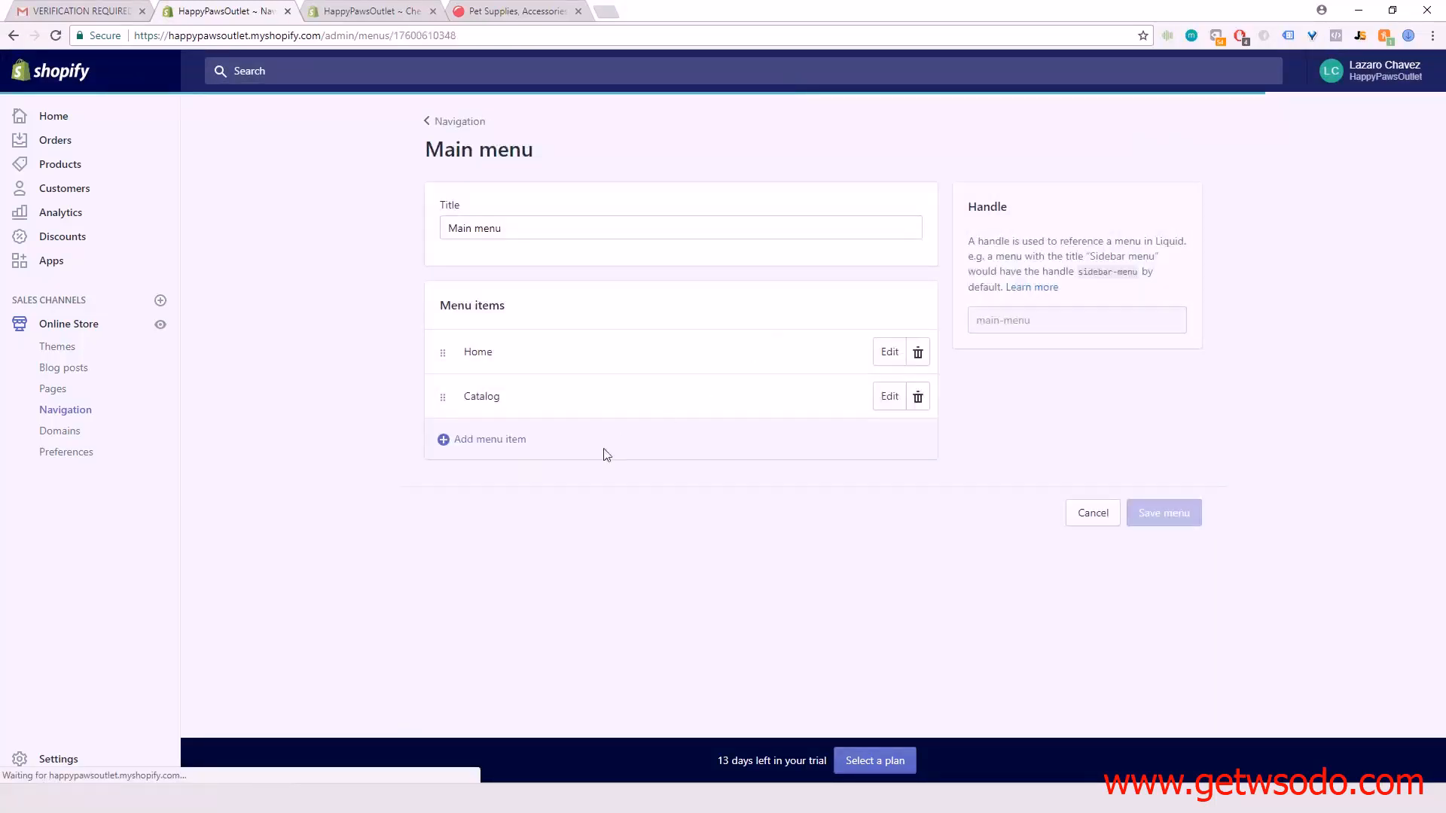
{"action": "left_click", "coordinate": [919, 353]}
{"action": "left_click", "coordinate": [921, 243]}
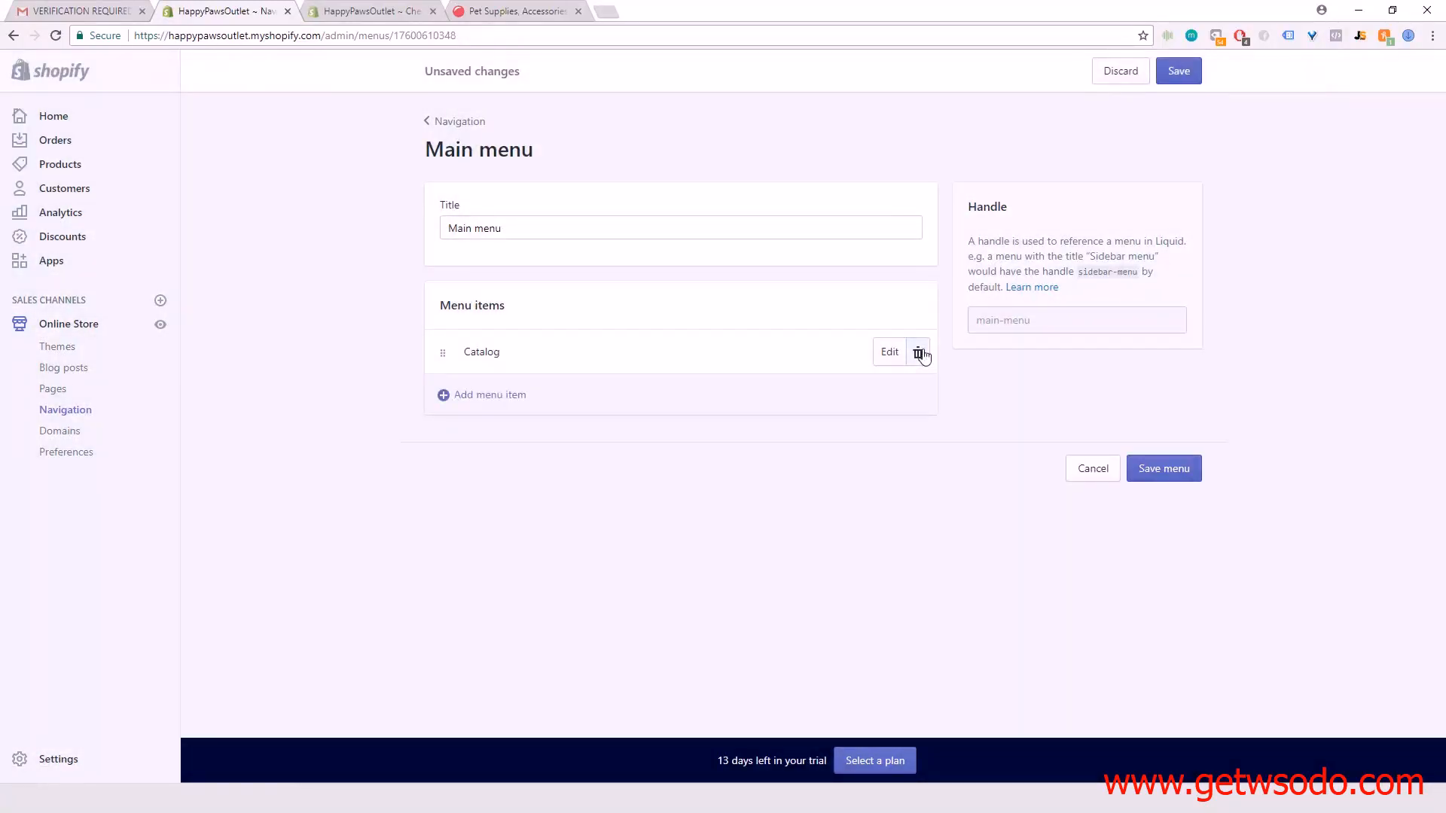
{"action": "left_click", "coordinate": [920, 353]}
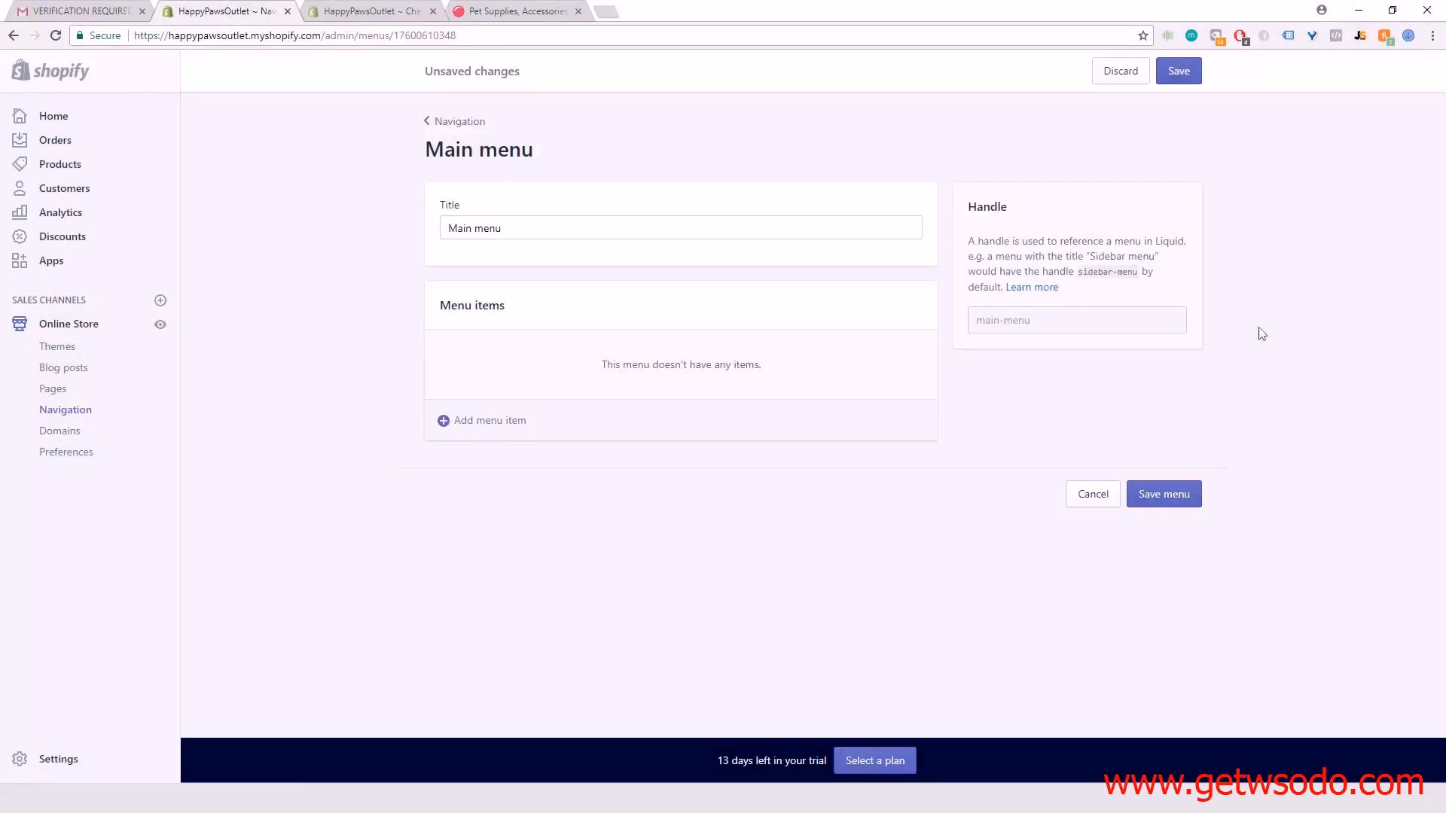
{"action": "left_click", "coordinate": [1173, 494]}
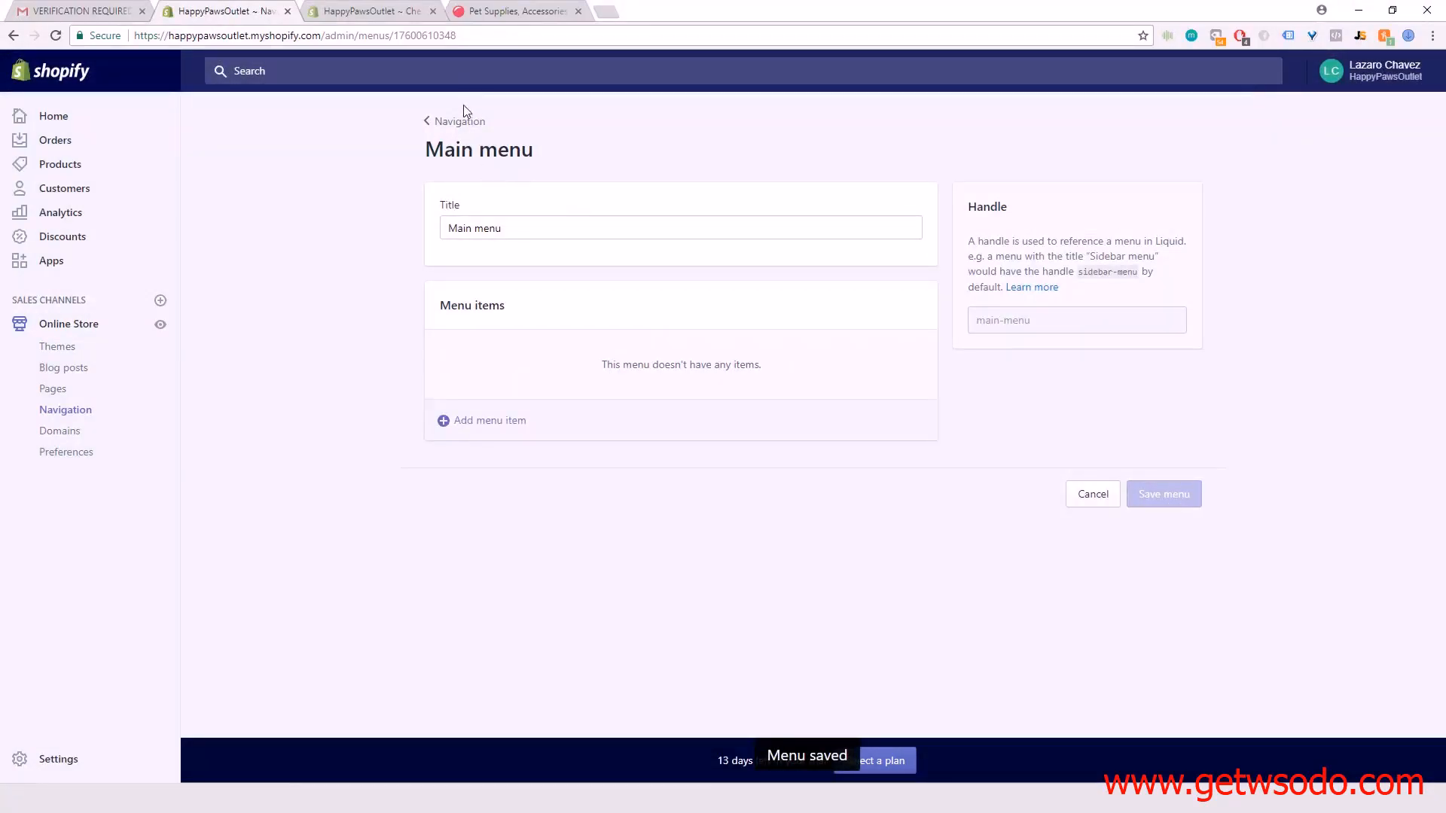
Open the Footer menu from the navigation list and add a "Terms of Service" item linked to the Terms of Service page.
{"action": "left_click", "coordinate": [466, 125]}
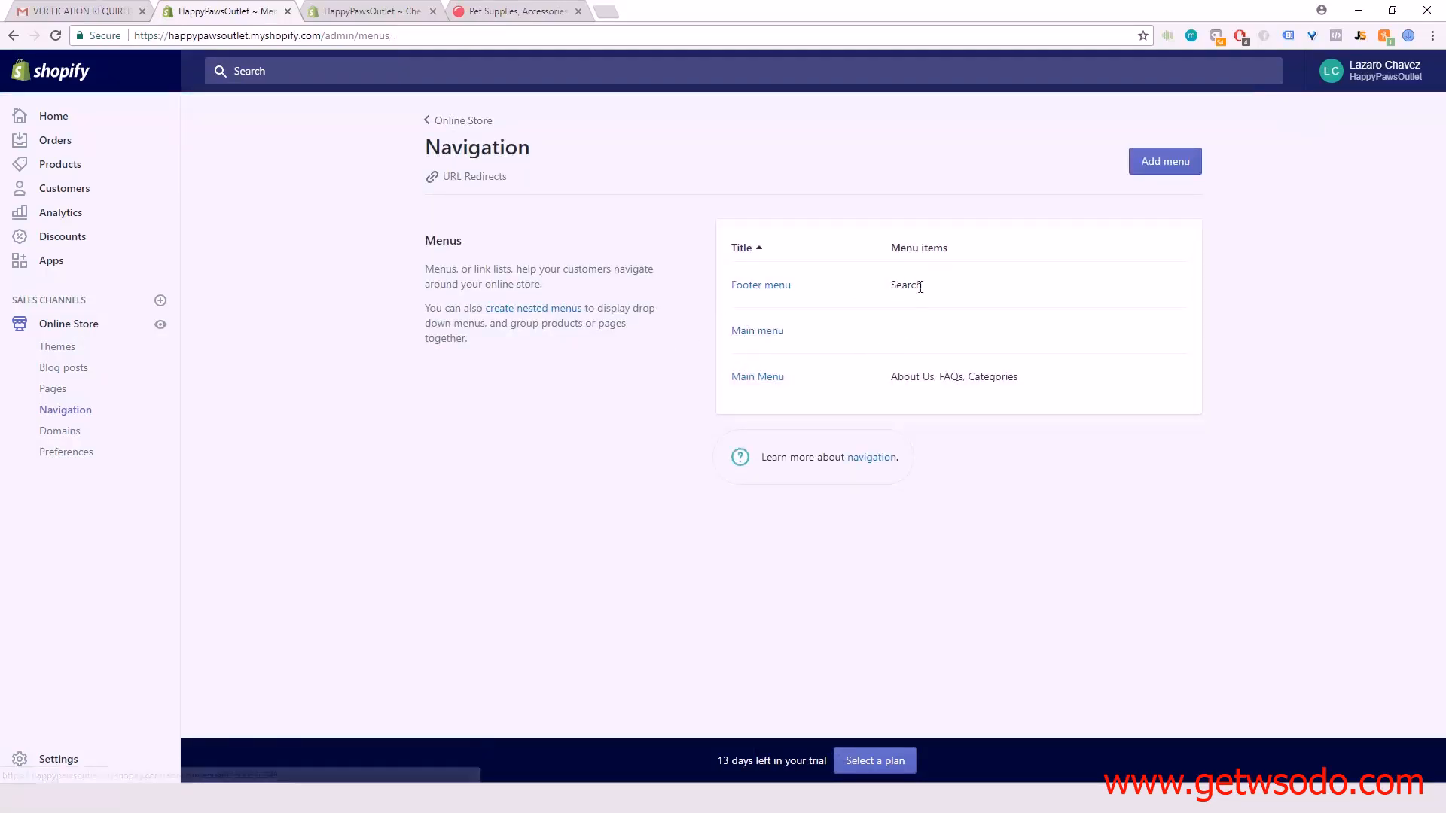
{"action": "left_click", "coordinate": [778, 285]}
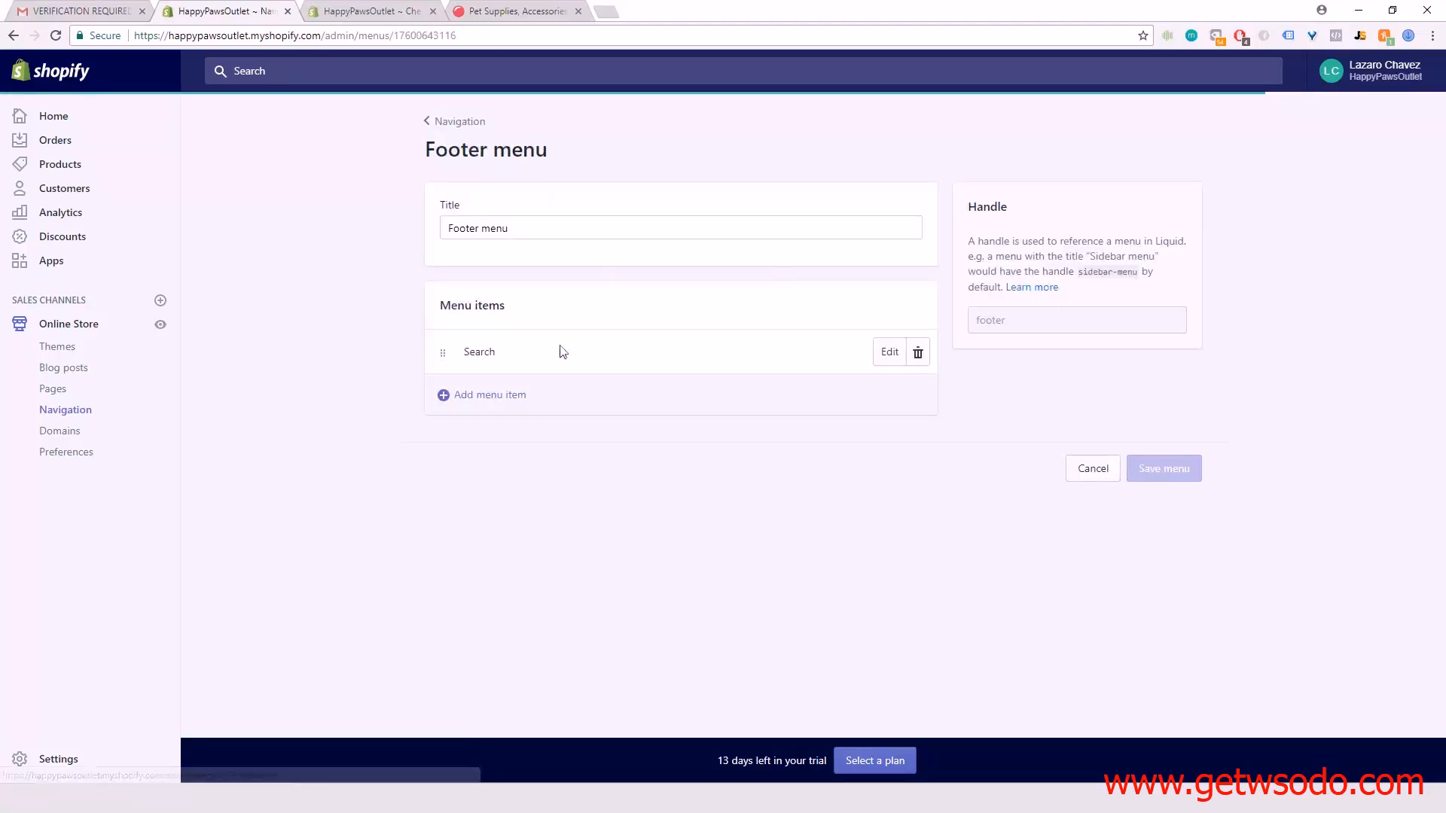
{"action": "left_click", "coordinate": [458, 394]}
{"action": "left_click", "coordinate": [540, 418]}
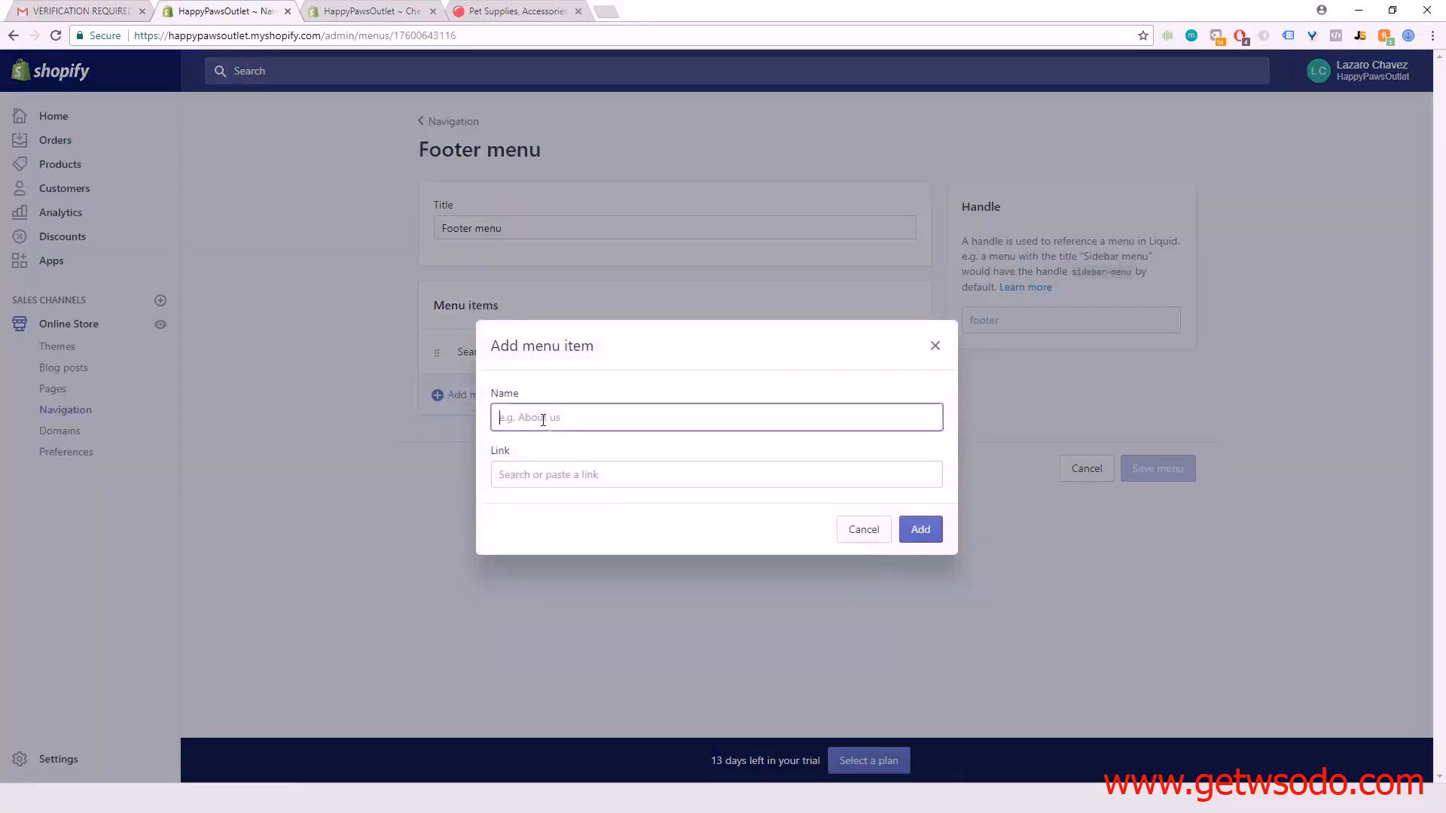
{"action": "type", "text": "t"}
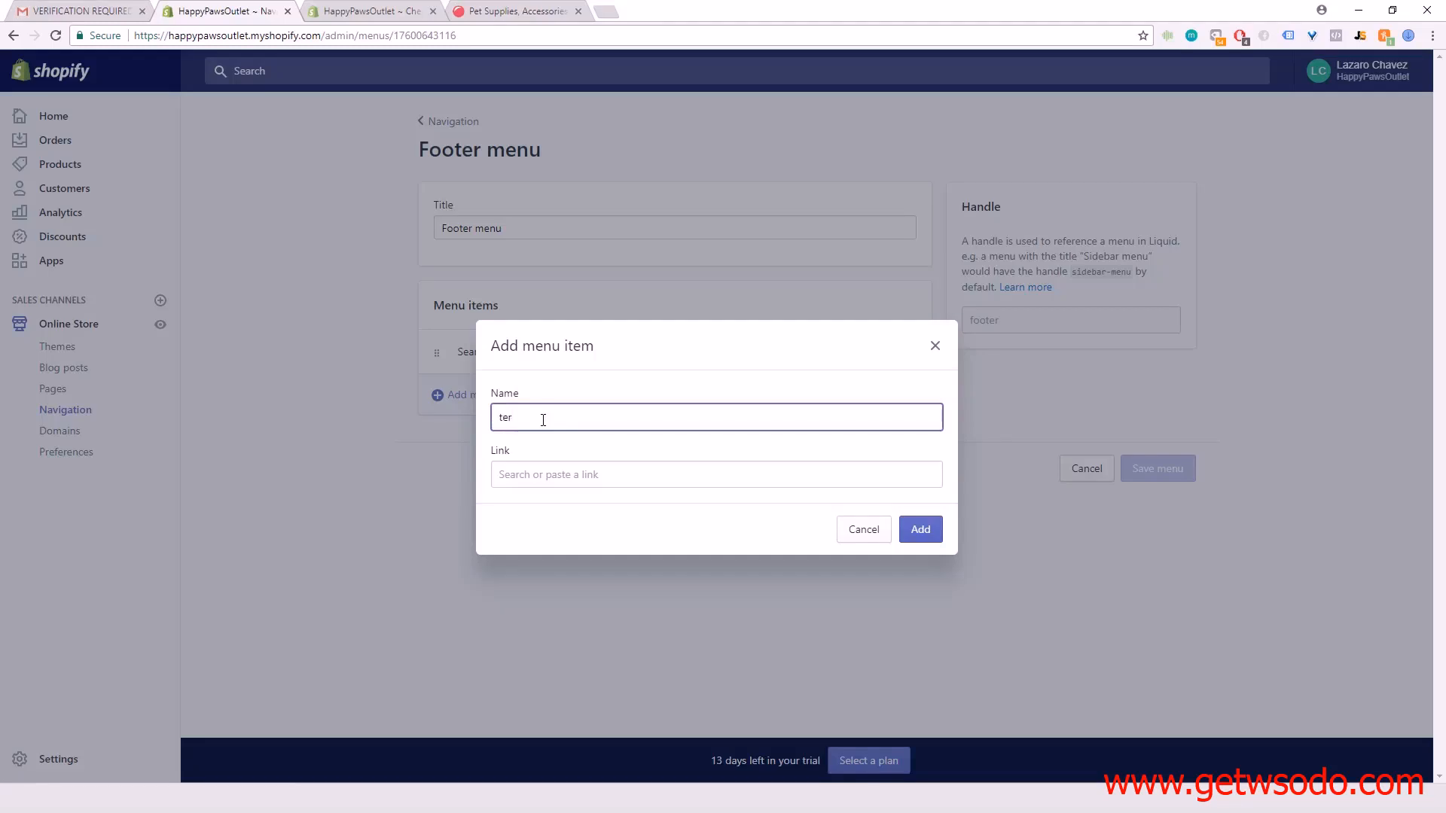
{"action": "key", "text": "BackSpace"}
{"action": "type", "text": "Terms of Service"}
{"action": "left_click", "coordinate": [739, 474]}
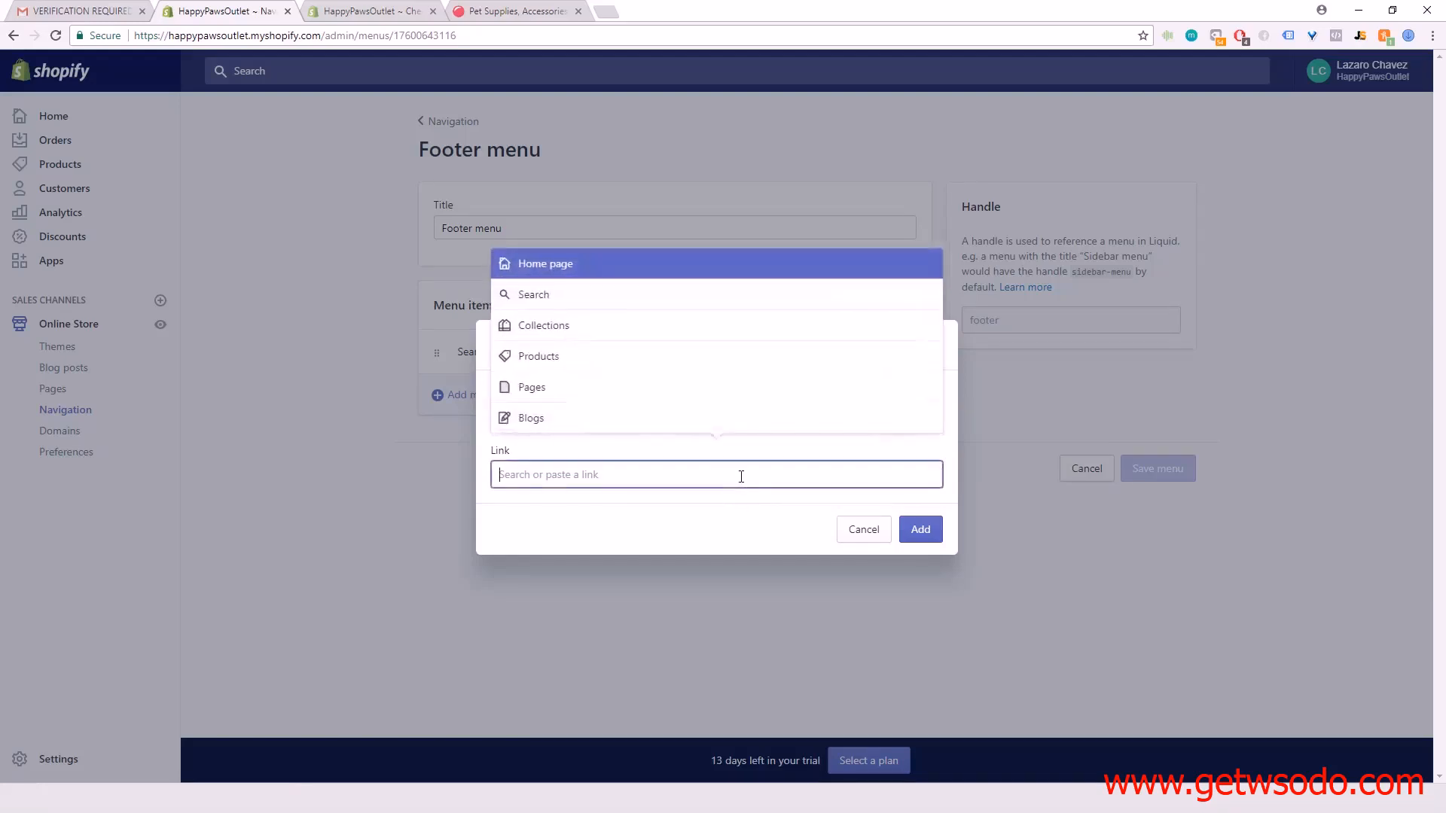
{"action": "left_click", "coordinate": [613, 413]}
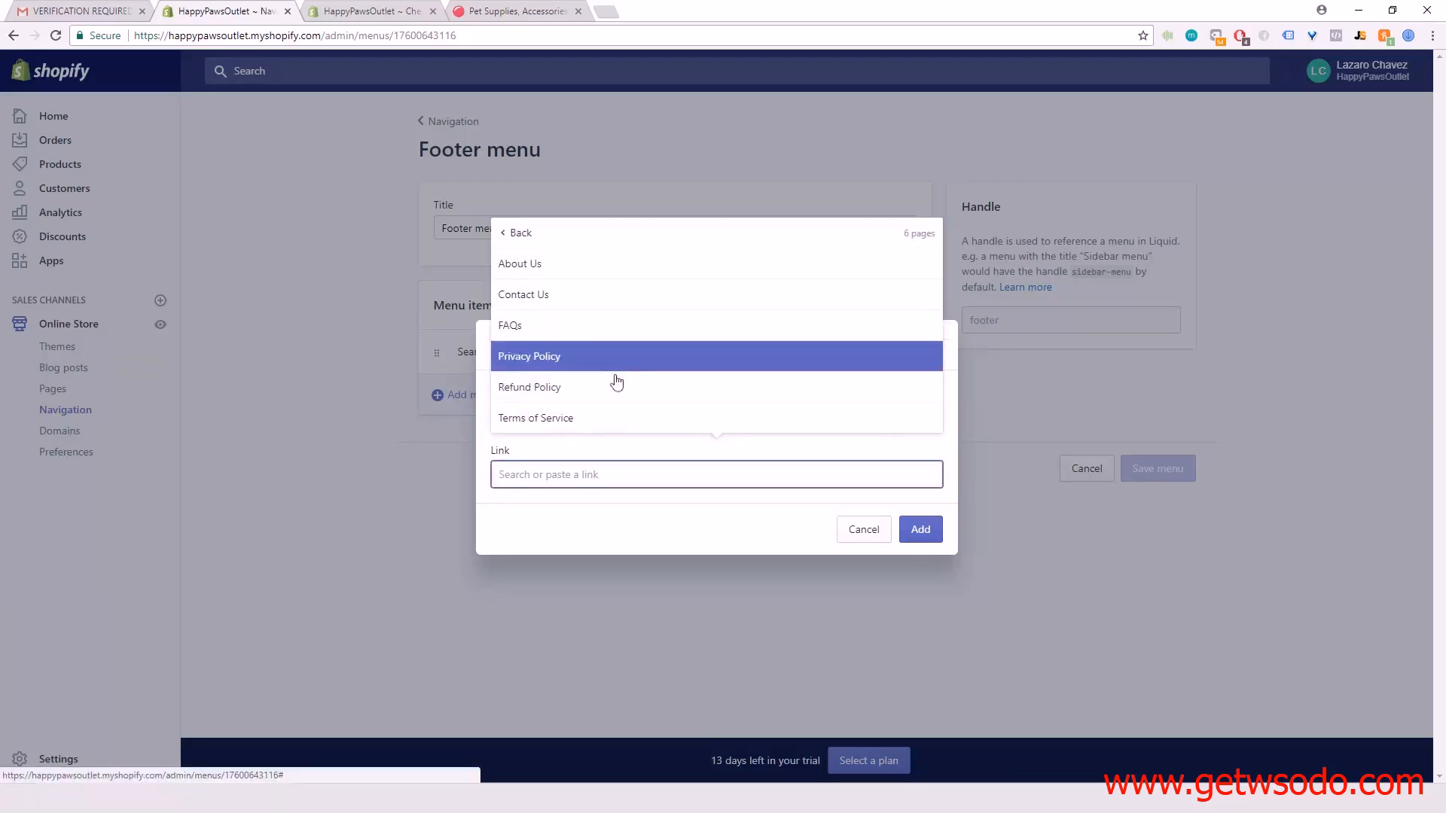
{"action": "left_click", "coordinate": [597, 417]}
{"action": "left_click", "coordinate": [920, 530]}
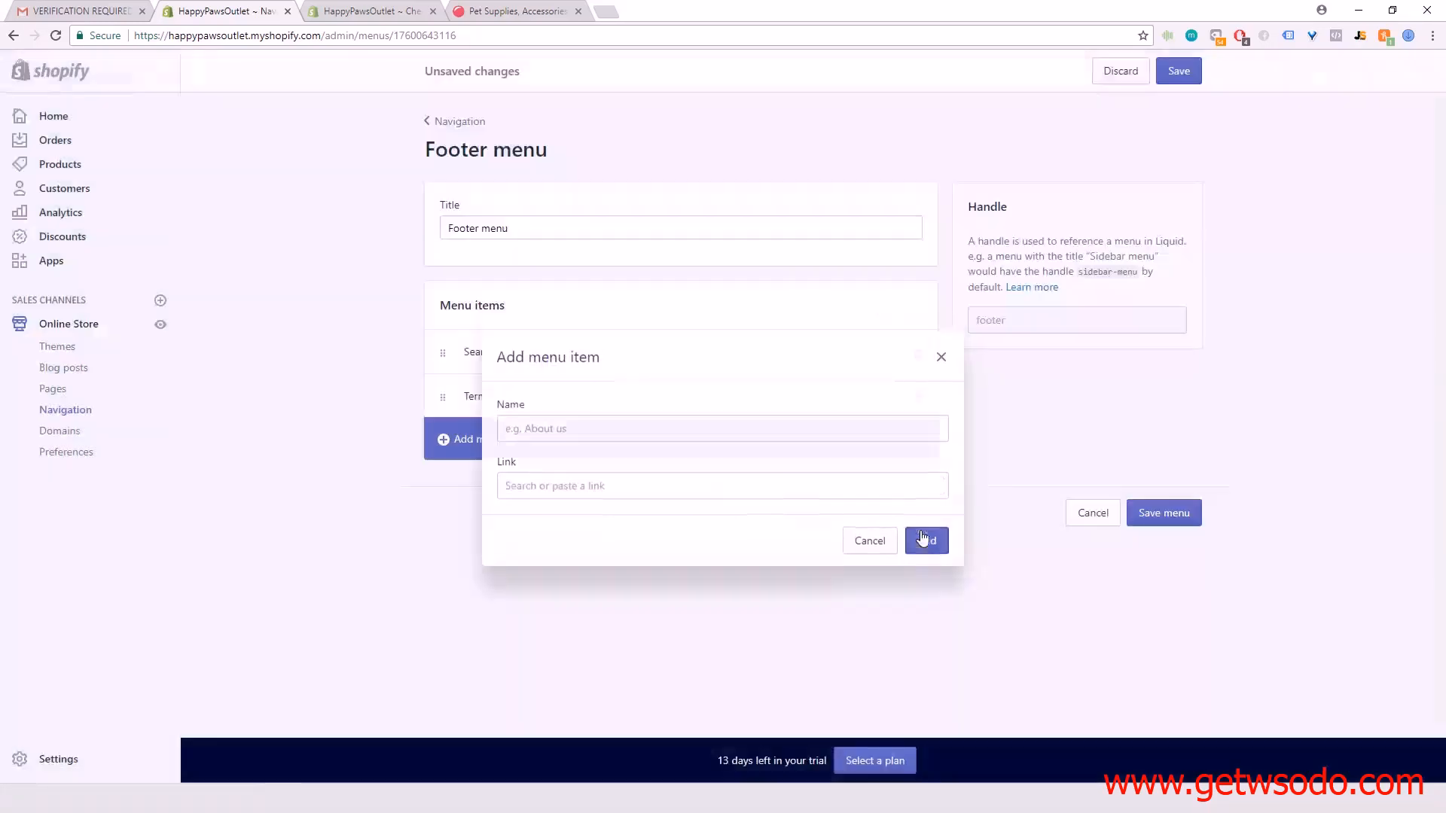
Add a footer menu item named "Refund Policy" linked to the Refund Policy page.
{"action": "left_click", "coordinate": [452, 438]}
{"action": "left_click", "coordinate": [541, 422]}
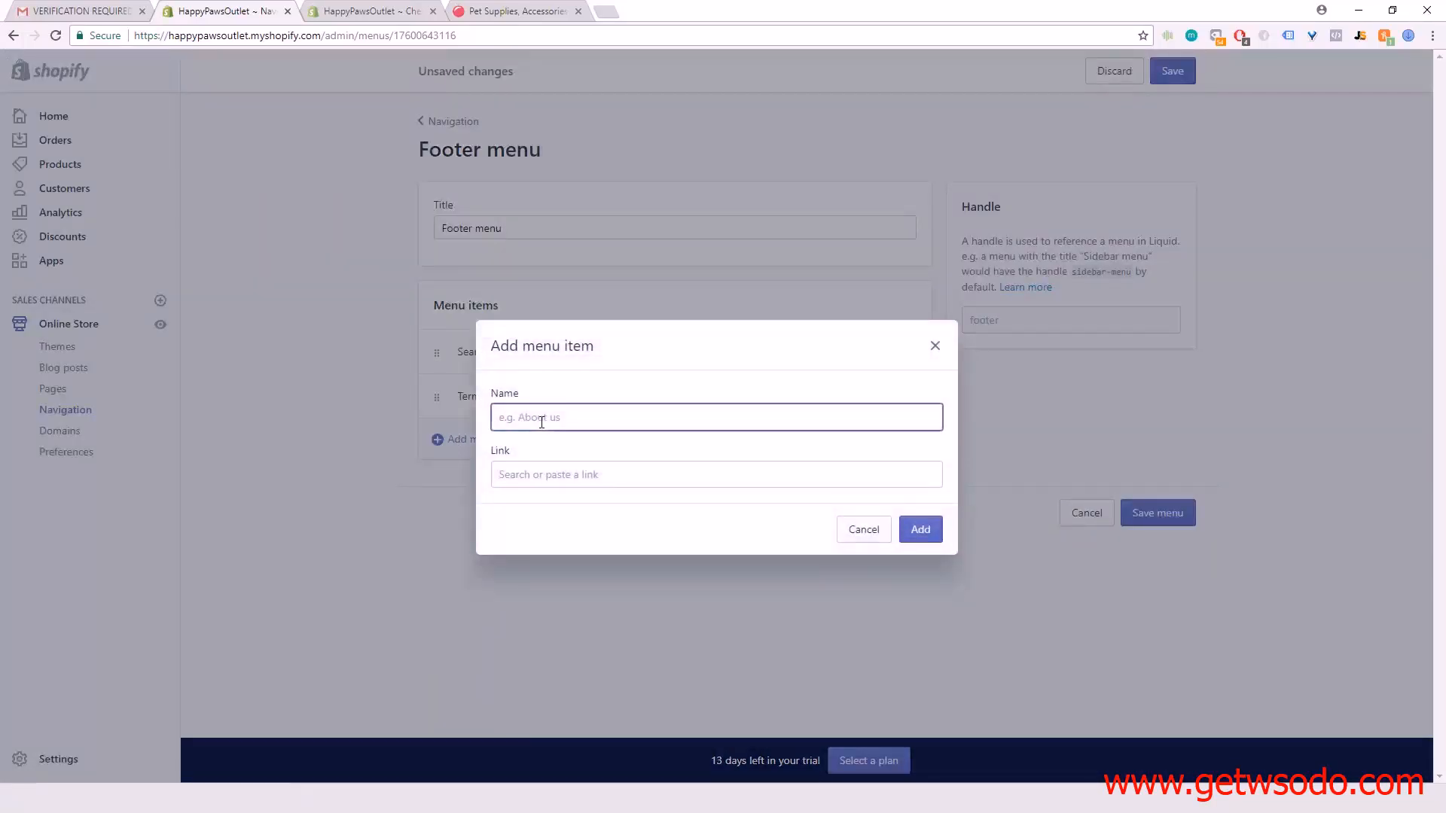
{"action": "type", "text": "Refund Policy"}
{"action": "left_click", "coordinate": [546, 483]}
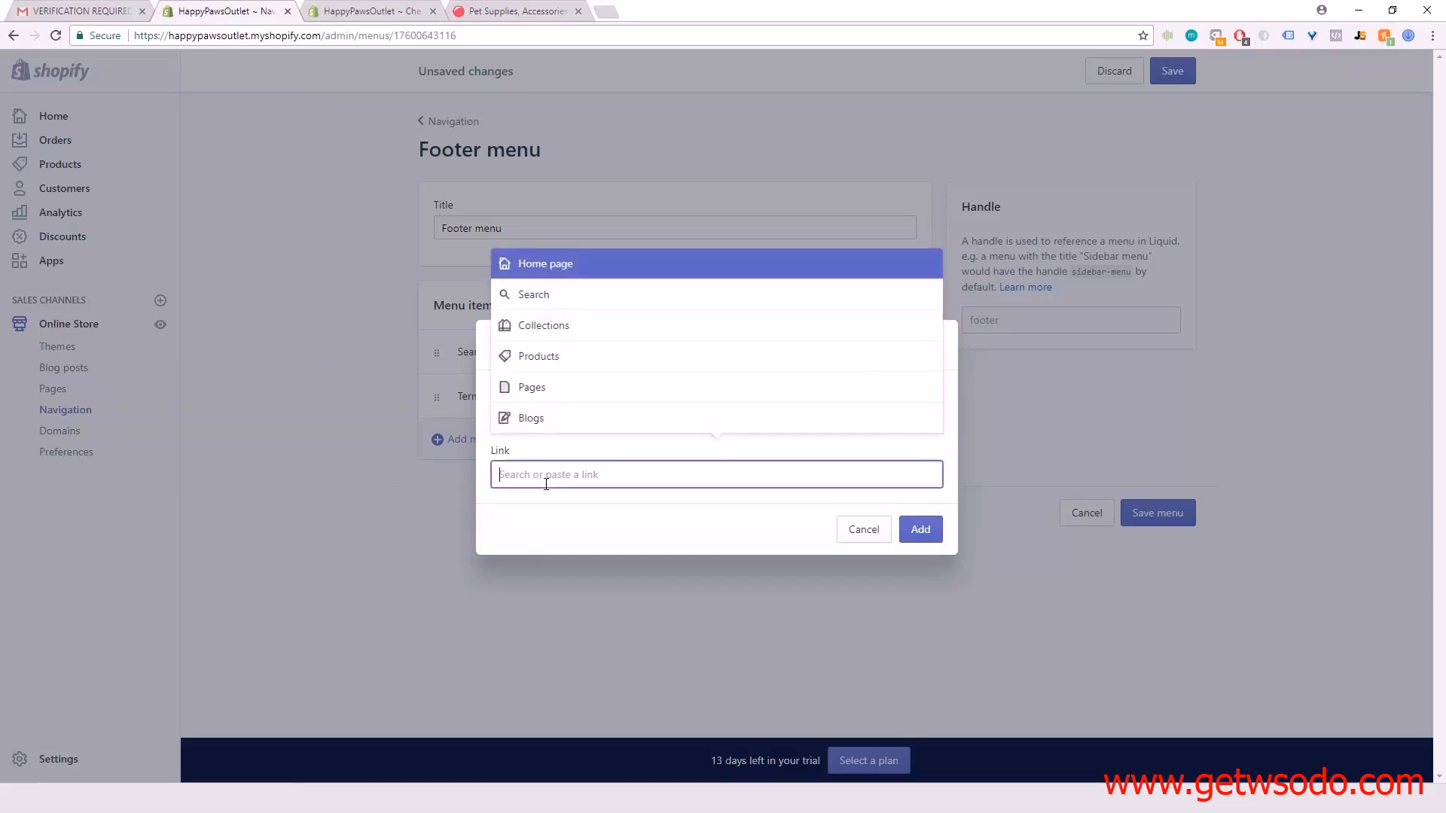
{"action": "left_click", "coordinate": [561, 390]}
{"action": "left_click", "coordinate": [595, 393]}
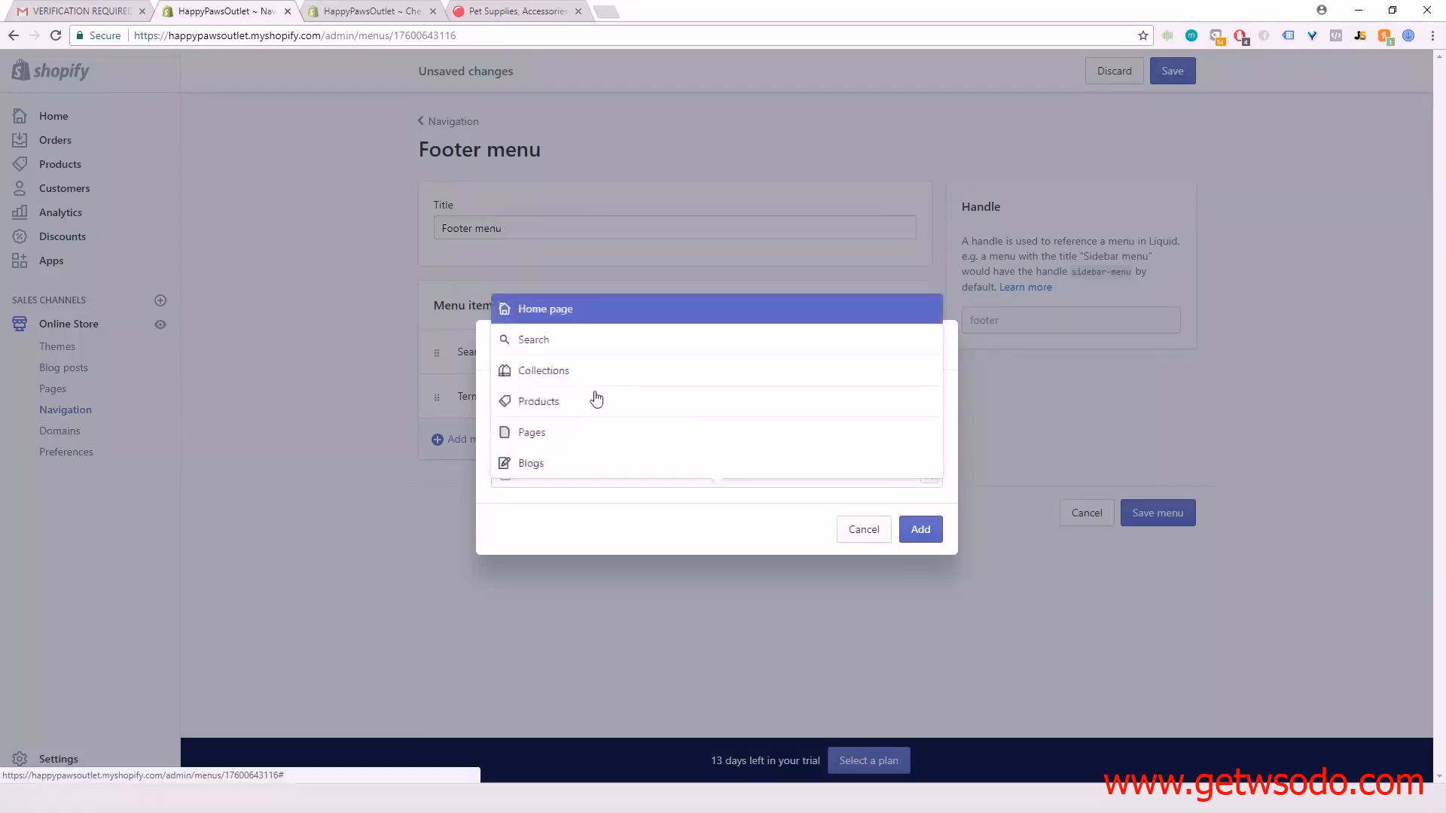
{"action": "left_click", "coordinate": [928, 536]}
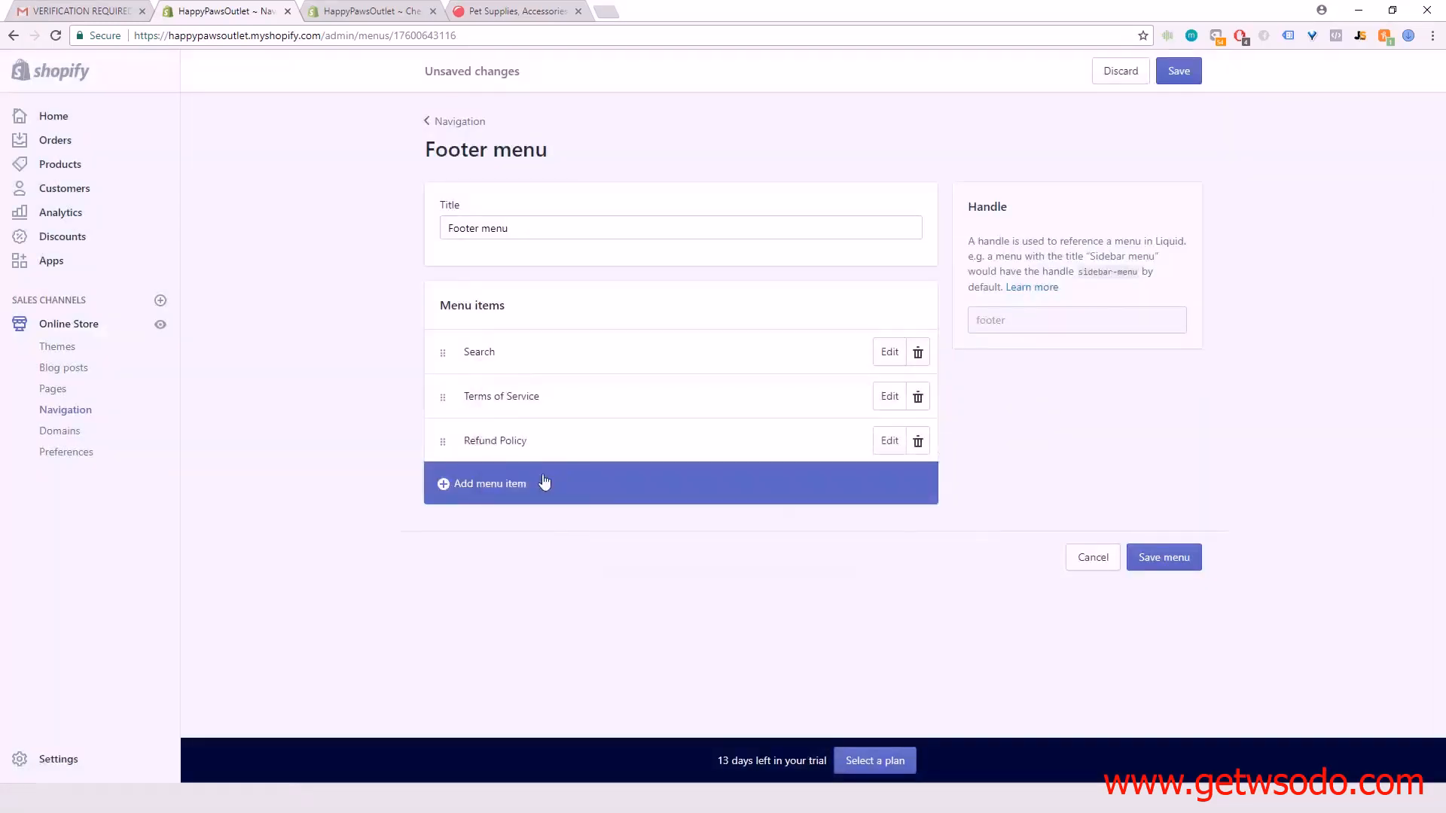
Add a footer menu item named "Privacy Policy" linked to the Privacy Policy page.
{"action": "left_click", "coordinate": [473, 484]}
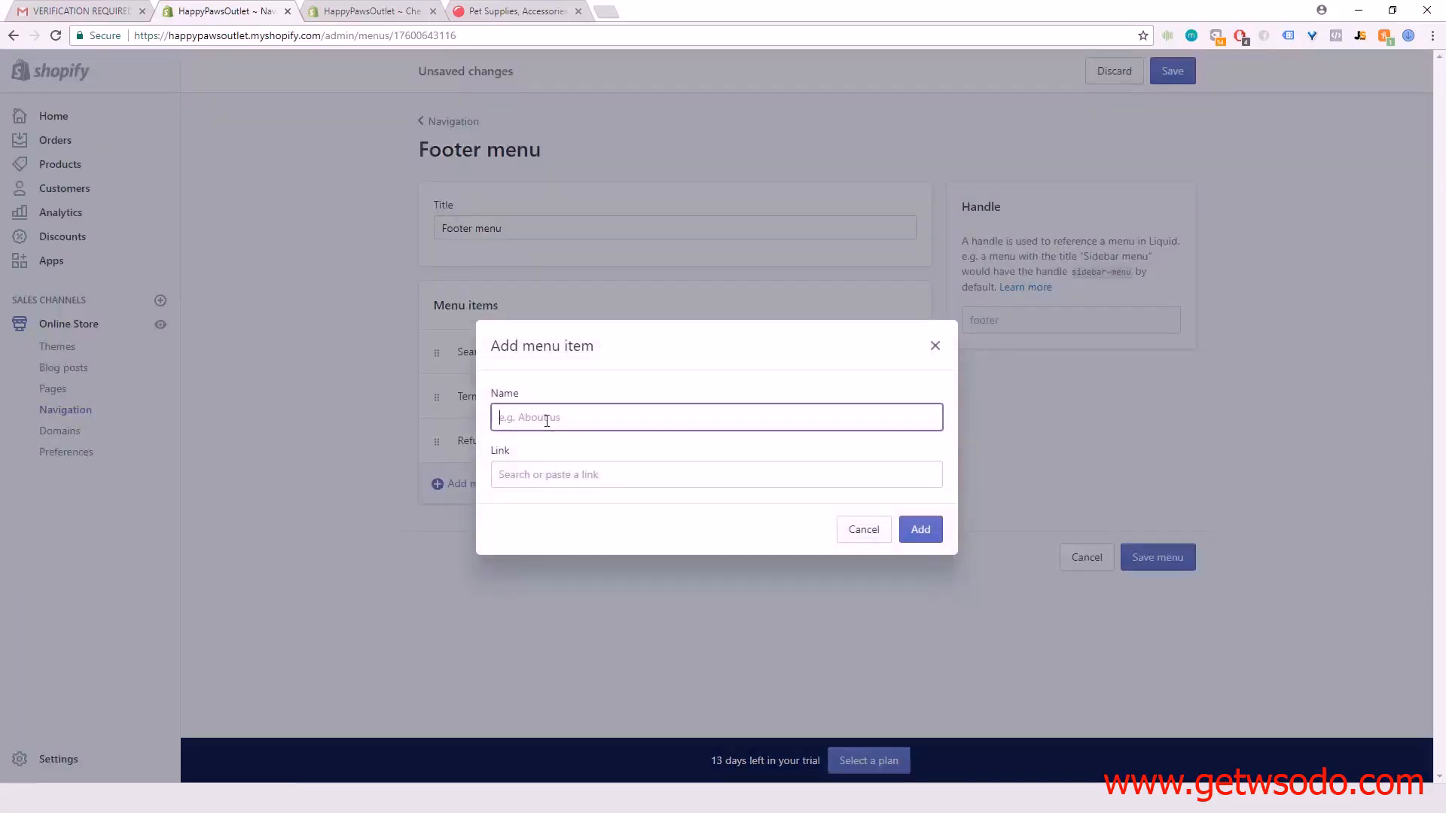
{"action": "type", "text": "Privacy Policy"}
{"action": "left_click", "coordinate": [547, 469]}
{"action": "left_click", "coordinate": [581, 385]}
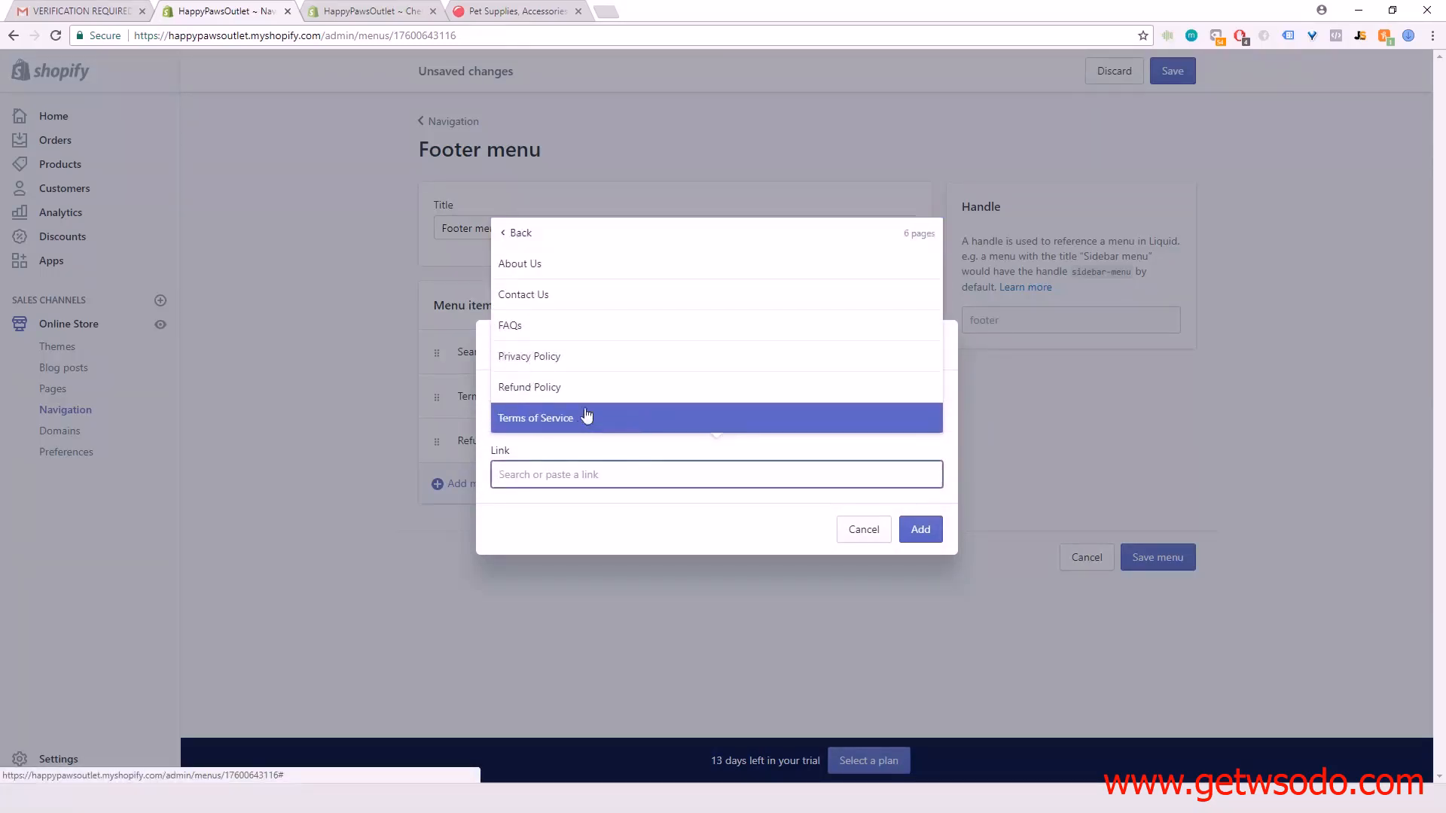
{"action": "left_click", "coordinate": [601, 359]}
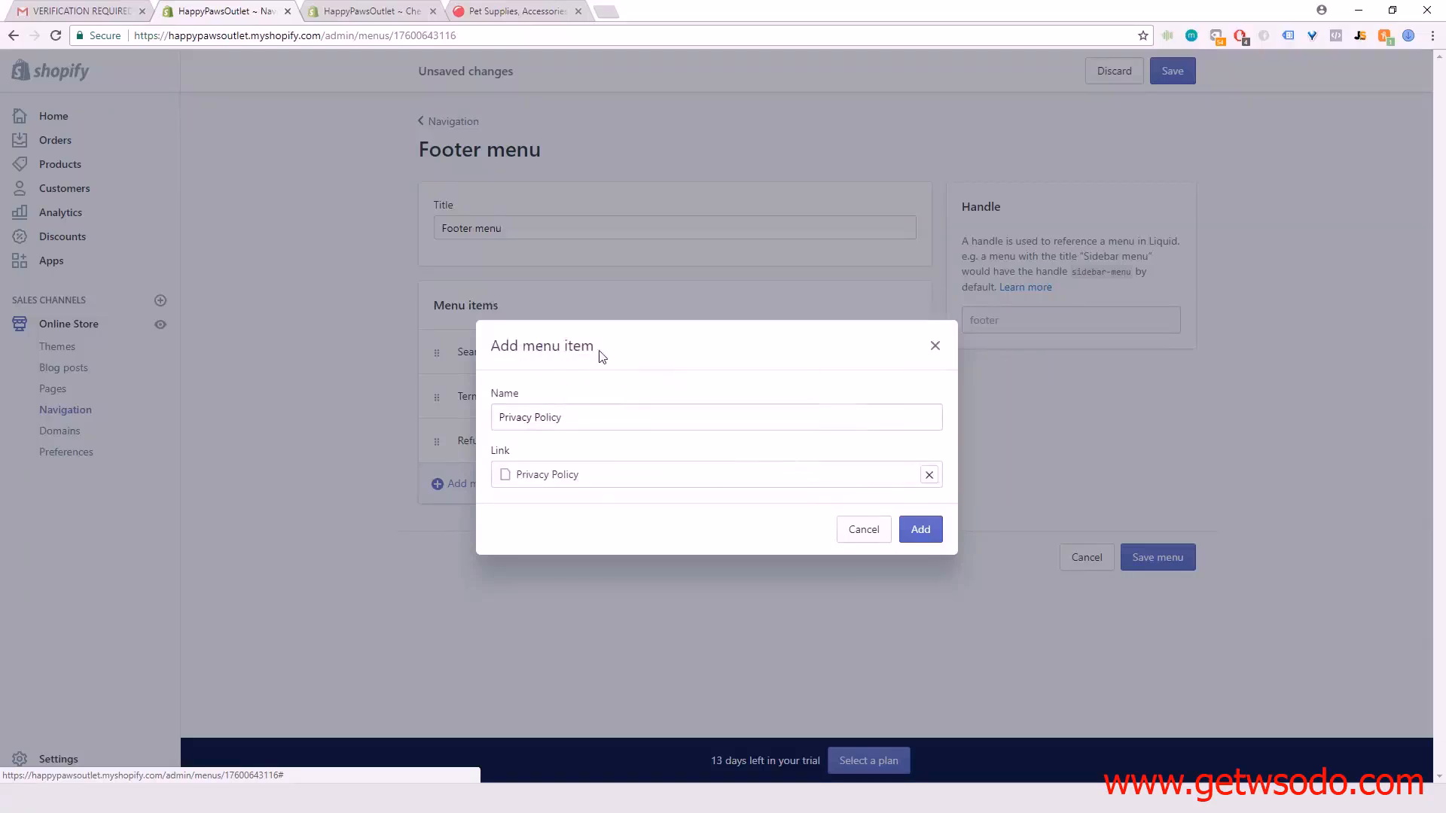
{"action": "left_click", "coordinate": [931, 538]}
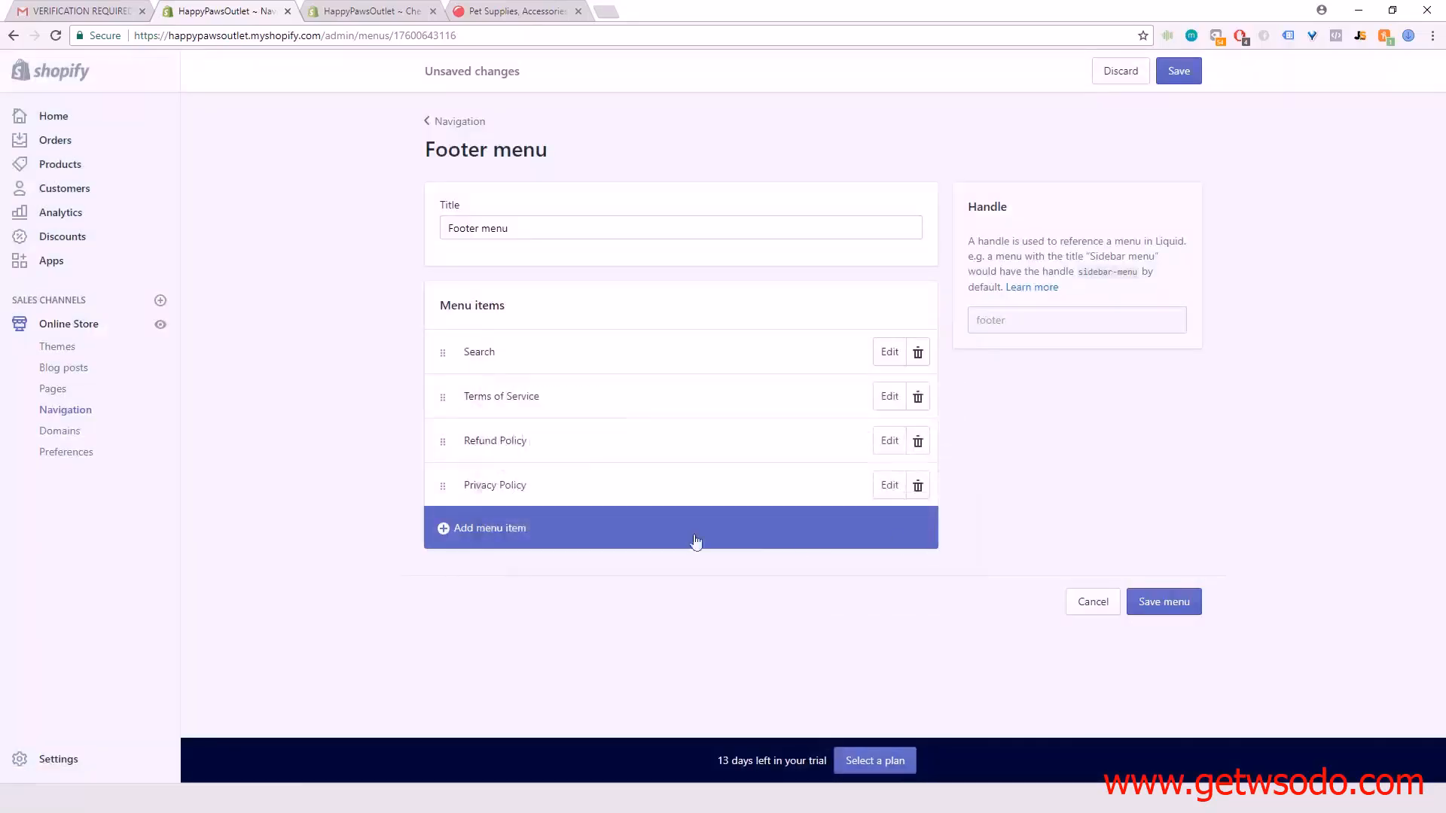
Add a footer menu item named "Contact Us" linked to the Contact Us page.
{"action": "left_click", "coordinate": [449, 527]}
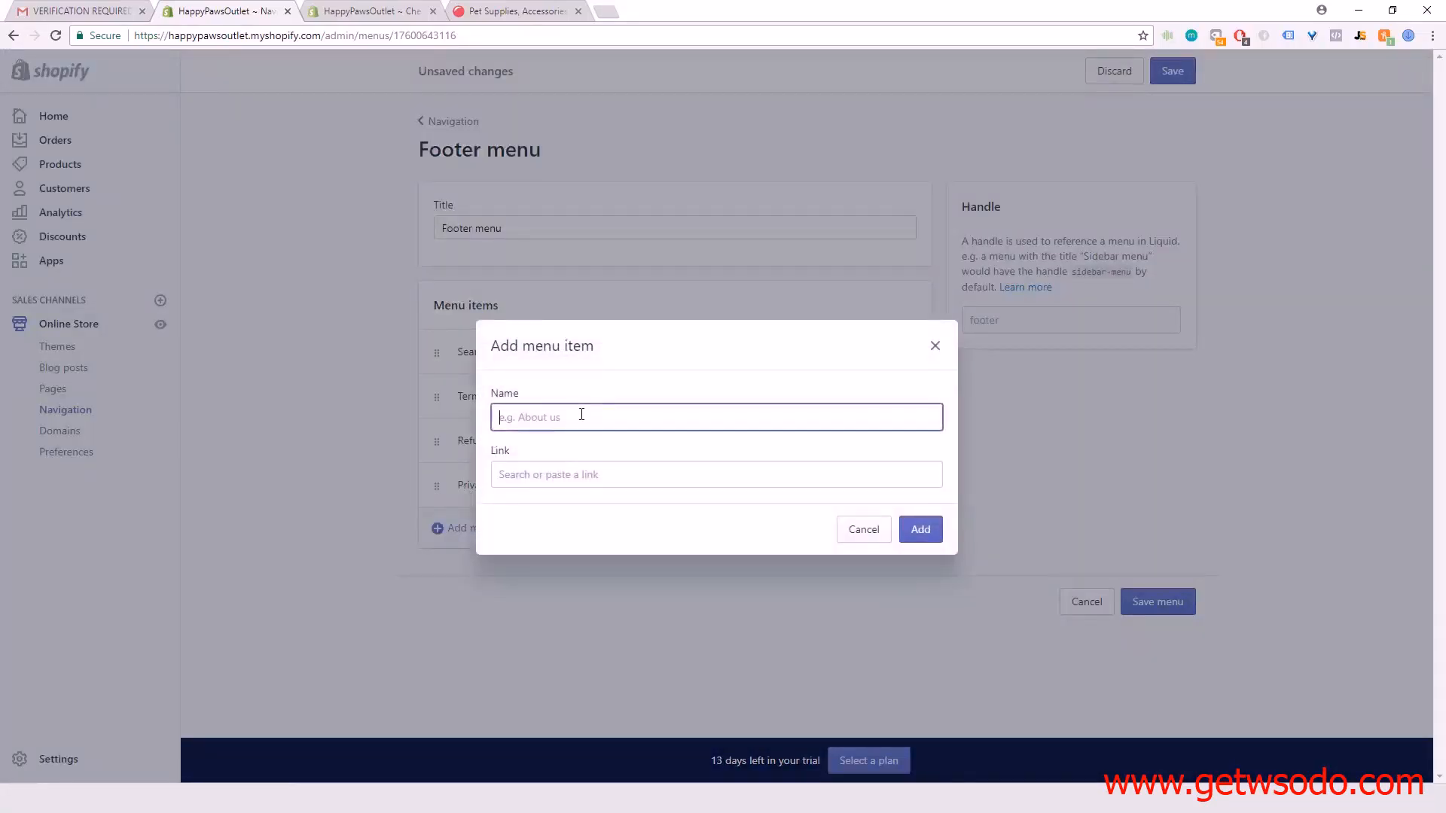
{"action": "type", "text": "Contact Us"}
{"action": "left_click", "coordinate": [593, 475]}
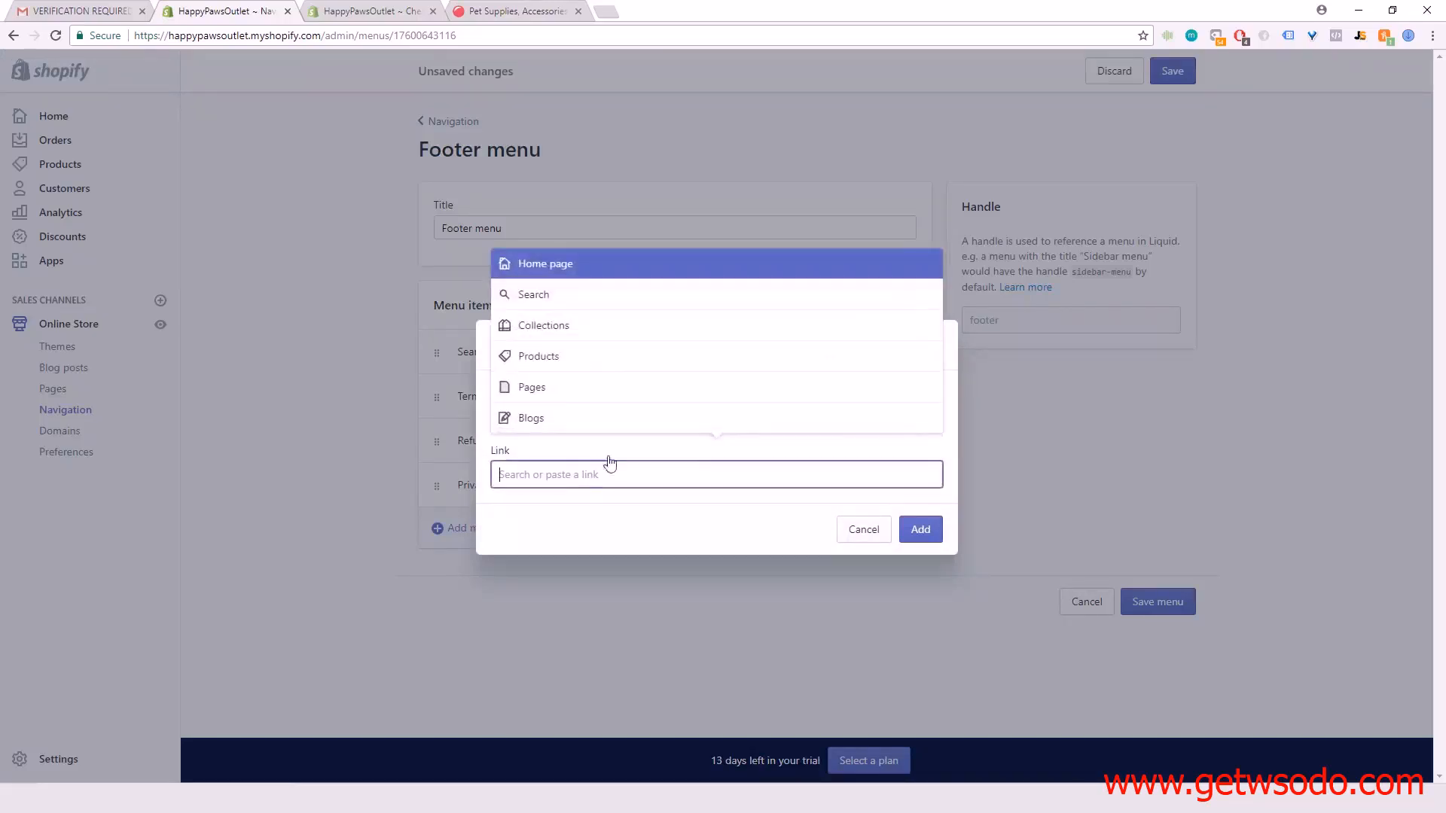
{"action": "left_click", "coordinate": [635, 388]}
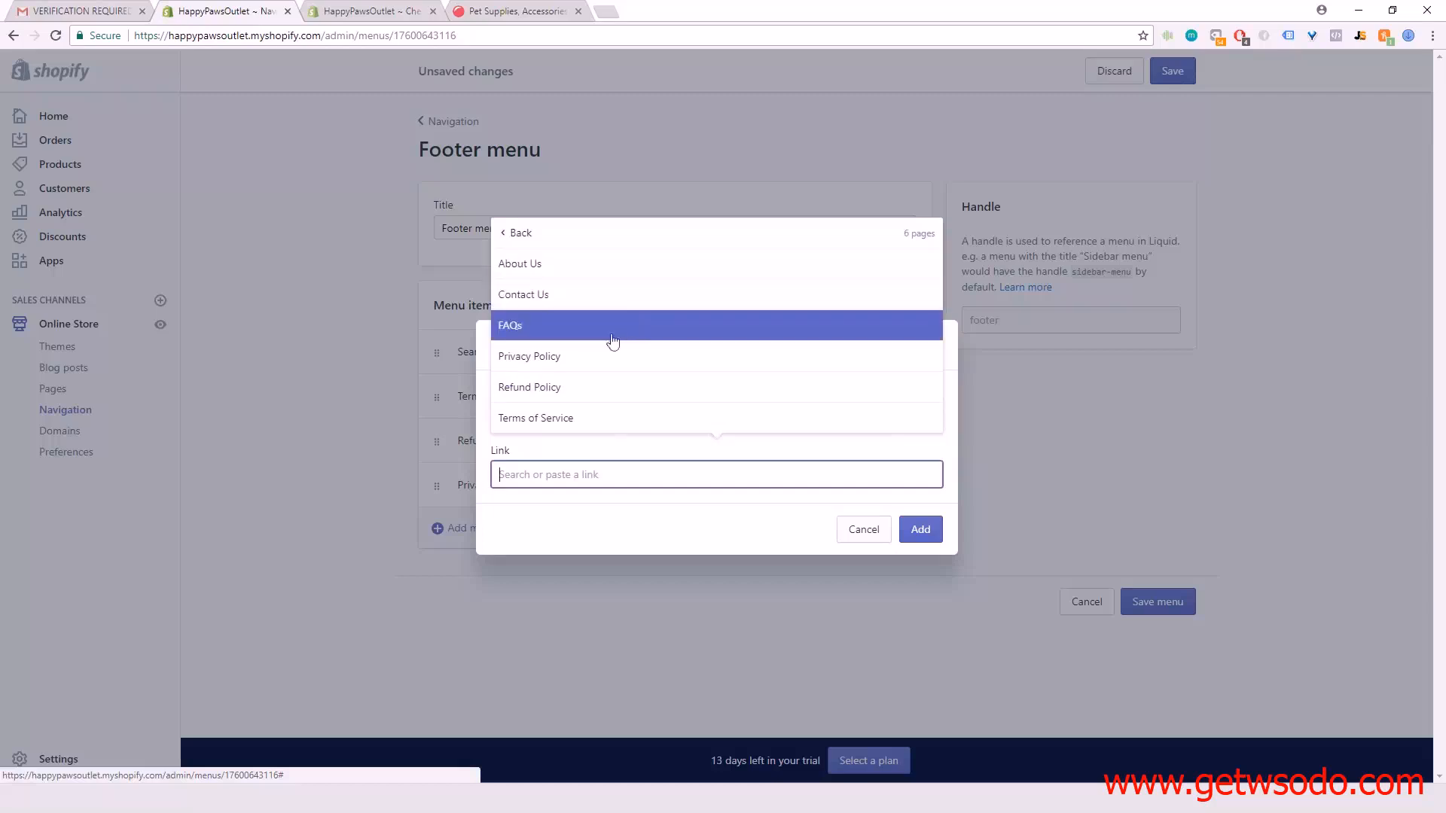
{"action": "left_click", "coordinate": [622, 301]}
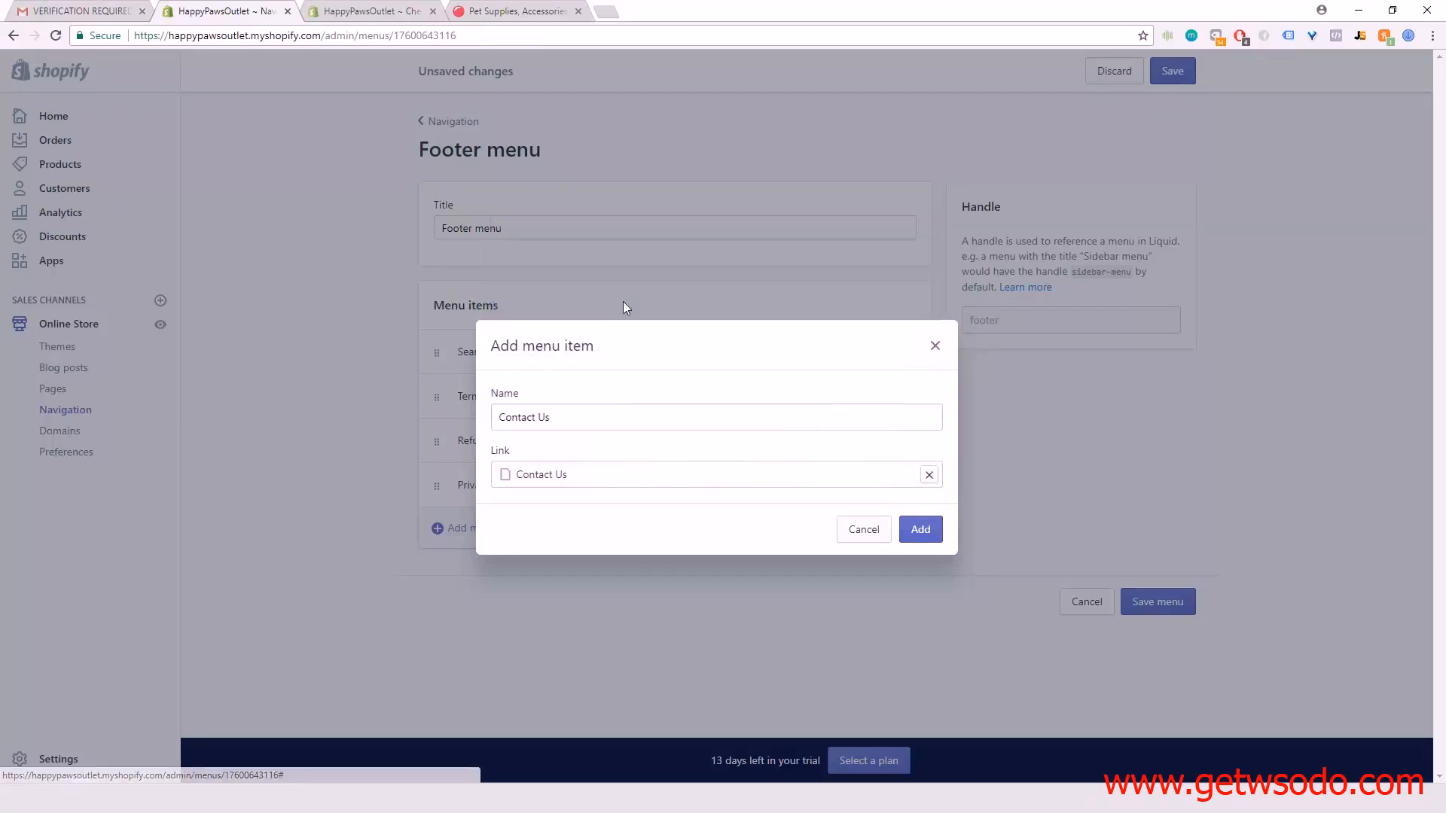
{"action": "left_click", "coordinate": [928, 533]}
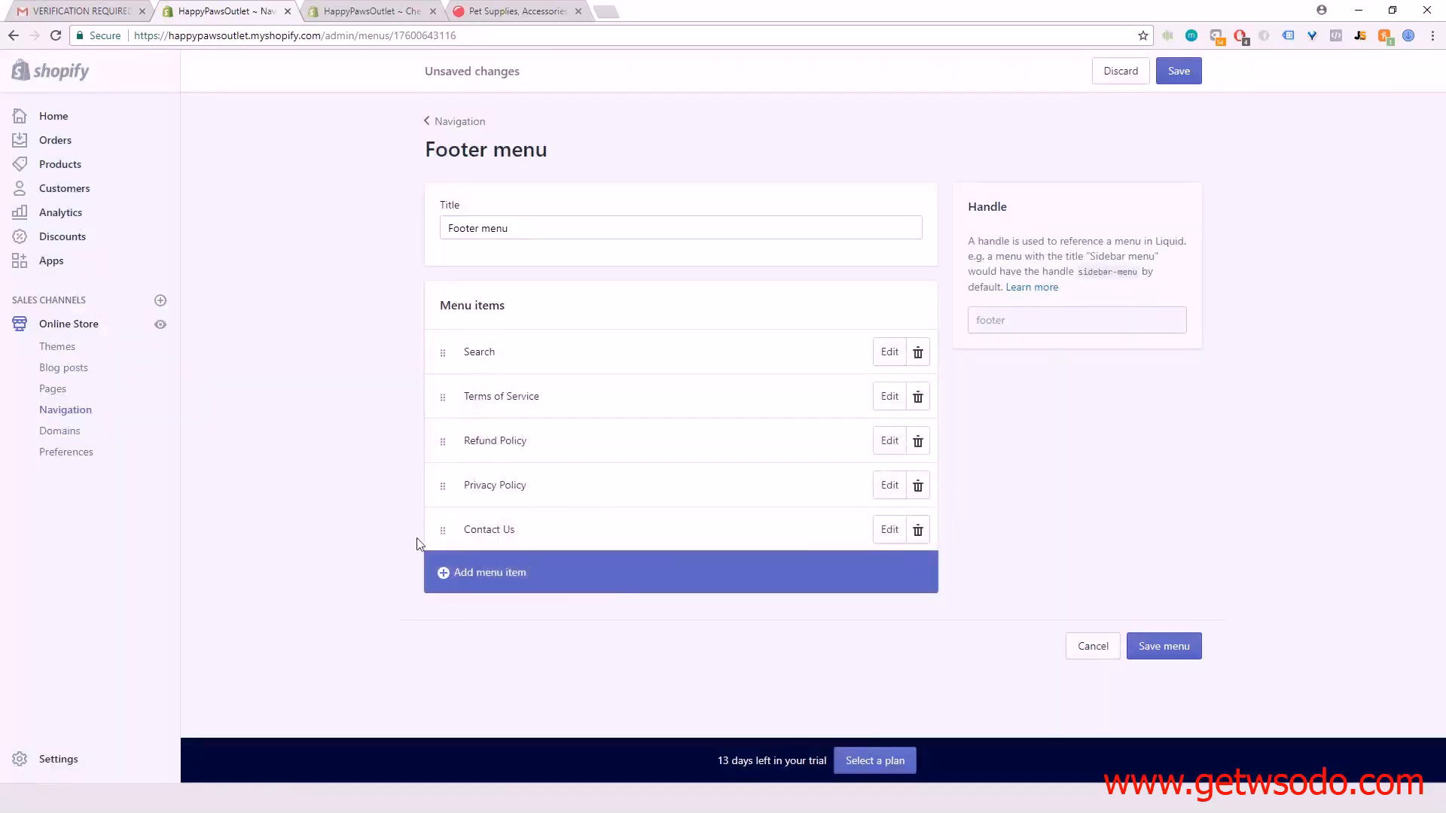
Move the Contact Us item directly below Search, save the footer menu, and return to the navigation list.
{"action": "left_click_drag", "start_coordinate": [443, 530], "coordinate": [451, 376]}
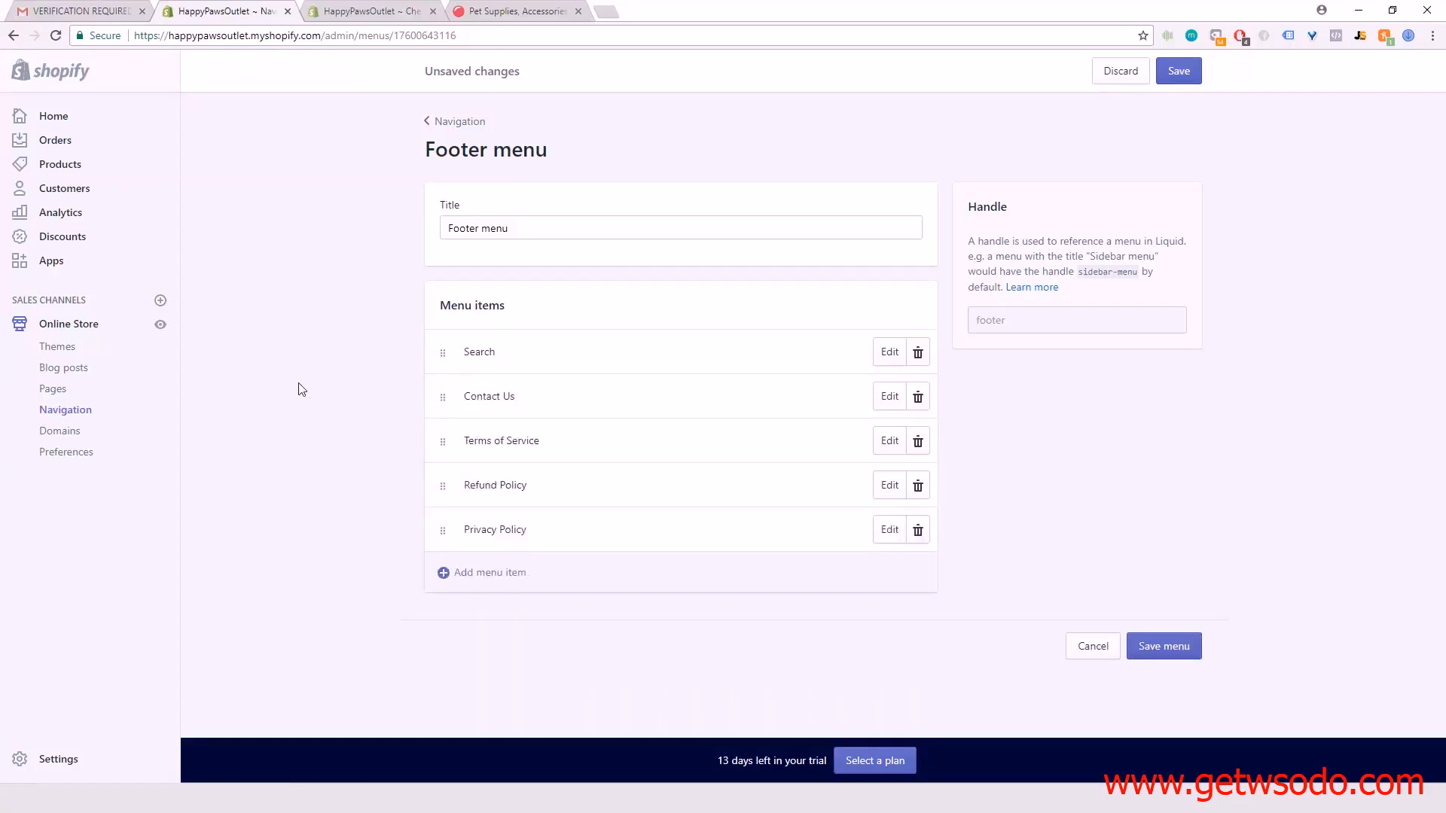
{"action": "left_click", "coordinate": [1163, 648]}
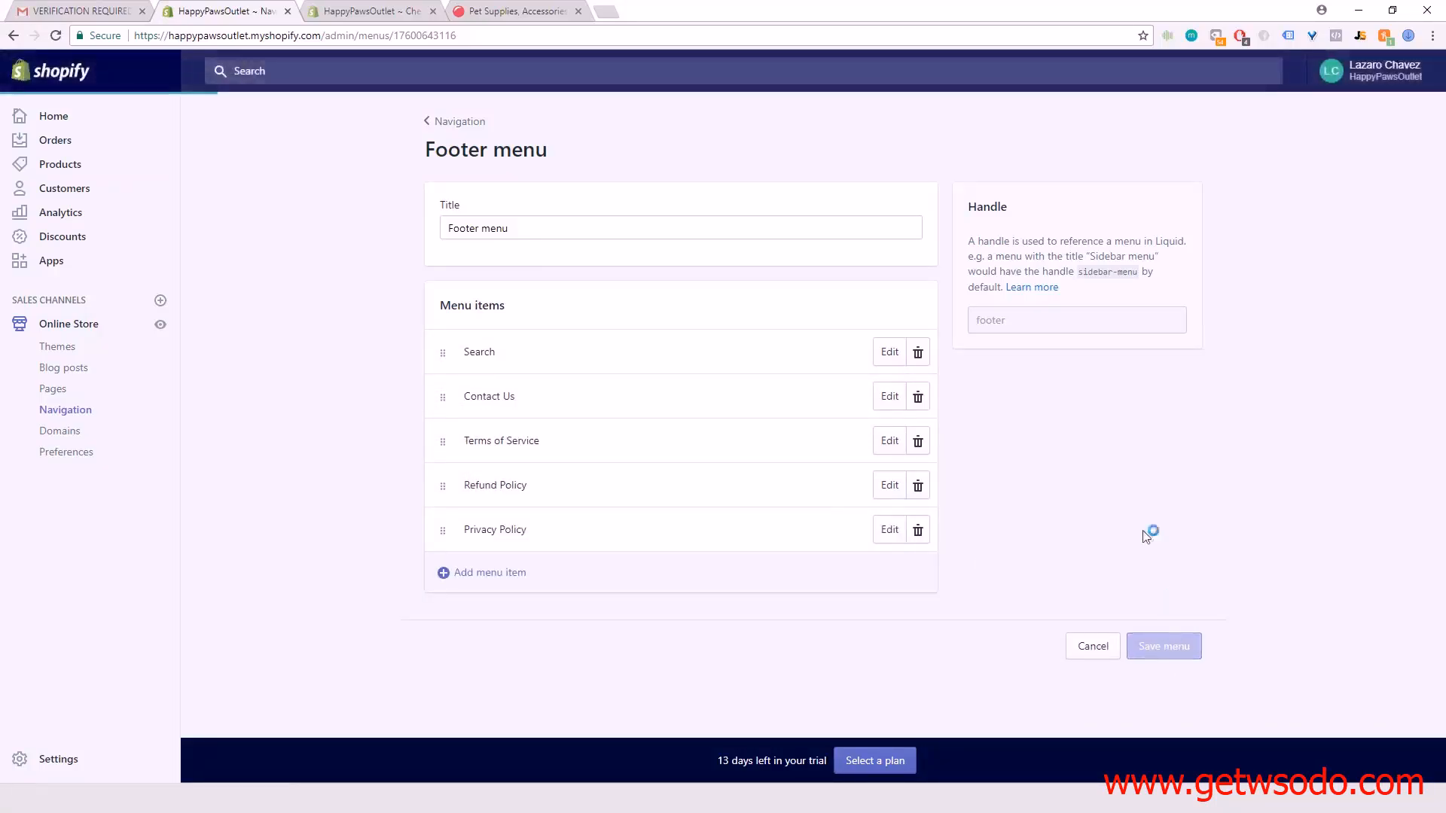
{"action": "left_click", "coordinate": [443, 123]}
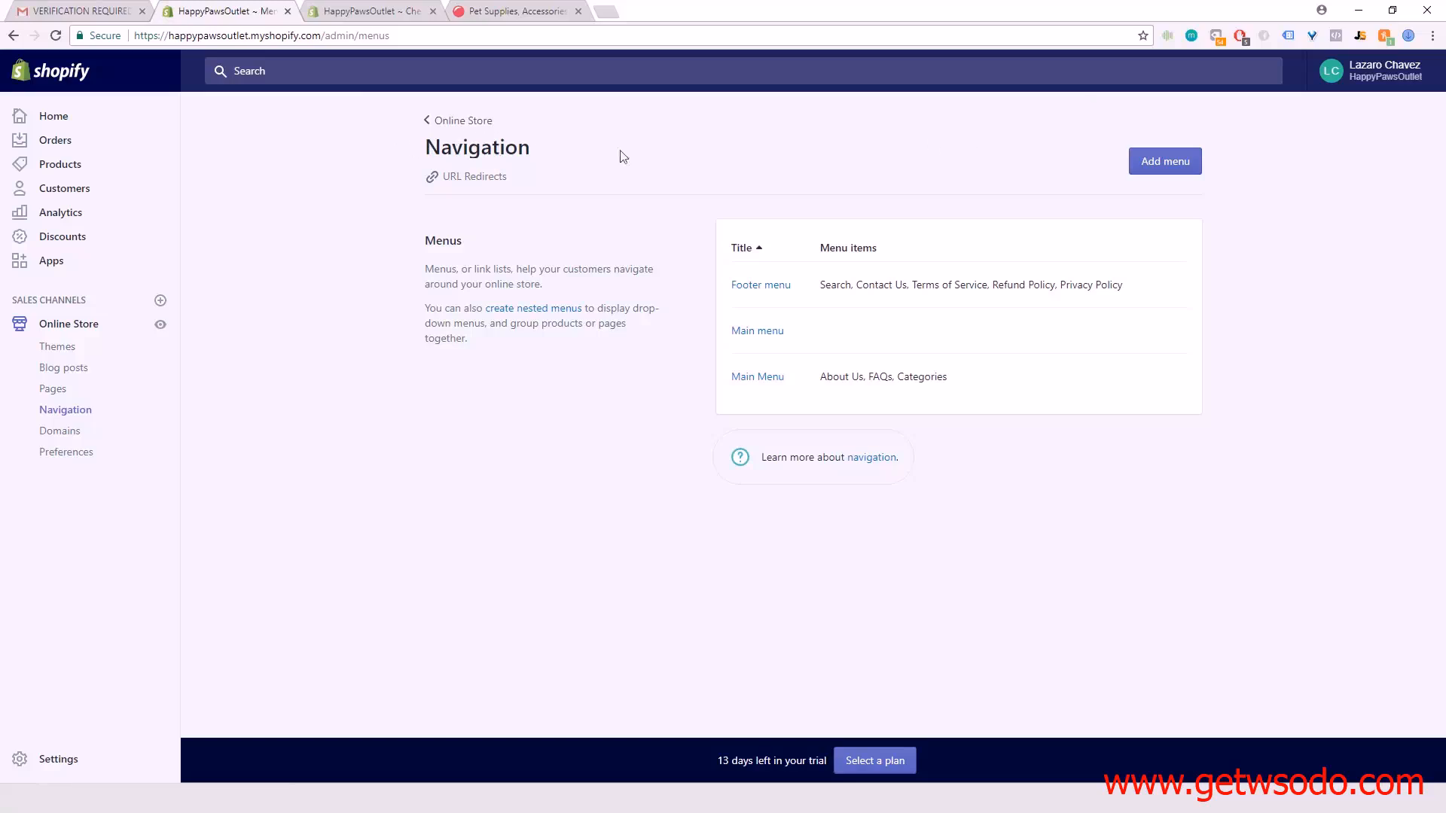
Examine the header navigation and footer links on the PetSmart website for reference, and return to the Shopify navigation page.
{"action": "left_click", "coordinate": [518, 12]}
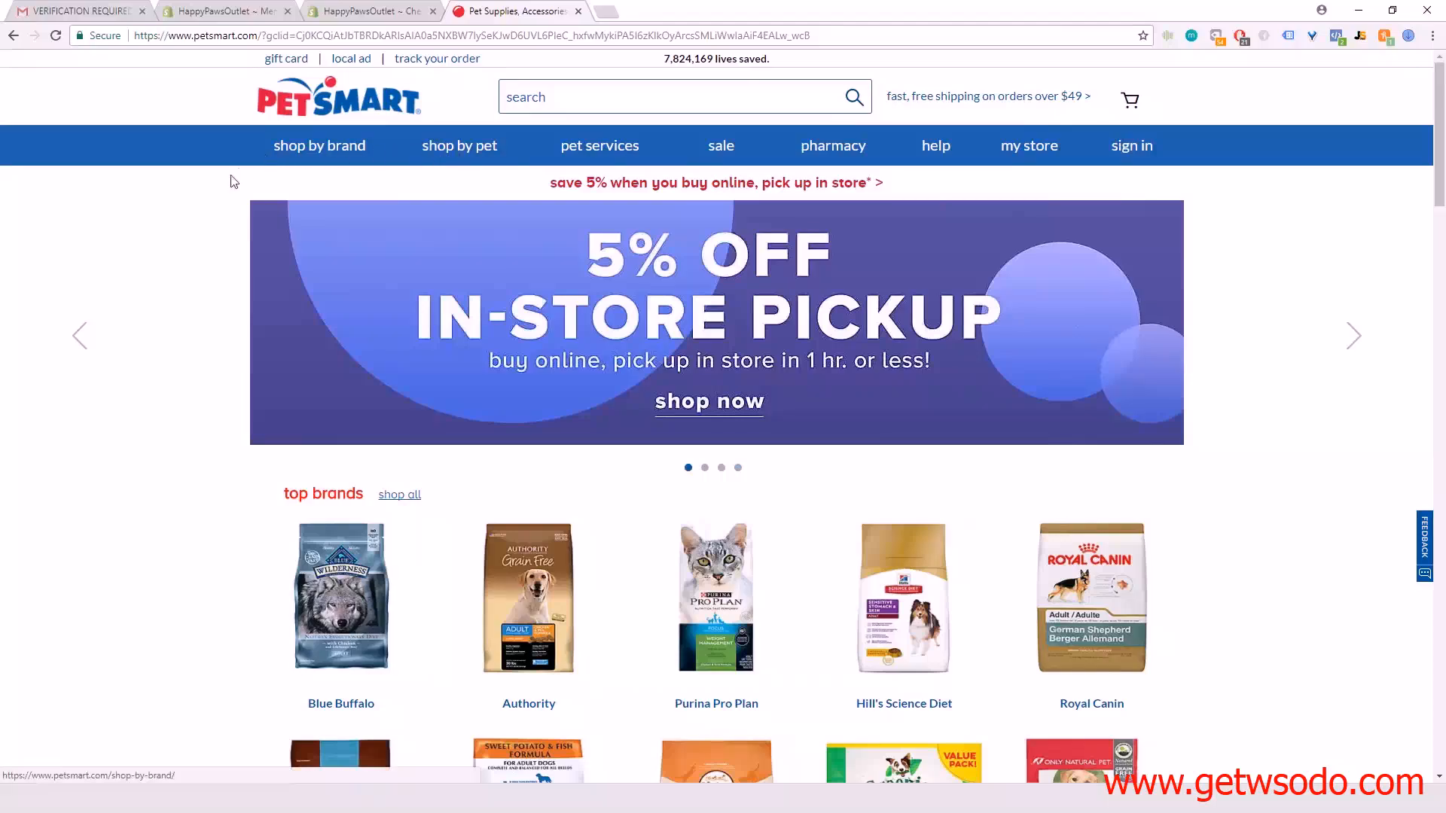
{"action": "scroll", "coordinate": [271, 261], "scroll_direction": "down", "scroll_amount": 20}
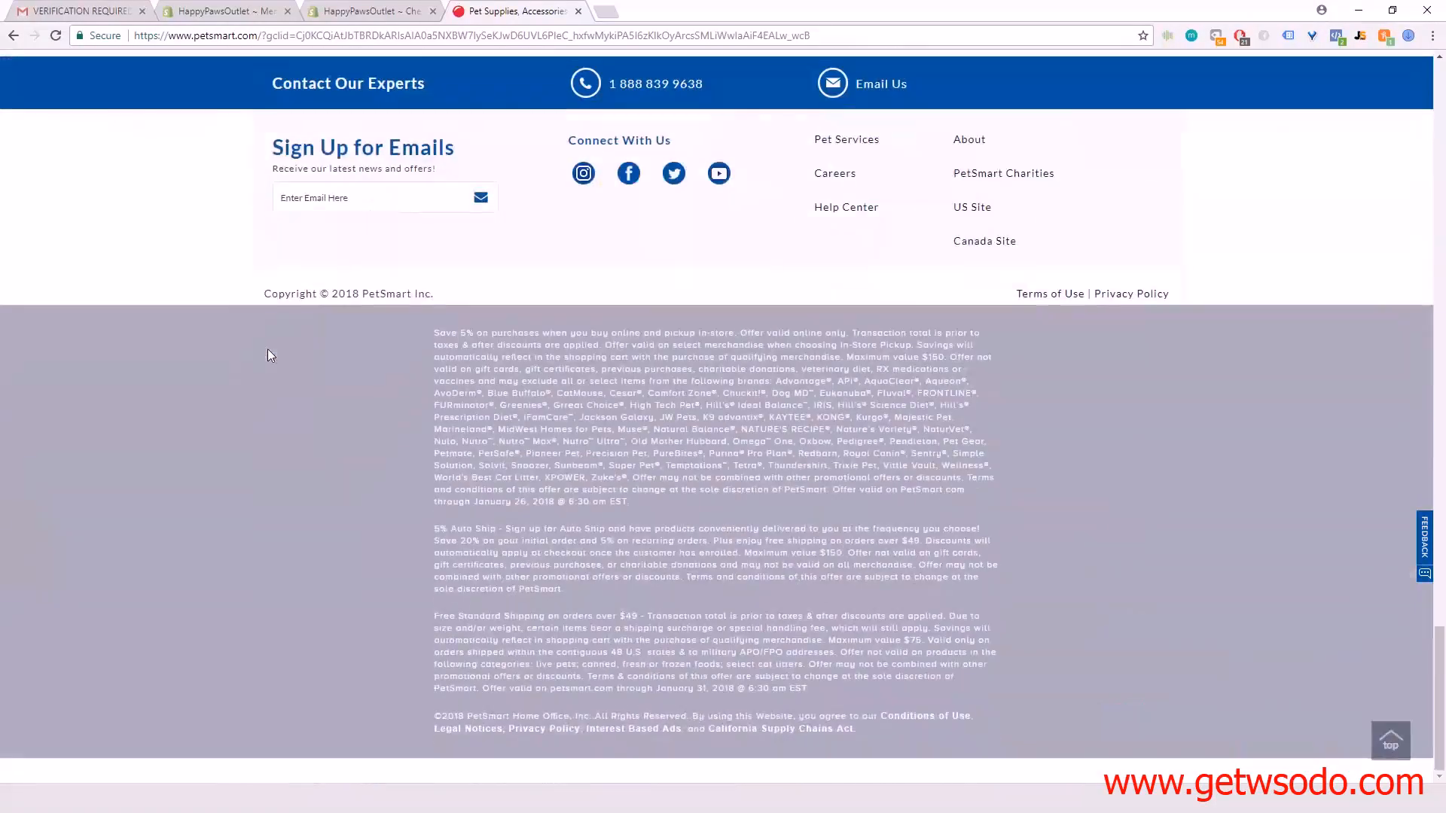
{"action": "scroll", "coordinate": [268, 350], "scroll_direction": "up", "scroll_amount": 4}
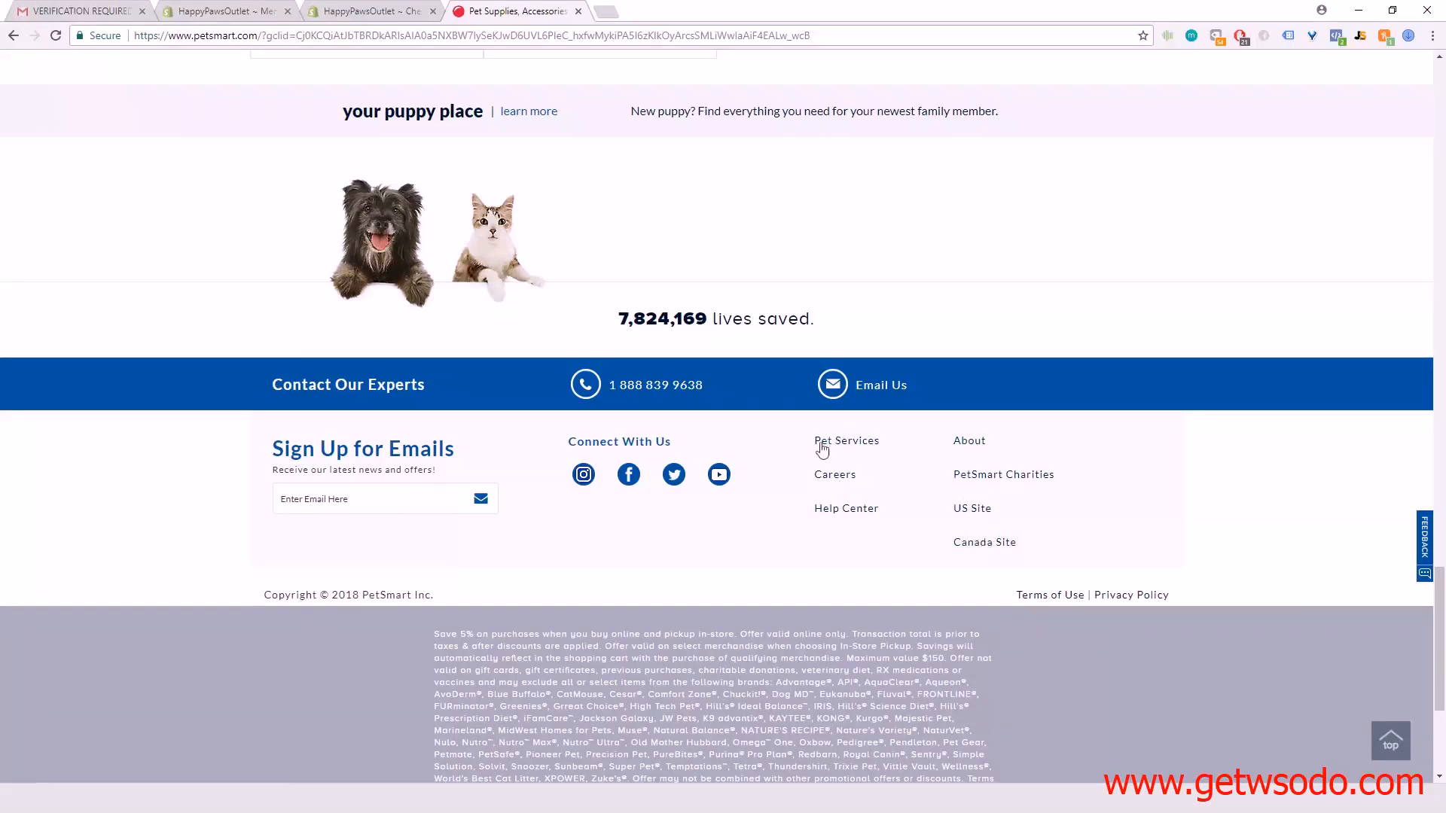
{"action": "scroll", "coordinate": [751, 537], "scroll_direction": "up", "scroll_amount": 10}
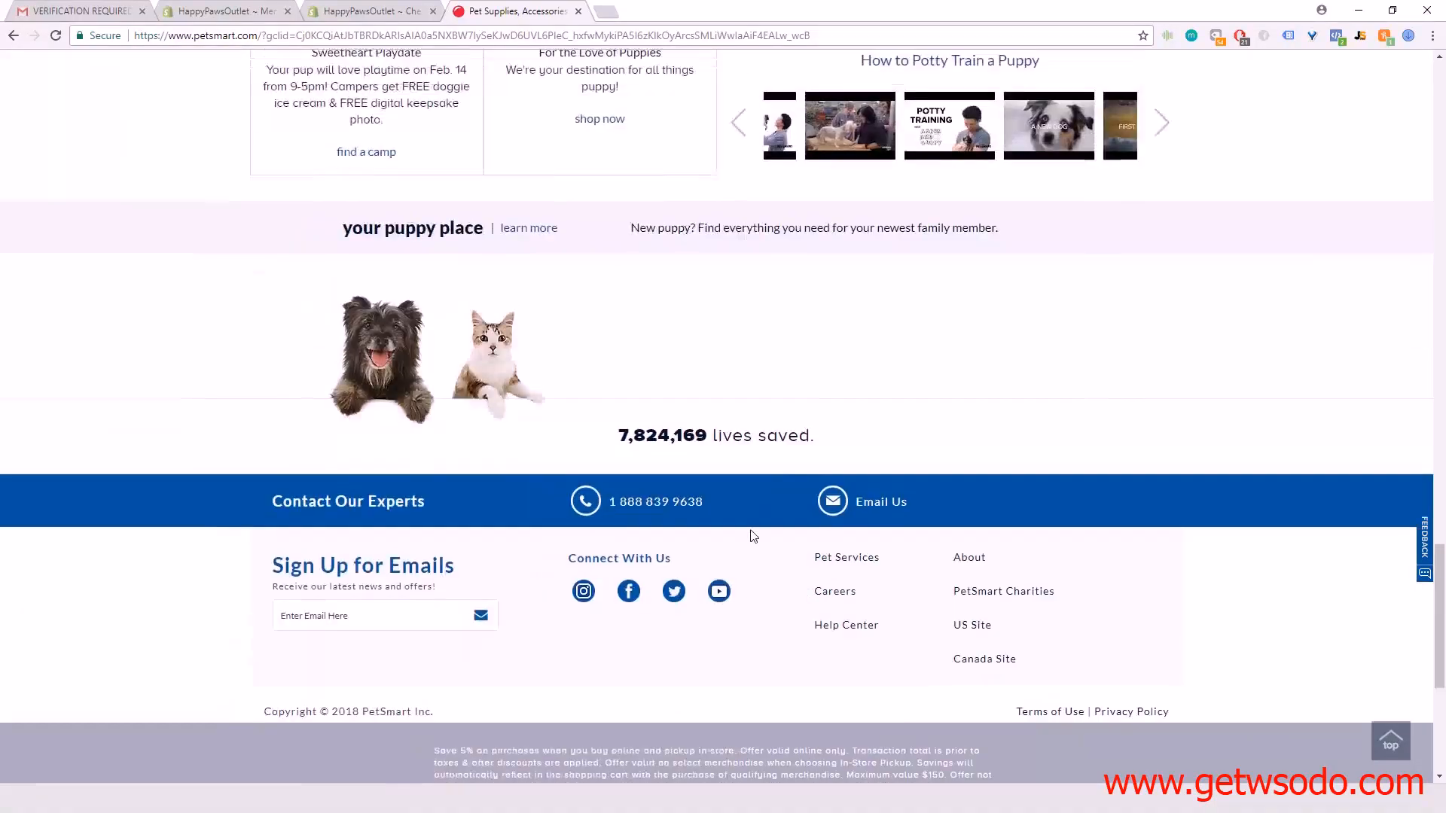
{"action": "scroll", "coordinate": [979, 444], "scroll_direction": "up", "scroll_amount": 15}
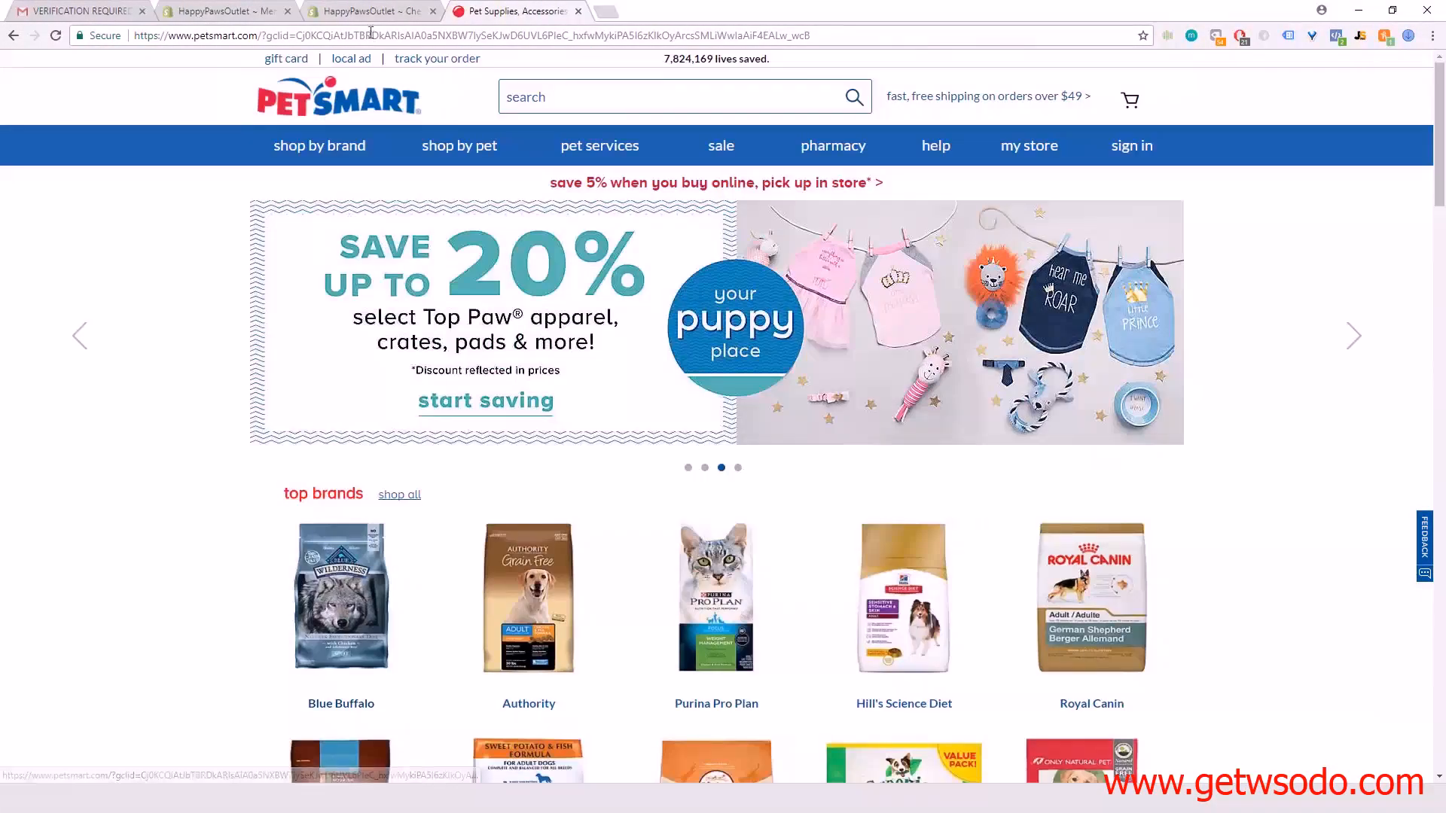
{"action": "left_click", "coordinate": [226, 11]}
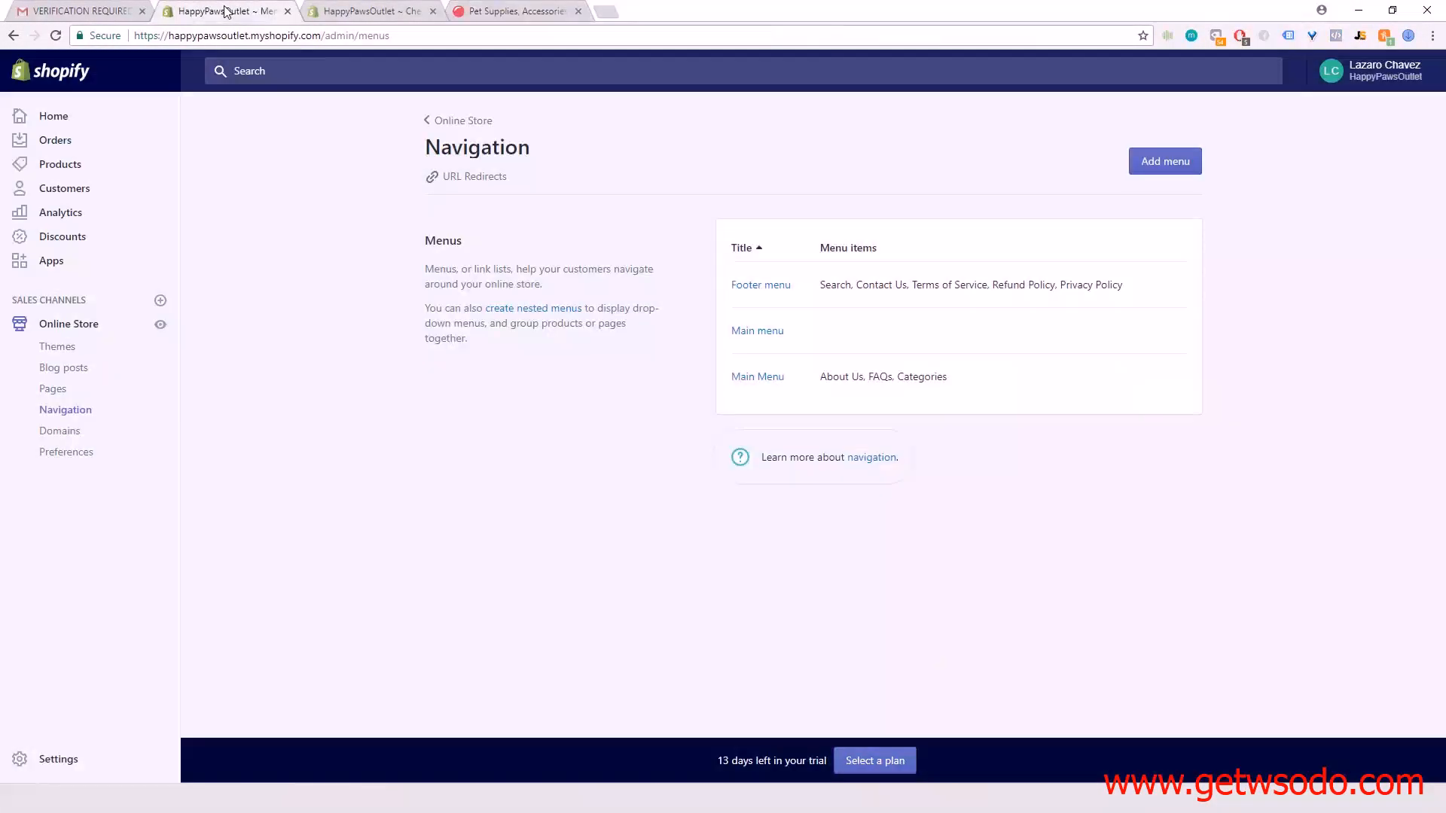